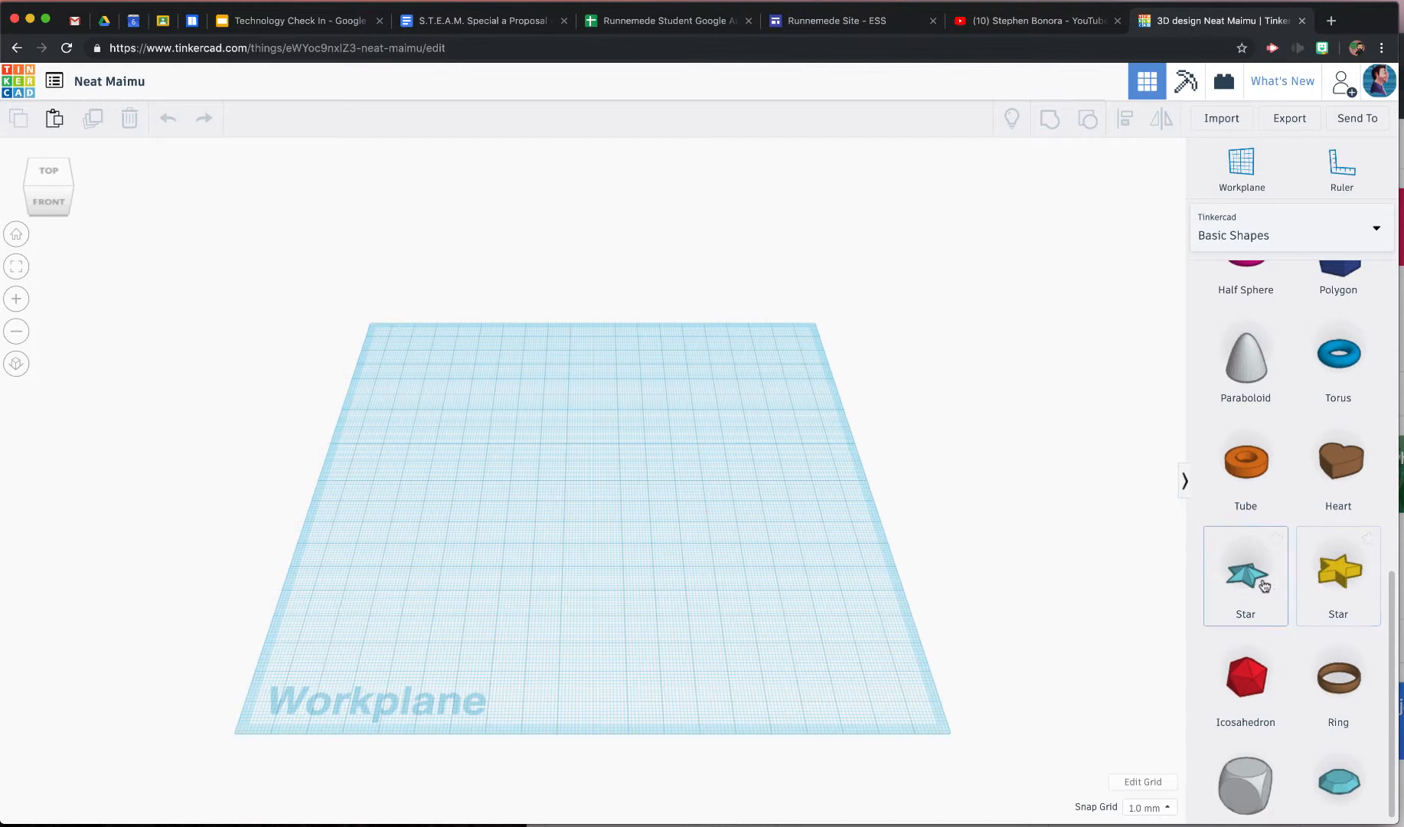
- Place the pointed-top star on the workplane and set it to 14 points, radius 50 and inner radius 0.64
{"action": "scroll", "coordinate": [1262, 584], "scroll_direction": "up", "scroll_amount": 1}
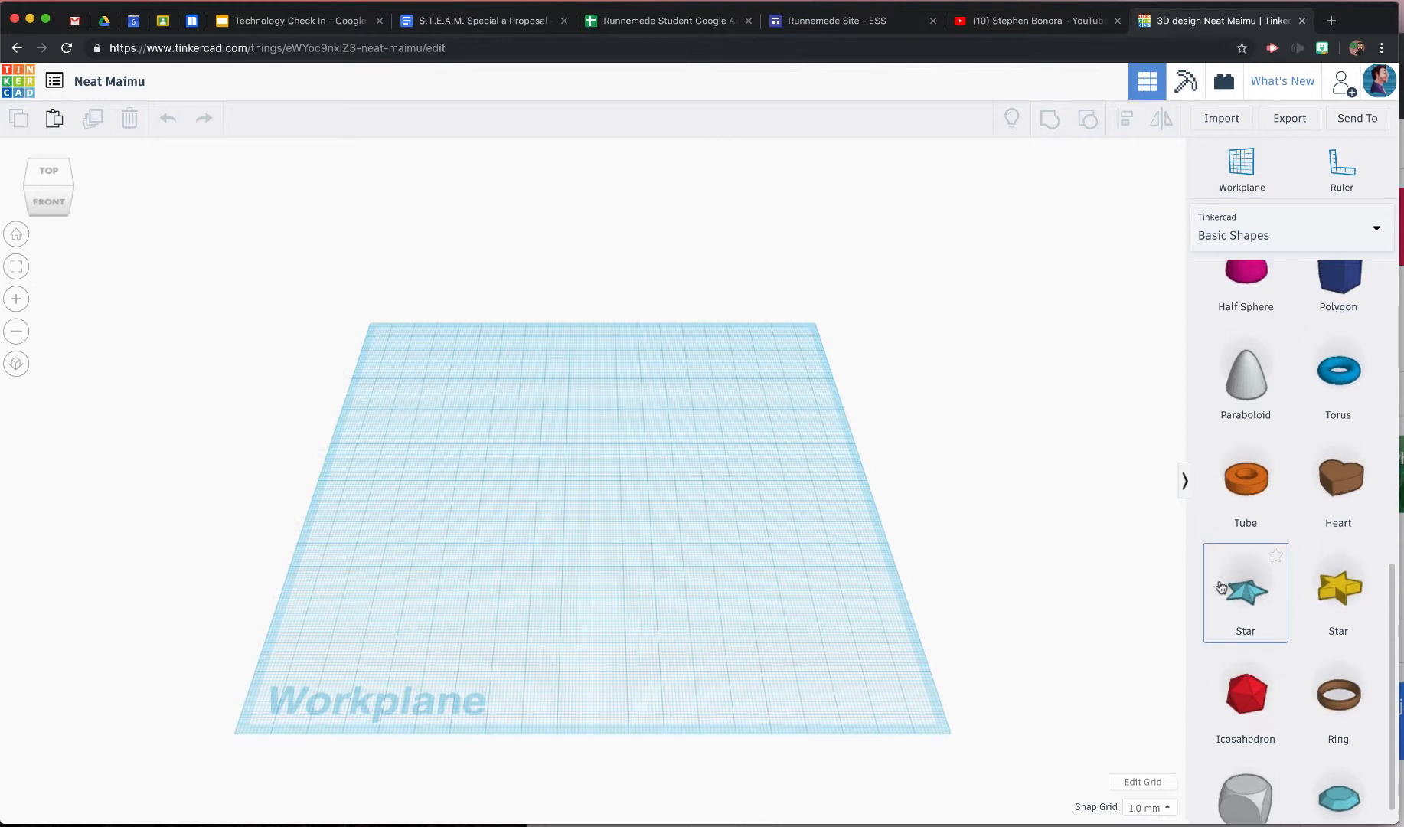
{"action": "scroll", "coordinate": [1221, 587], "scroll_direction": "down", "scroll_amount": 1}
{"action": "left_click_drag", "start_coordinate": [1221, 587], "coordinate": [617, 486]}
{"action": "scroll", "coordinate": [686, 507], "scroll_direction": "down", "scroll_amount": 4}
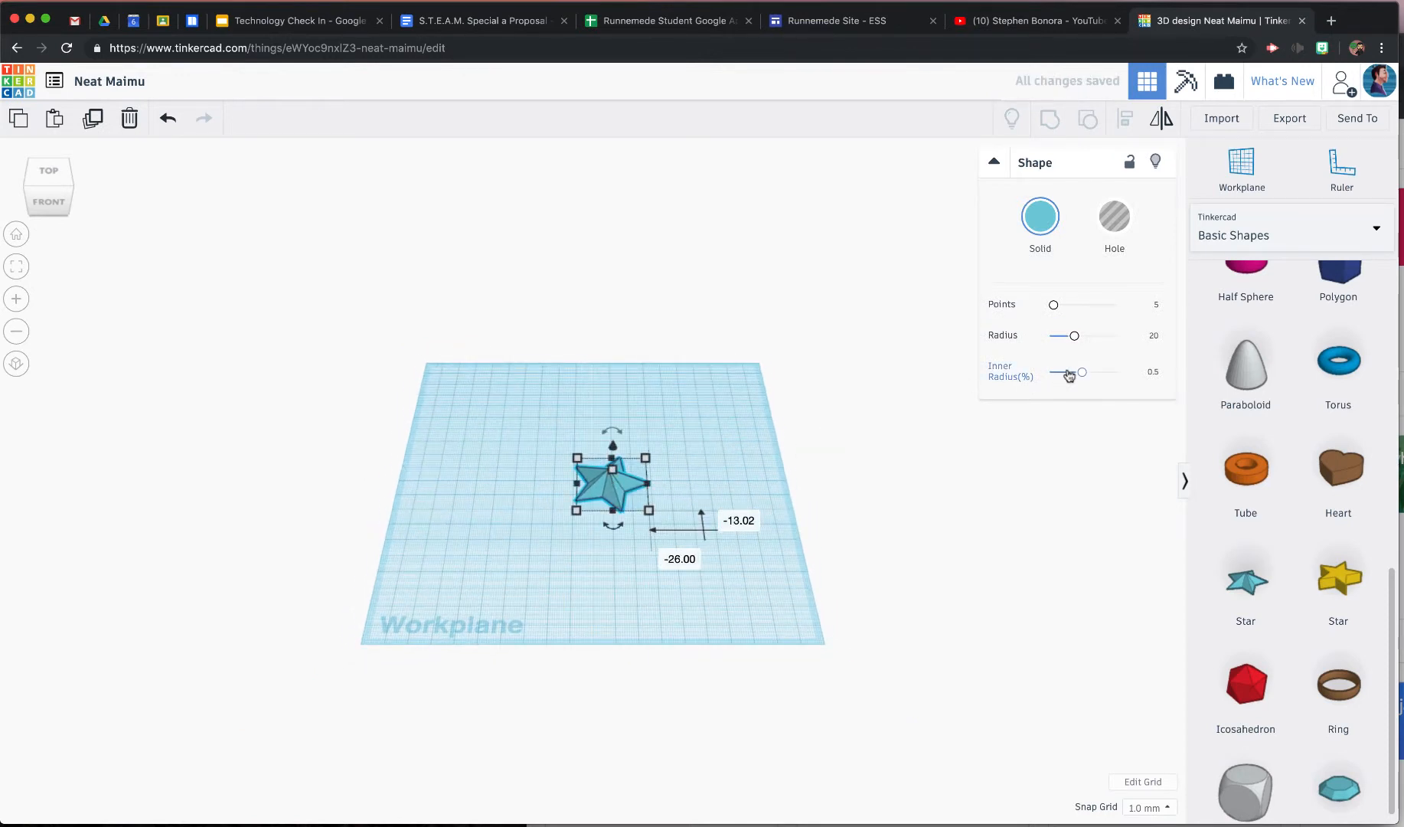
{"action": "left_click_drag", "start_coordinate": [1053, 305], "coordinate": [1147, 344]}
{"action": "mouse_move", "coordinate": [1080, 377]}
{"action": "left_mouse_down"}
{"action": "mouse_move", "coordinate": [1050, 373]}
{"action": "mouse_move", "coordinate": [1092, 378]}
{"action": "left_mouse_up"}
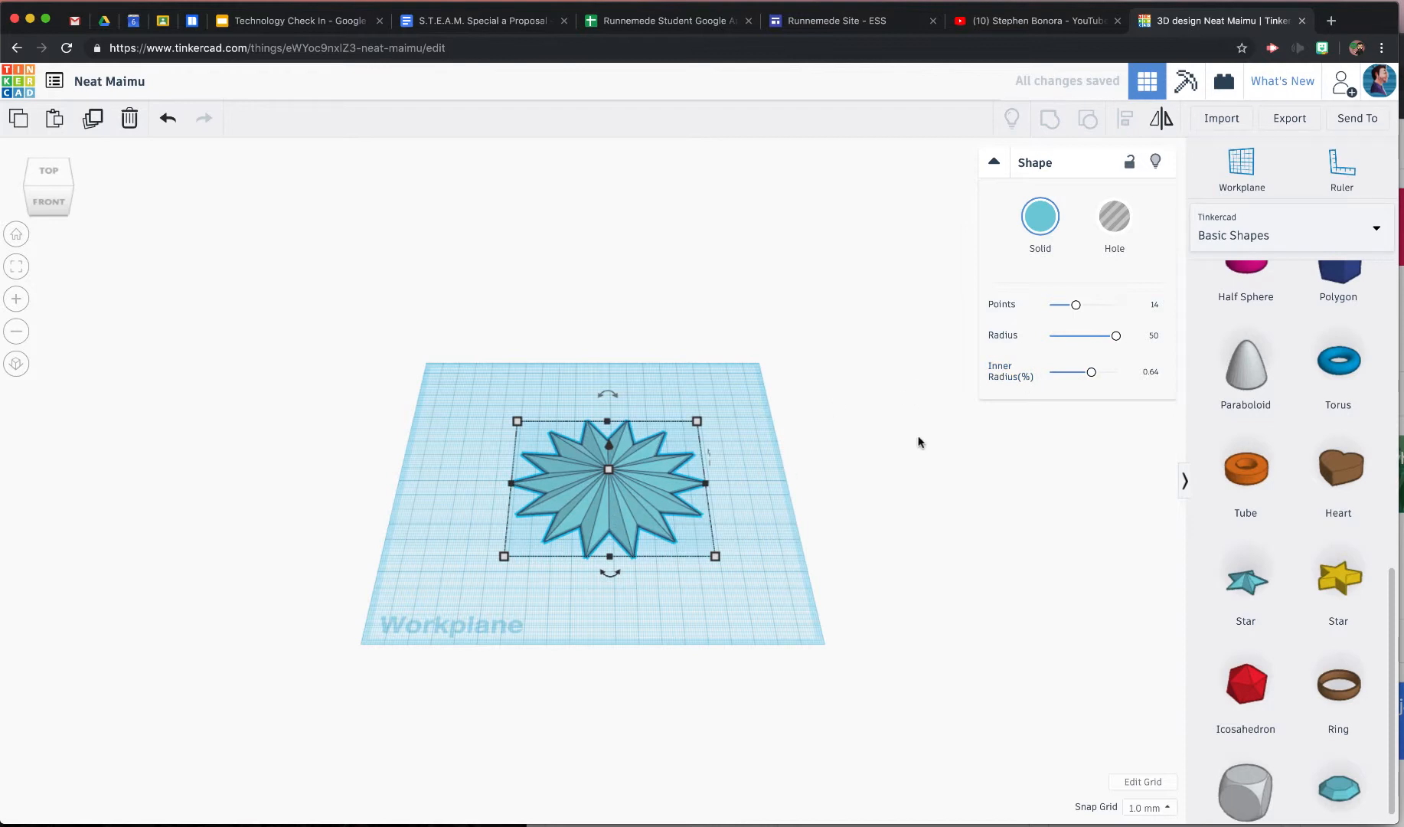
- Set the star's height to 4 mm and move it toward the left side of the workplane
{"action": "left_click_drag", "start_coordinate": [639, 462], "coordinate": [668, 453]}
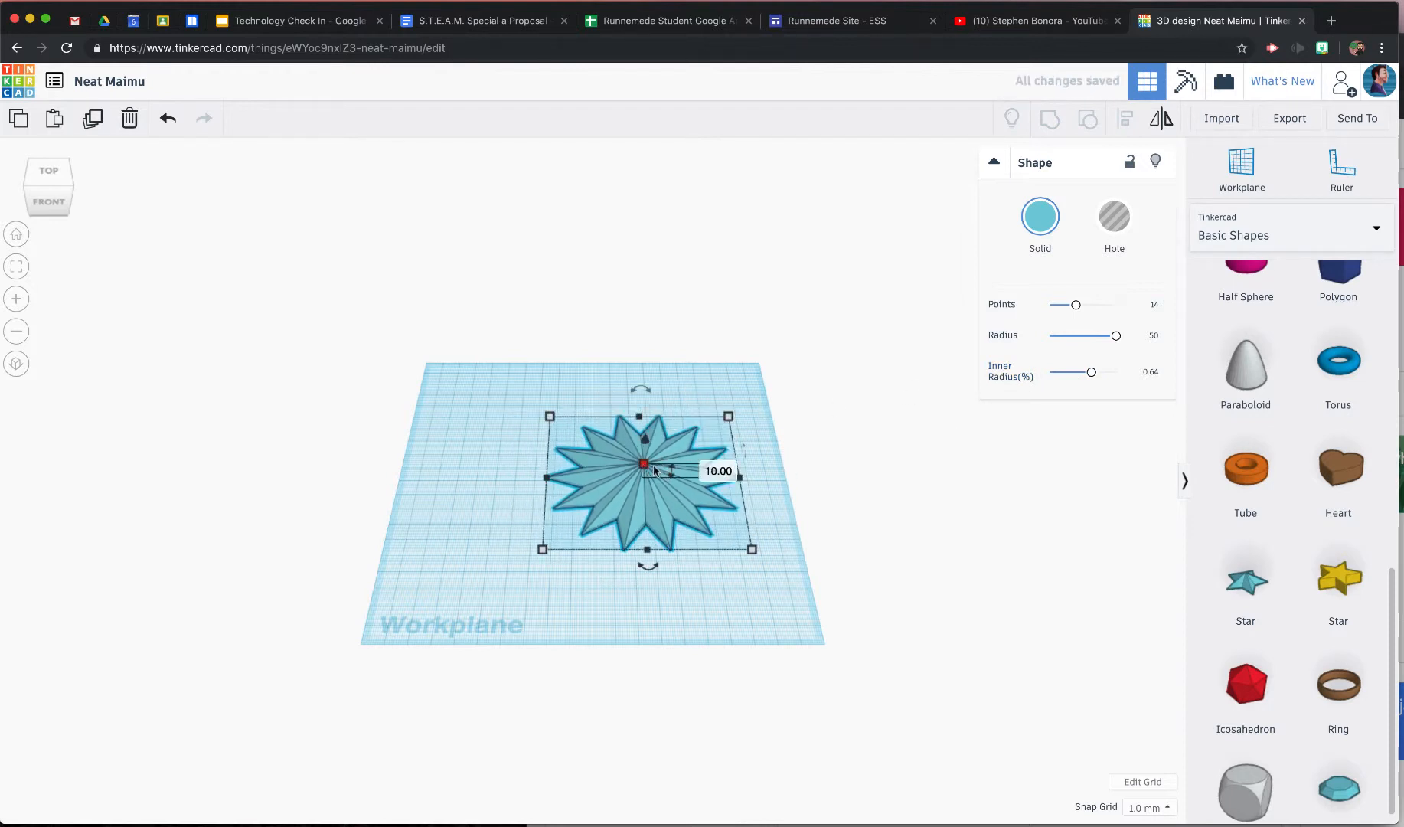
{"action": "left_click_drag", "start_coordinate": [43, 220], "coordinate": [74, 202]}
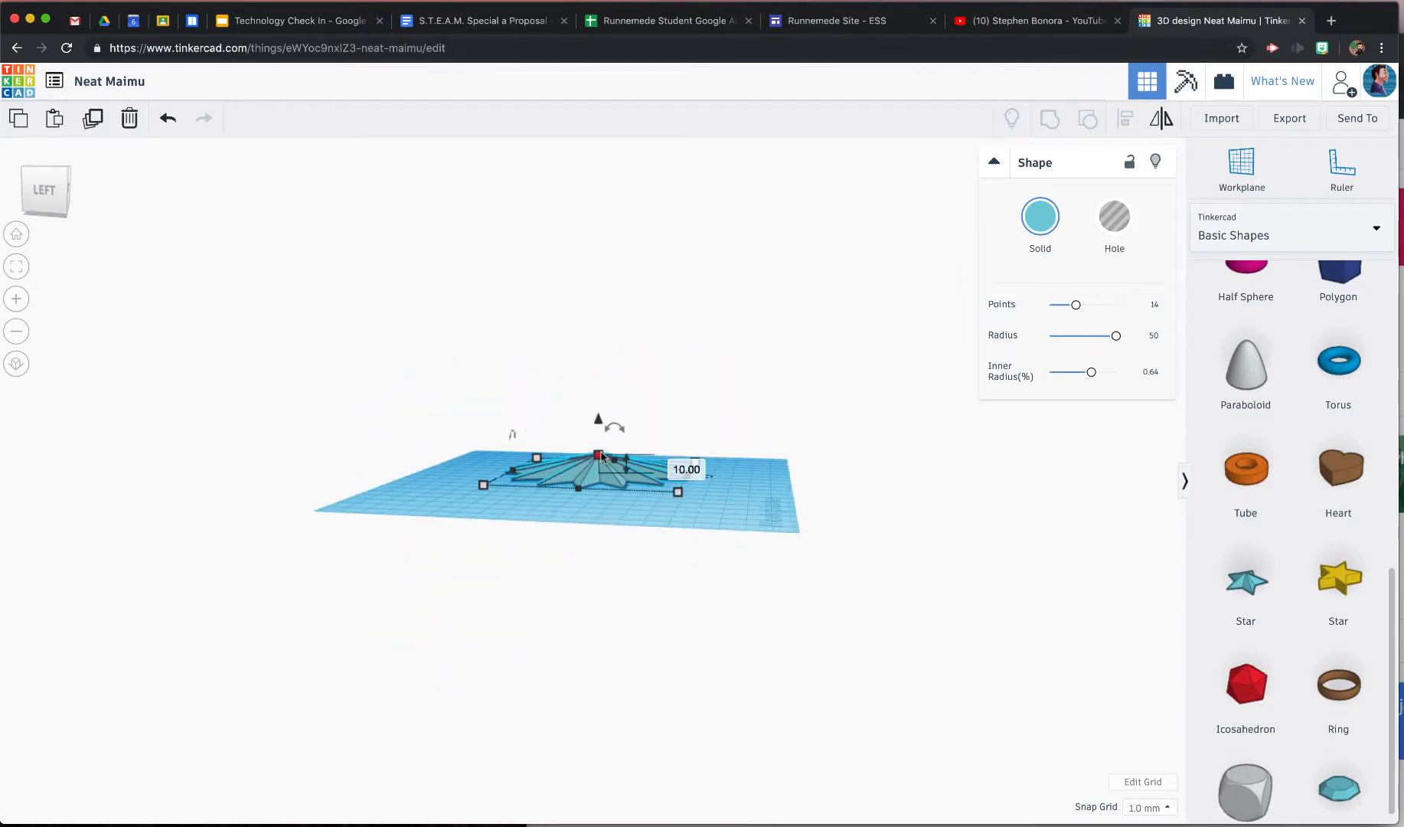
{"action": "left_click", "coordinate": [681, 466]}
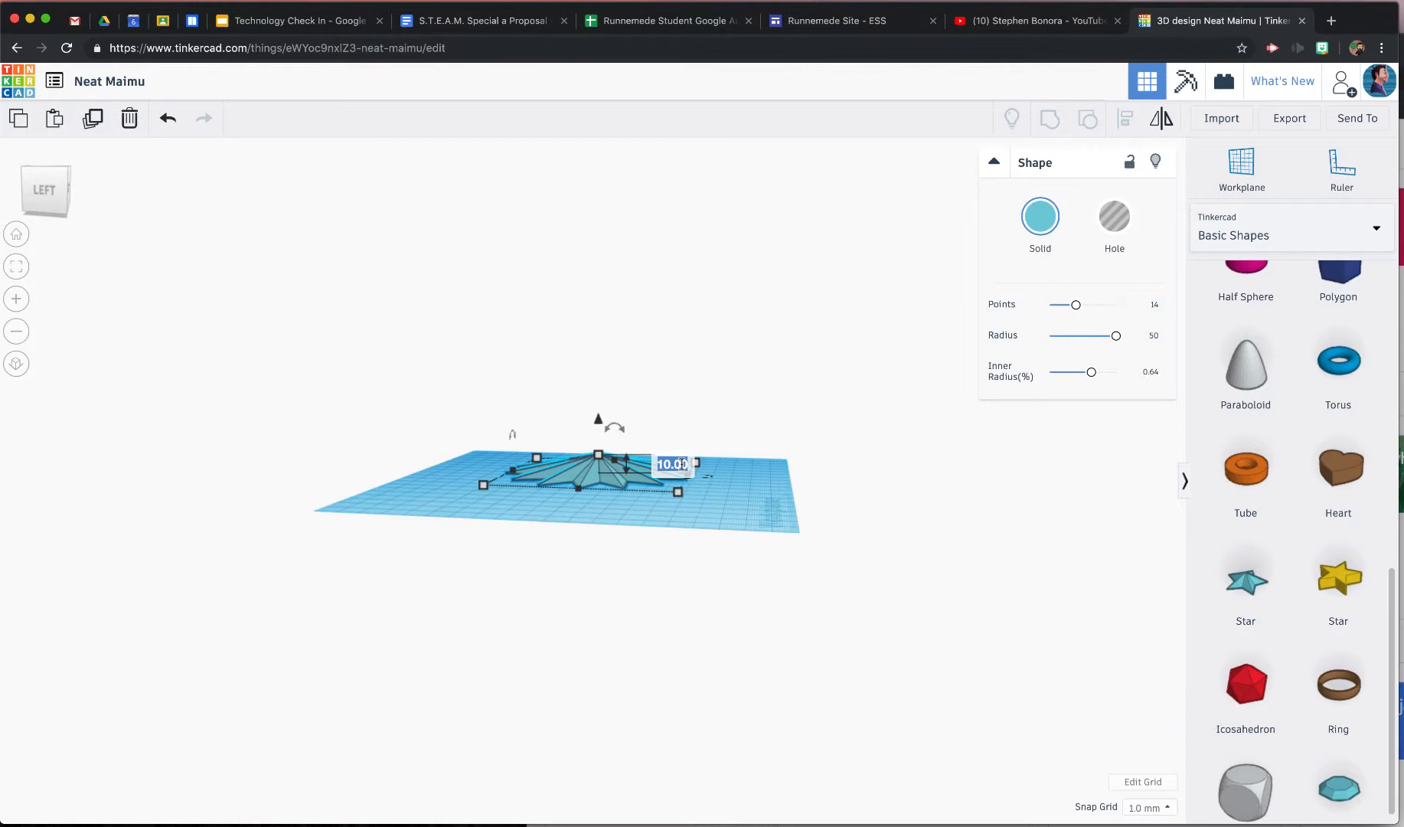
{"action": "type", "text": "4"}
{"action": "key", "text": "Return"}
{"action": "left_click", "coordinate": [34, 208]}
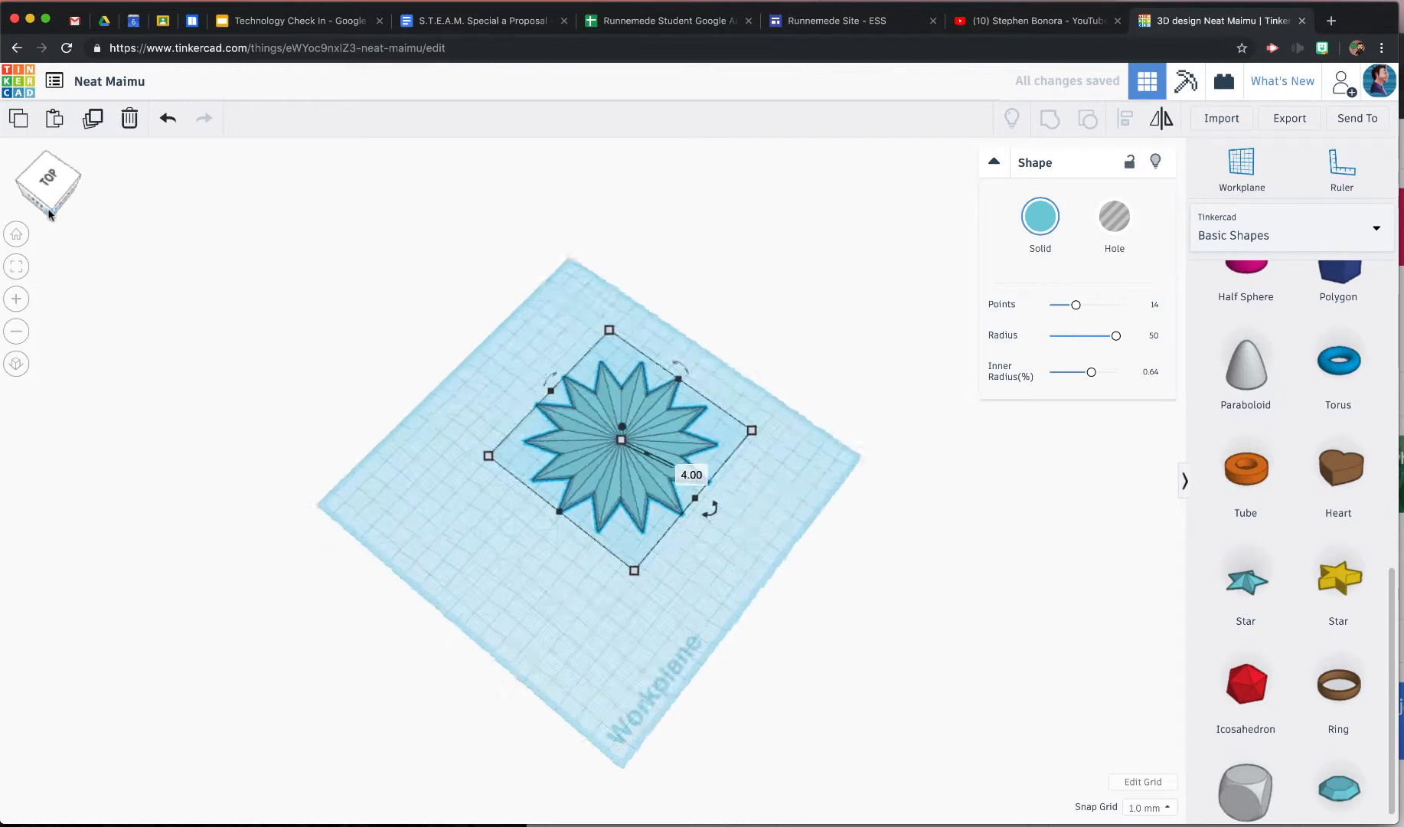
{"action": "left_click_drag", "start_coordinate": [613, 469], "coordinate": [506, 482]}
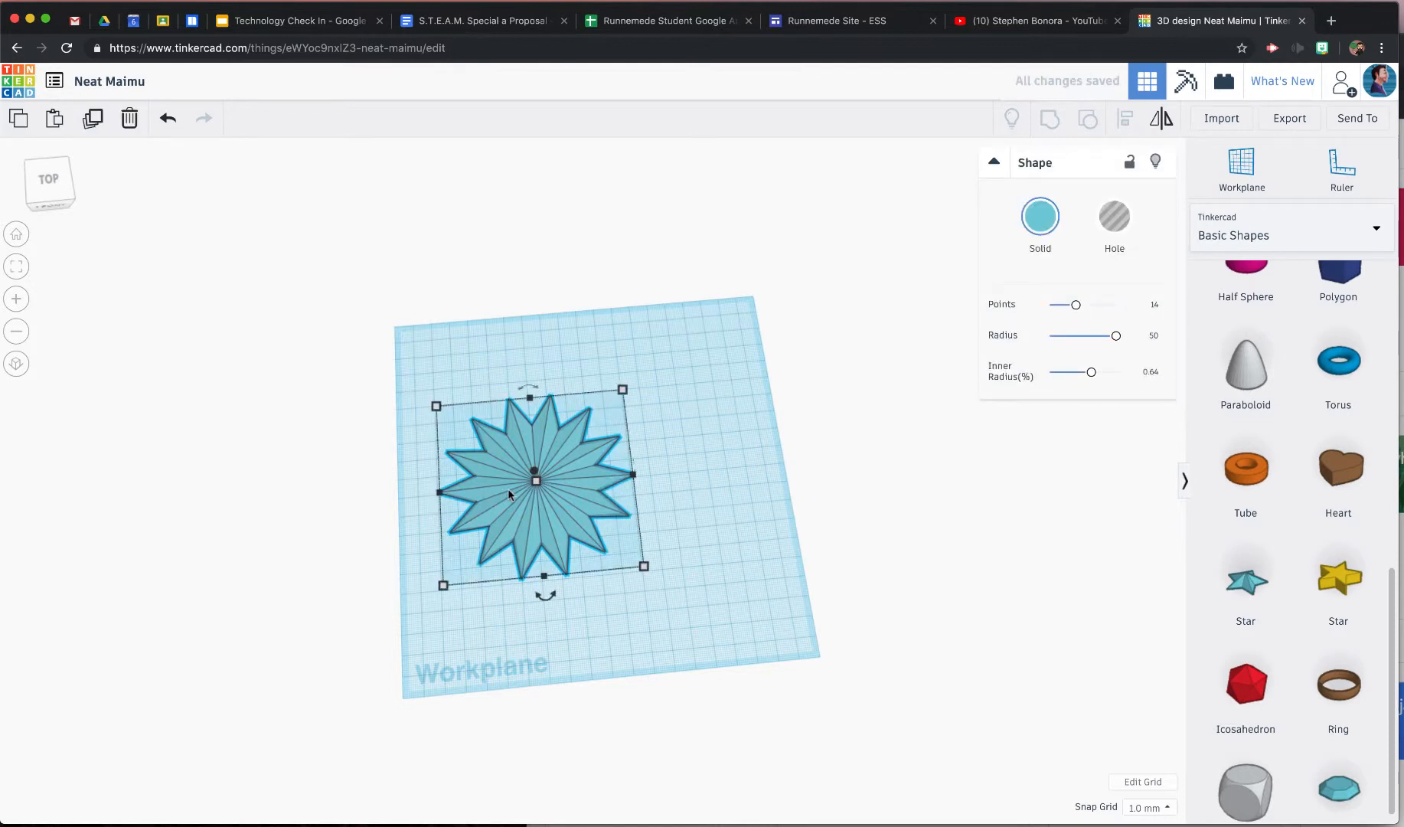
- Duplicate the star and shift the copy 6 mm to the right
{"action": "key", "text": "super+d"}
{"action": "key", "text": "Right"}
{"action": "key", "text": "Right"}
{"action": "key", "text": "Right"}
{"action": "key", "text": "Right"}
{"action": "key", "text": "Right"}
{"action": "key", "text": "Right"}
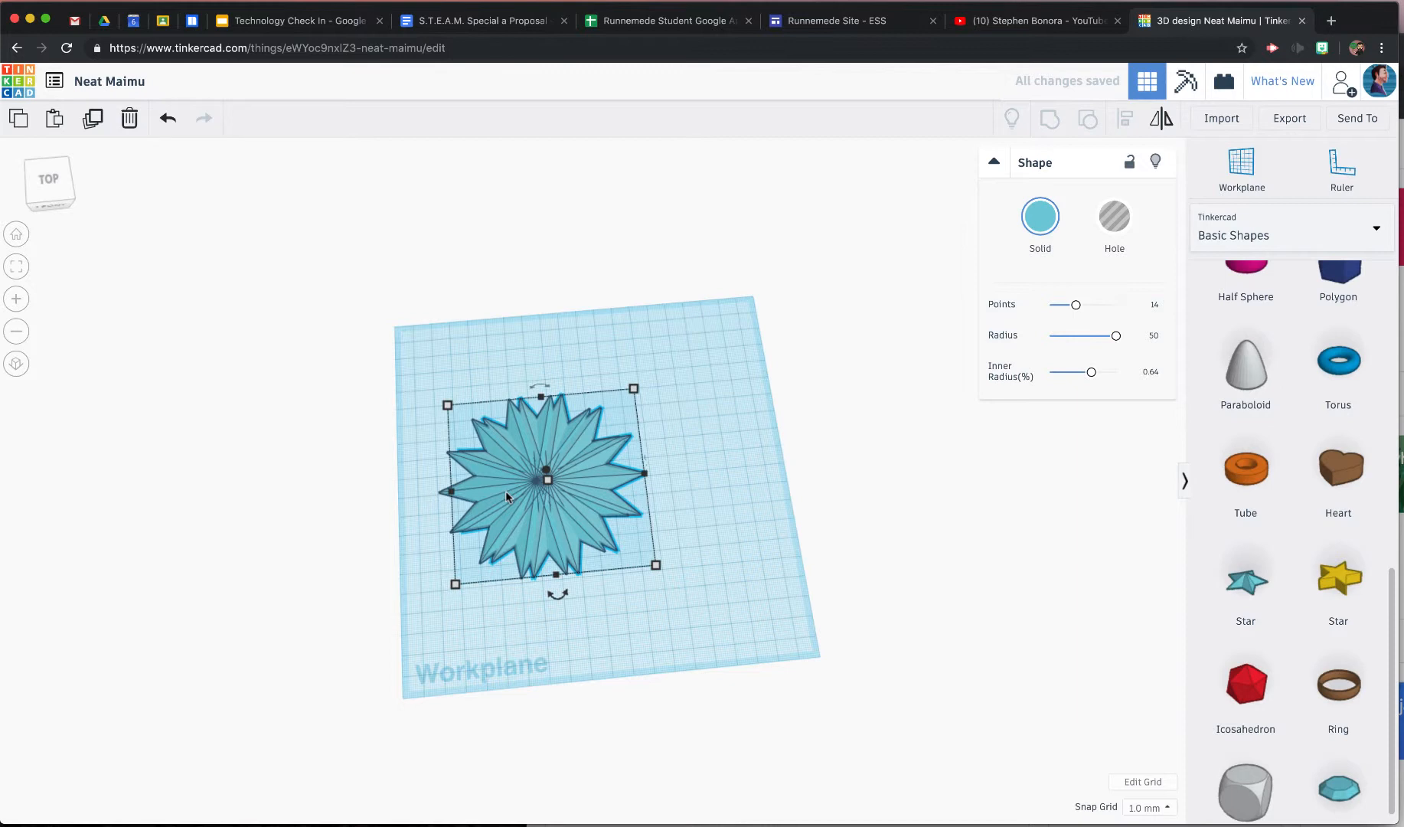
- Repeat the shifted duplication to build a long row of overlapping stars extending past the workplane's right edge
{"action": "key", "text": "super+d"}
{"action": "key", "text": "super+d"}
{"action": "key", "text": "super+d"}
{"action": "key", "text": "super+d"}
{"action": "key", "text": "super+d"}
{"action": "key", "text": "super+d"}
{"action": "key", "text": "super+d"}
{"action": "key", "text": "super+d"}
{"action": "key", "text": "super+d"}
{"action": "key", "text": "super+d"}
{"action": "key", "text": "super+d"}
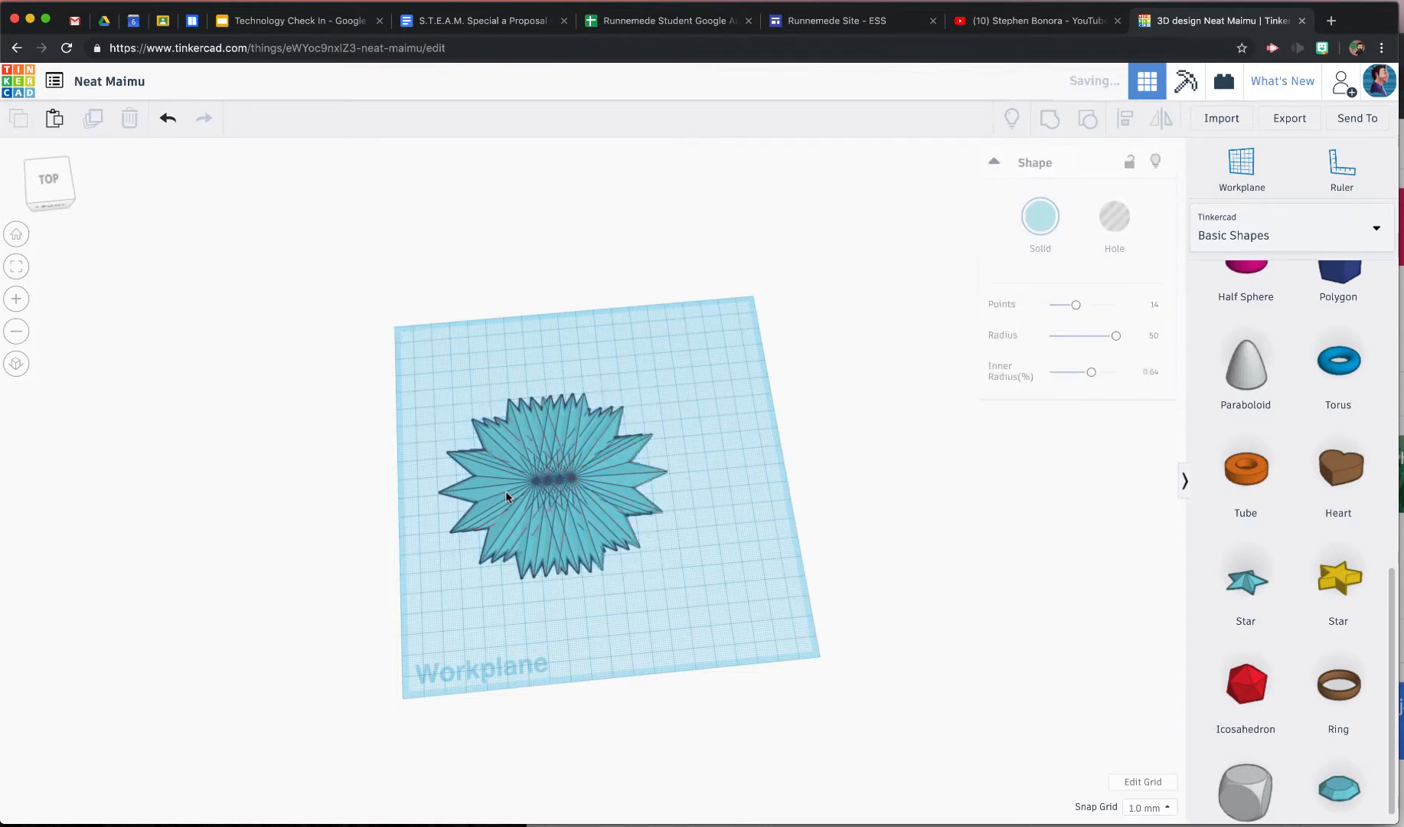
{"action": "key", "text": "super+d"}
{"action": "key", "text": "super+d"}
{"action": "key", "text": "super+d"}
{"action": "key", "text": "super+d"}
{"action": "key", "text": "super+d"}
{"action": "key", "text": "super+d"}
{"action": "key", "text": "super+d"}
{"action": "key", "text": "super+d"}
{"action": "key", "text": "super+d"}
{"action": "key", "text": "super+d"}
{"action": "key", "text": "super+d"}
{"action": "key", "text": "super+d"}
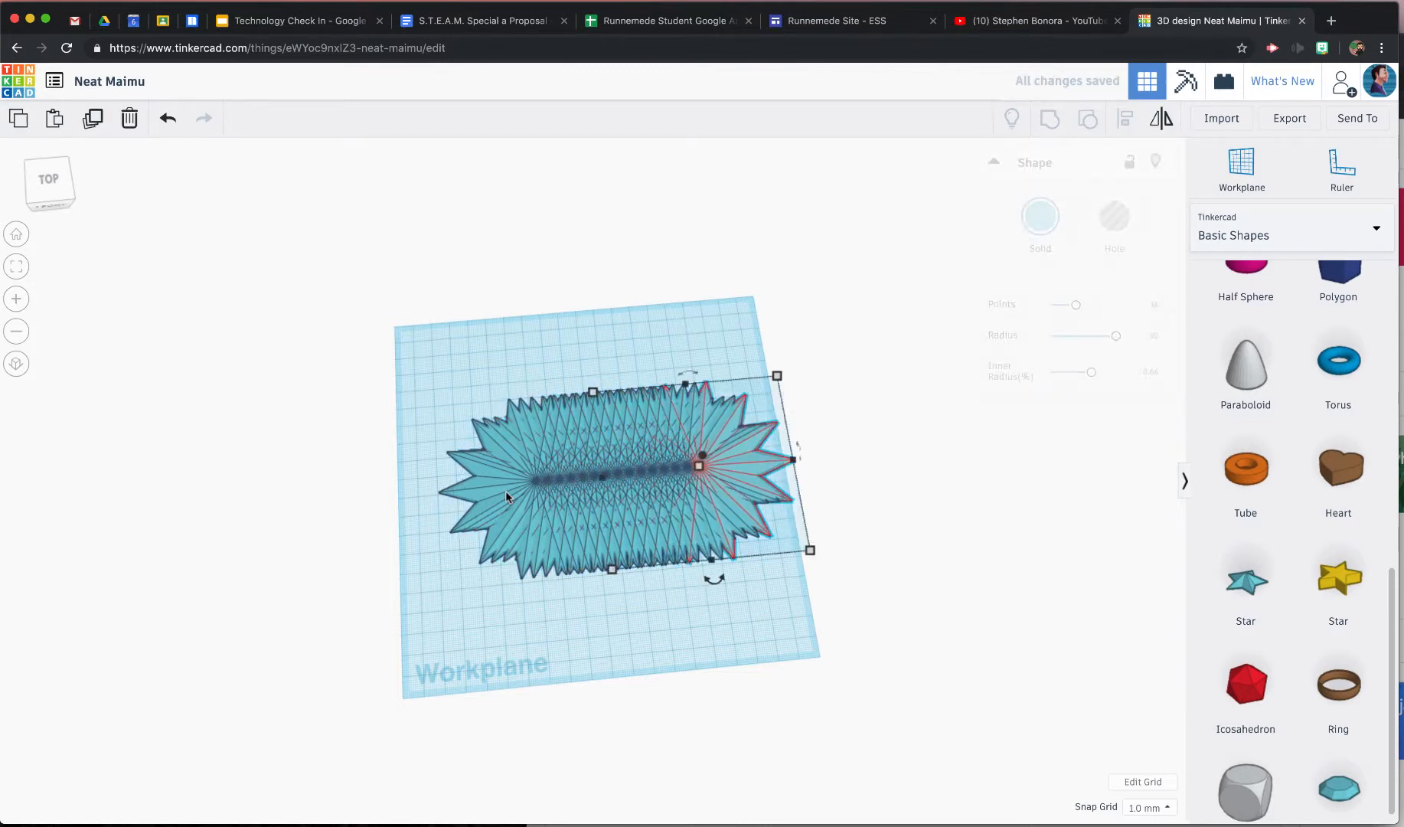
{"action": "key", "text": "super+d"}
{"action": "key", "text": "super+d"}
{"action": "key", "text": "super+d"}
{"action": "key", "text": "super+d"}
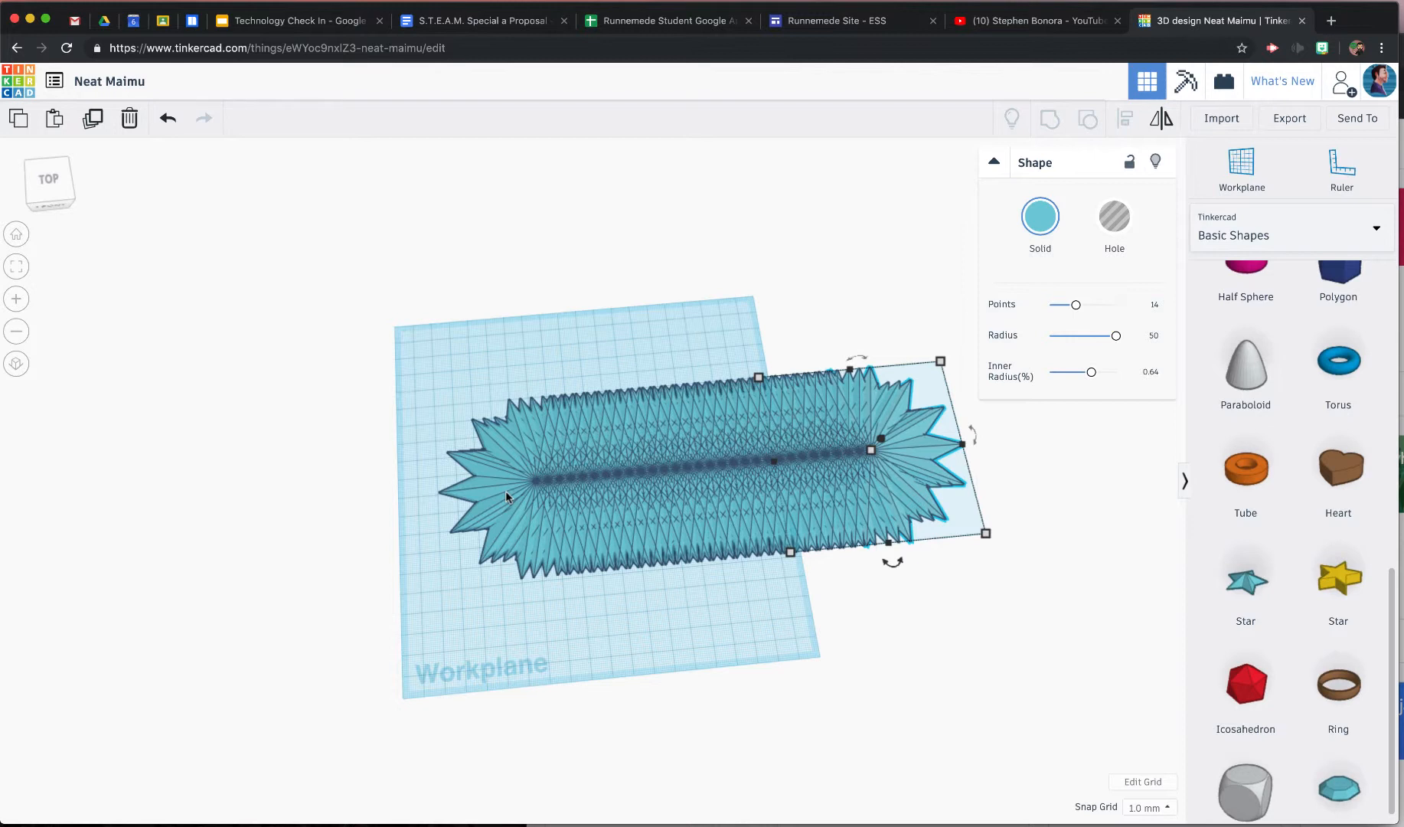
{"action": "key", "text": "super+v"}
{"action": "key", "text": "super+v"}
{"action": "key", "text": "super+v"}
{"action": "key", "text": "super+z"}
{"action": "key", "text": "super+z"}
{"action": "key", "text": "super+z"}
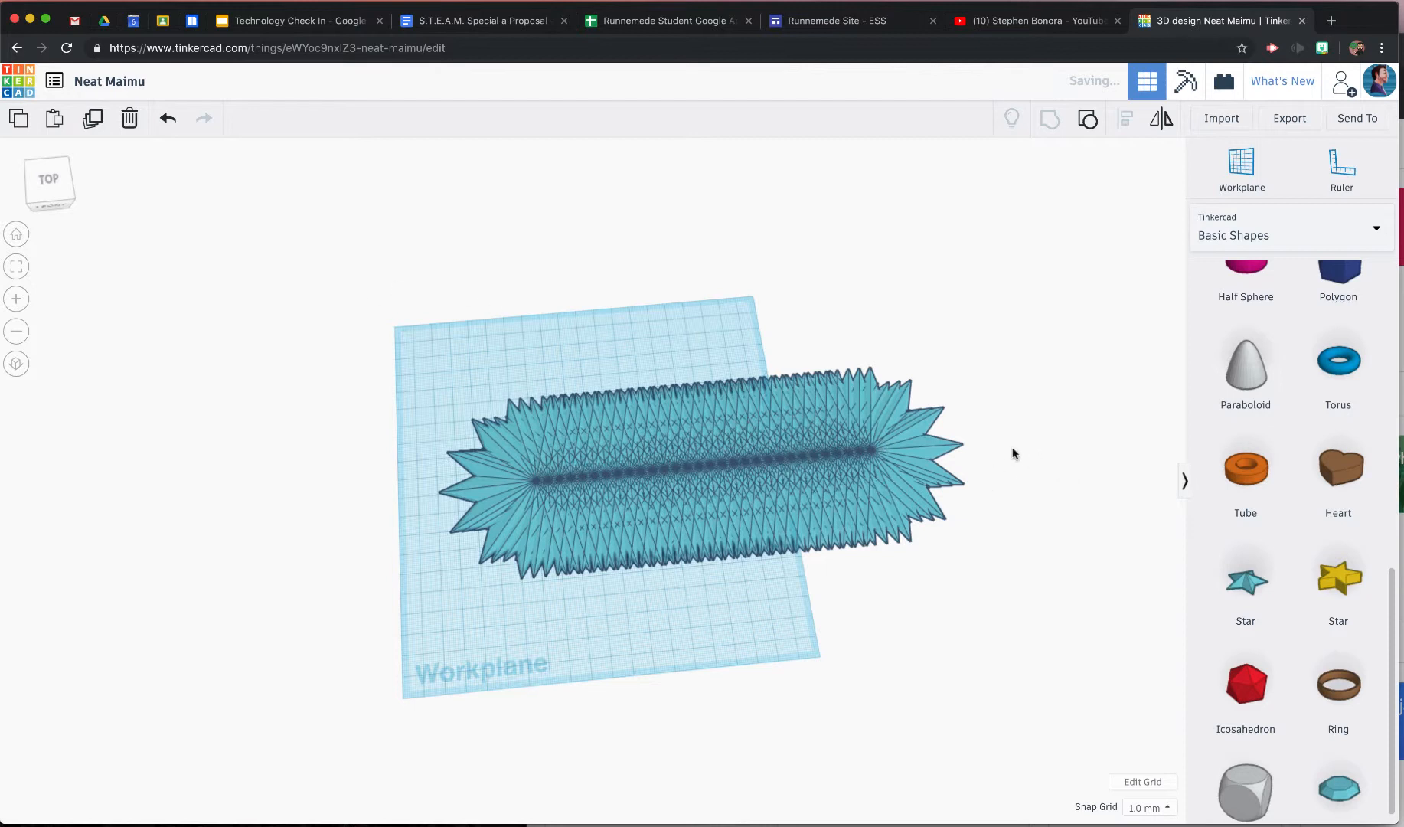
{"action": "left_click", "coordinate": [42, 182]}
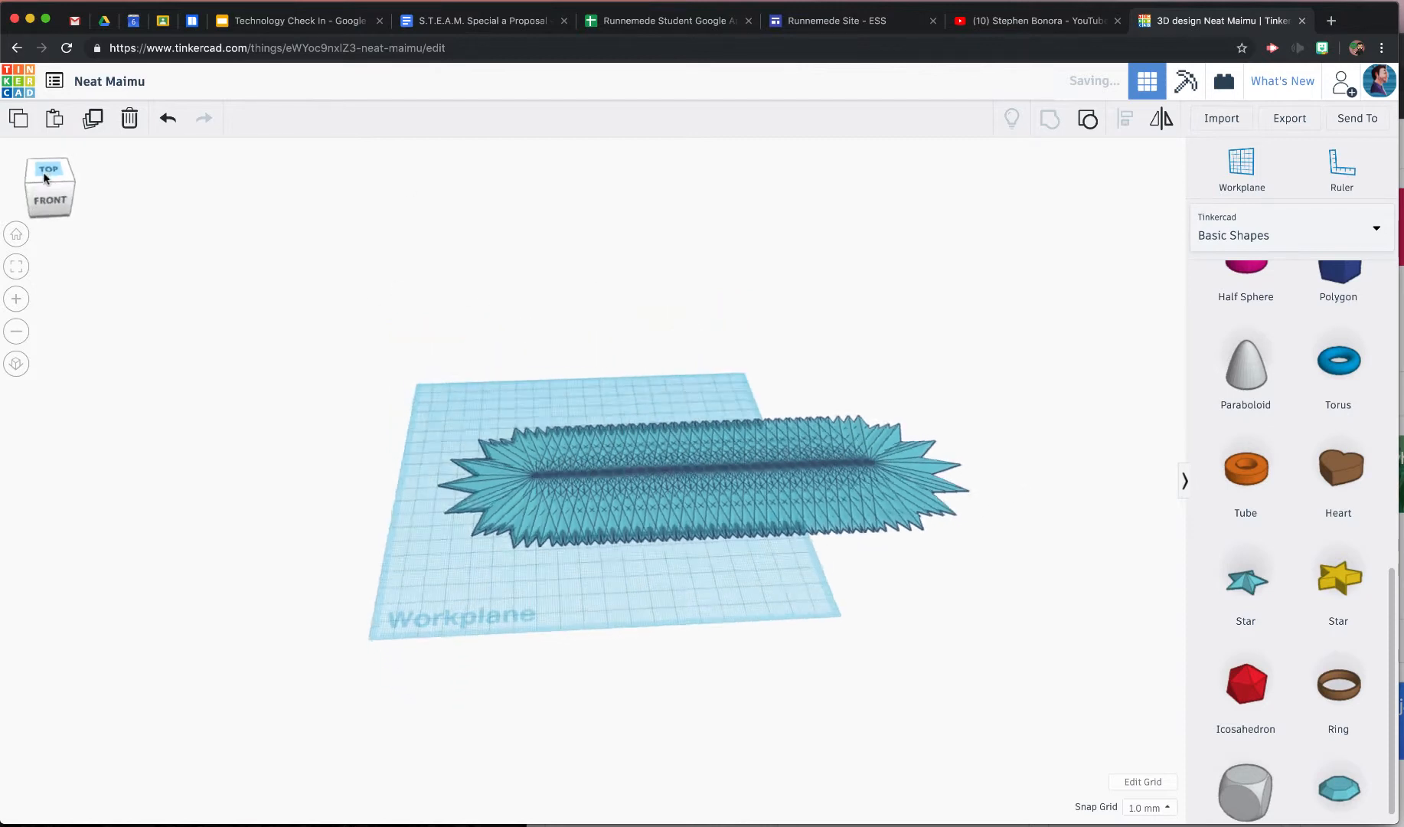
{"action": "left_click_drag", "start_coordinate": [43, 186], "coordinate": [46, 207]}
{"action": "key", "text": "super+z"}
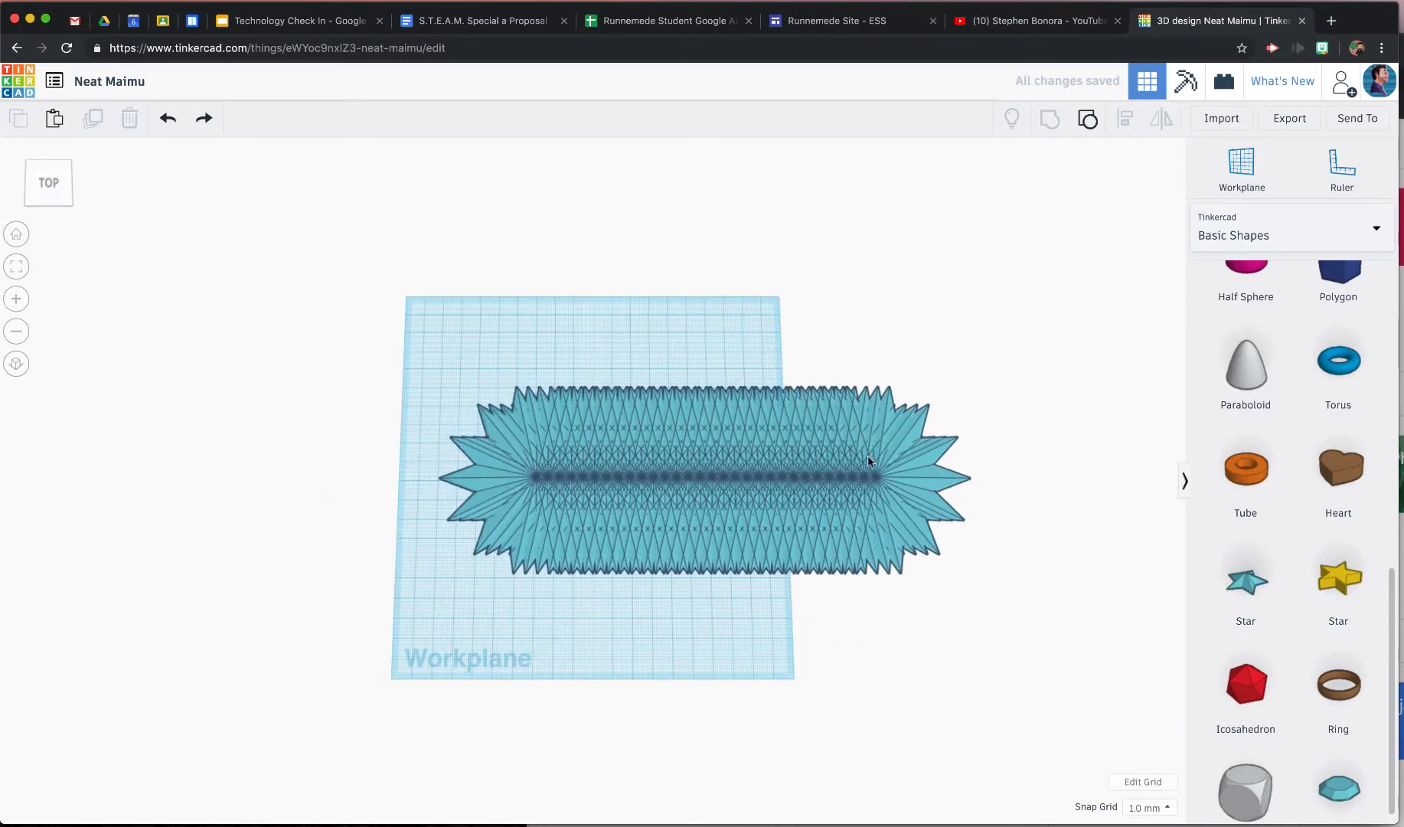
- Group all the stars into one shape and center it across the workplane
{"action": "left_click_drag", "start_coordinate": [1028, 491], "coordinate": [389, 457]}
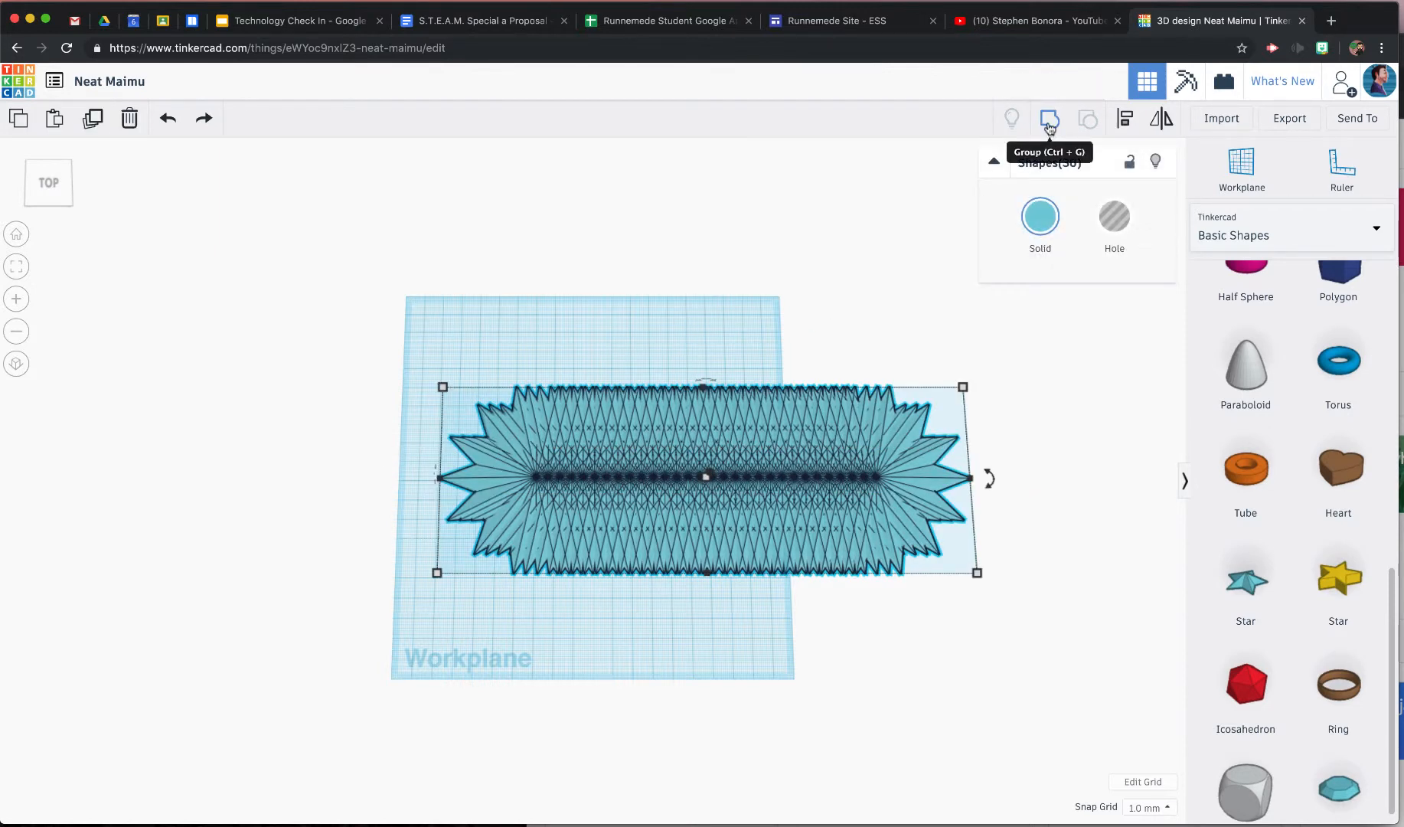
{"action": "key", "text": "ctrl+g"}
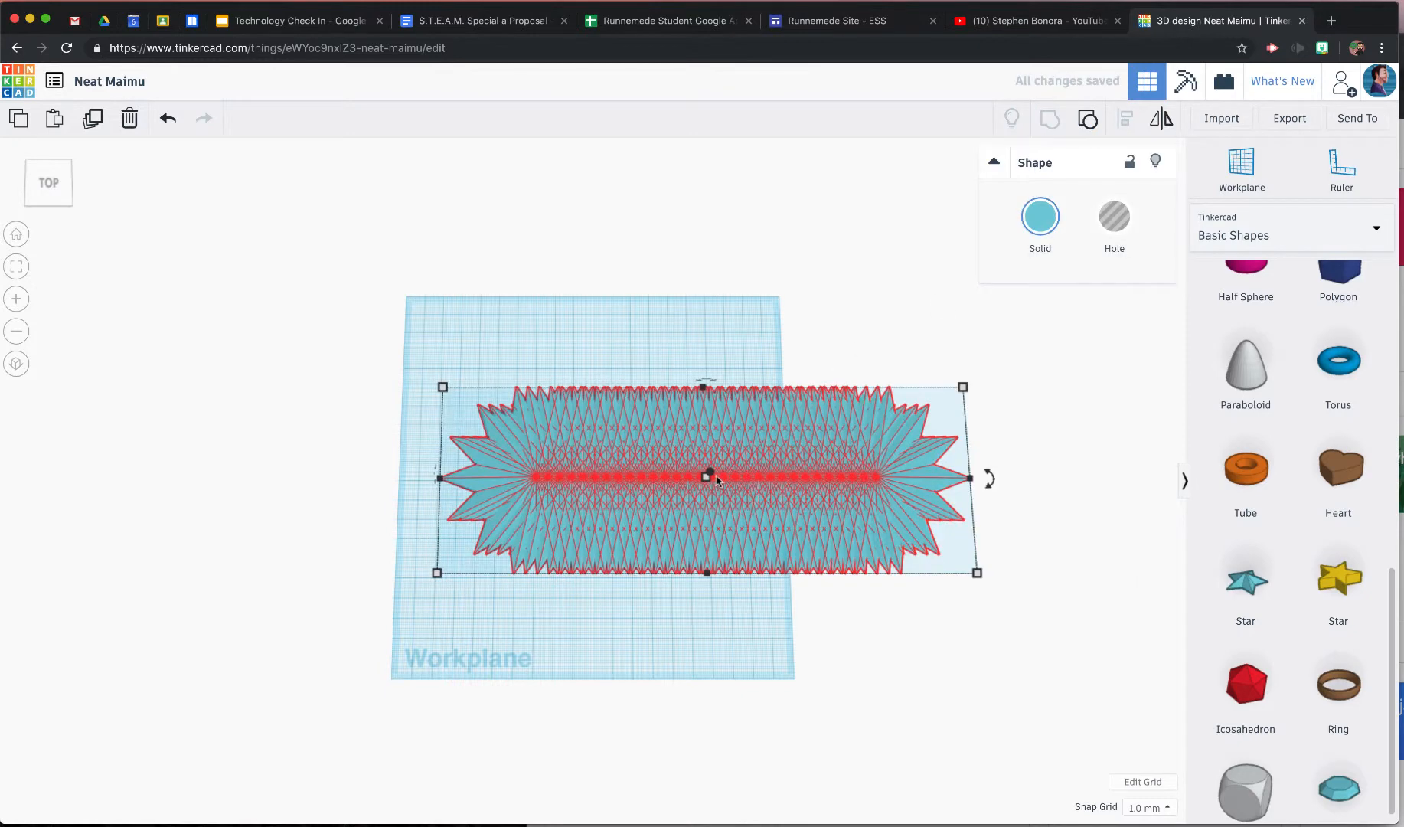
{"action": "left_click_drag", "start_coordinate": [807, 488], "coordinate": [698, 490]}
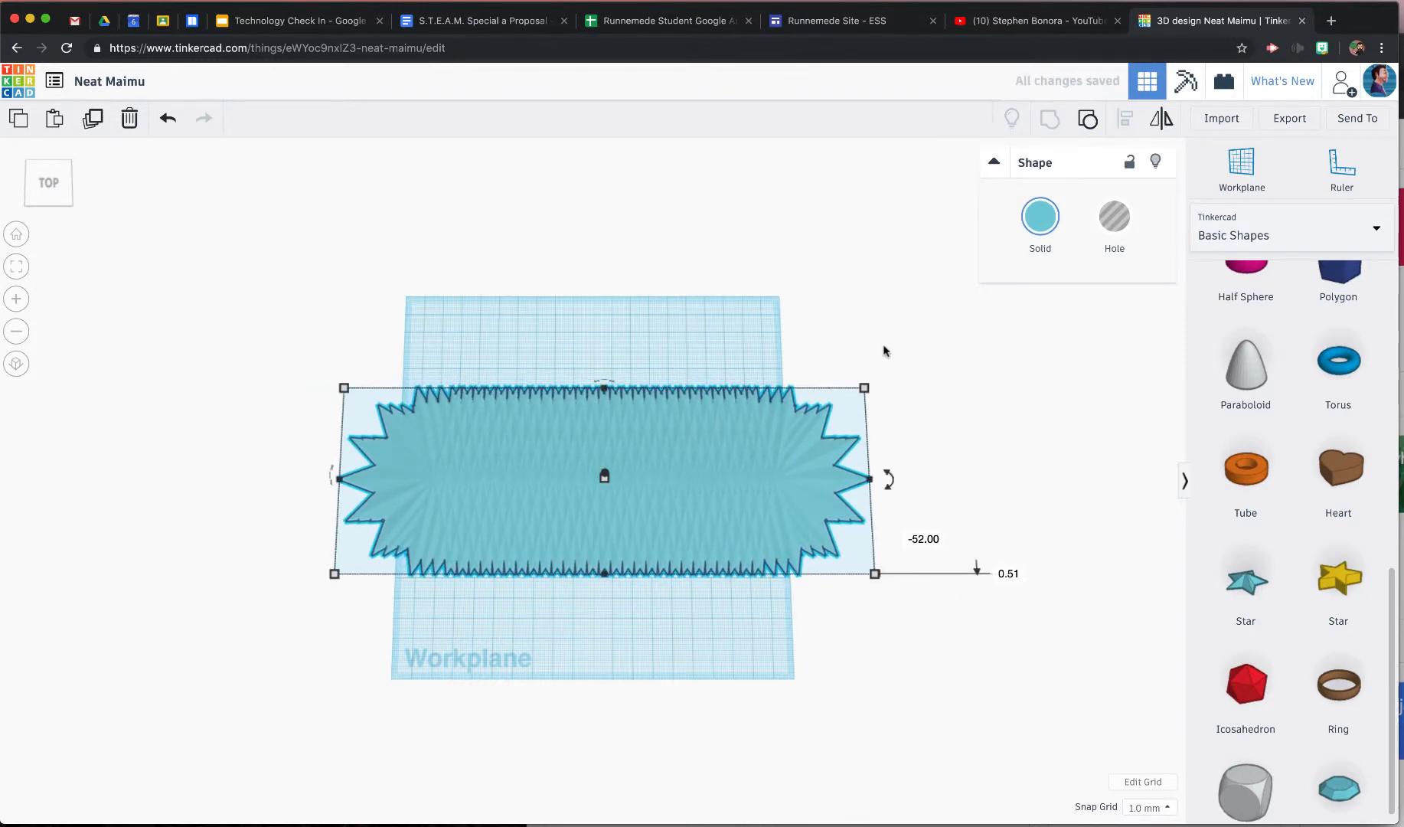
- Flip a duplicate of the grouped star strip by 180° so its flat face points up
{"action": "mouse_move", "coordinate": [603, 381]}
{"action": "left_click_drag", "start_coordinate": [603, 381], "coordinate": [594, 481]}
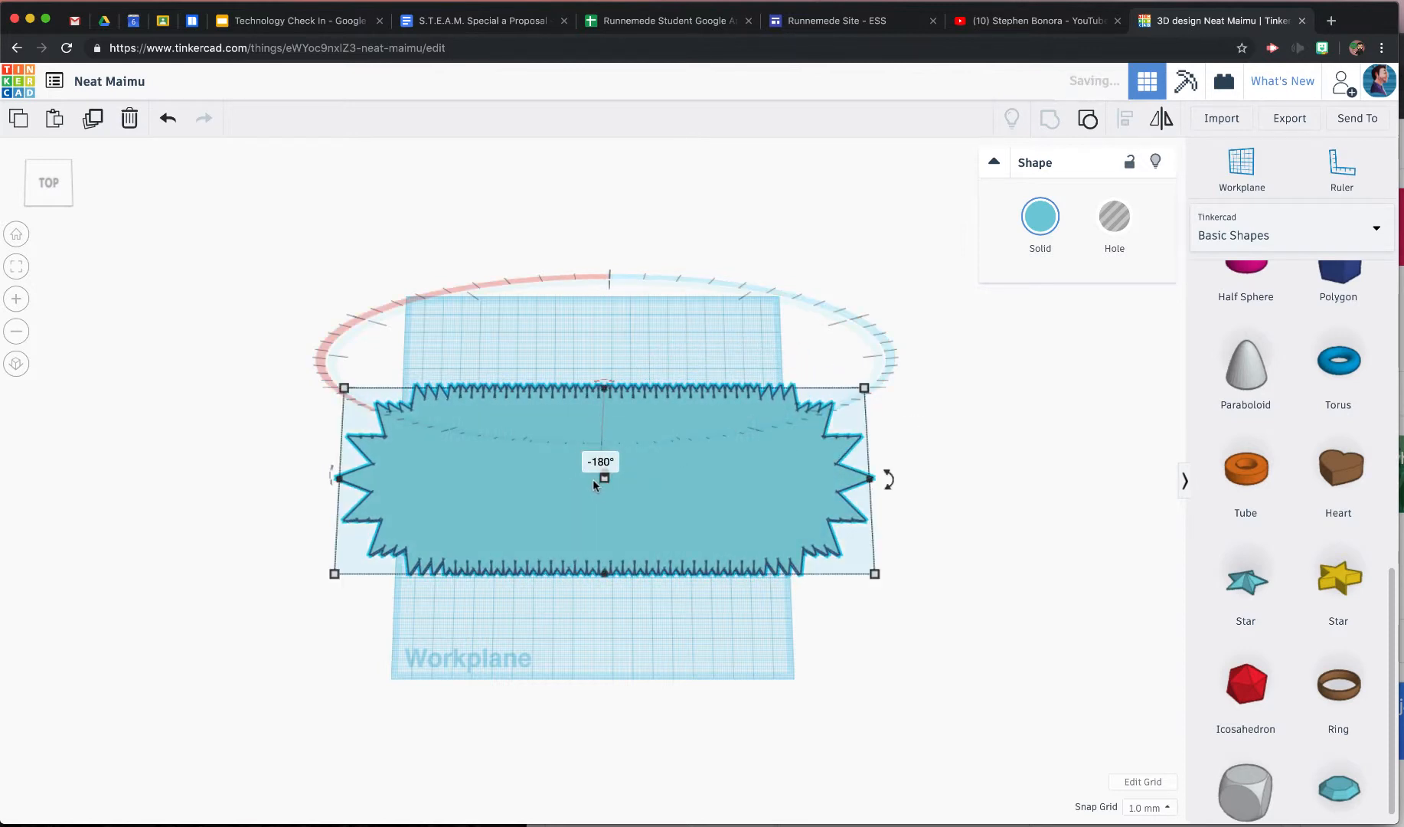
- Raise the ridge-up strip above the flipped one so the two flat faces meet
{"action": "left_click", "coordinate": [51, 193]}
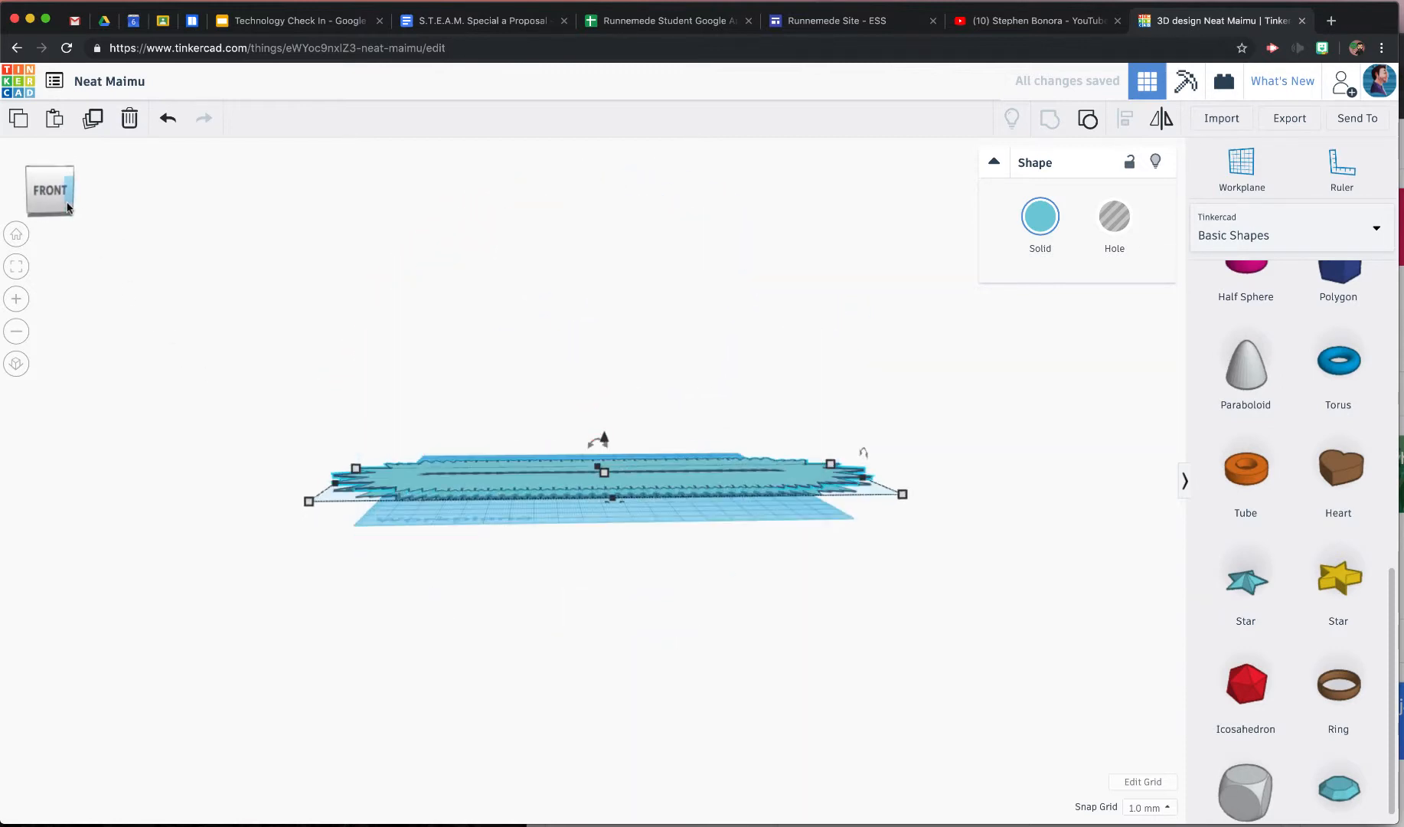
{"action": "left_click", "coordinate": [295, 498]}
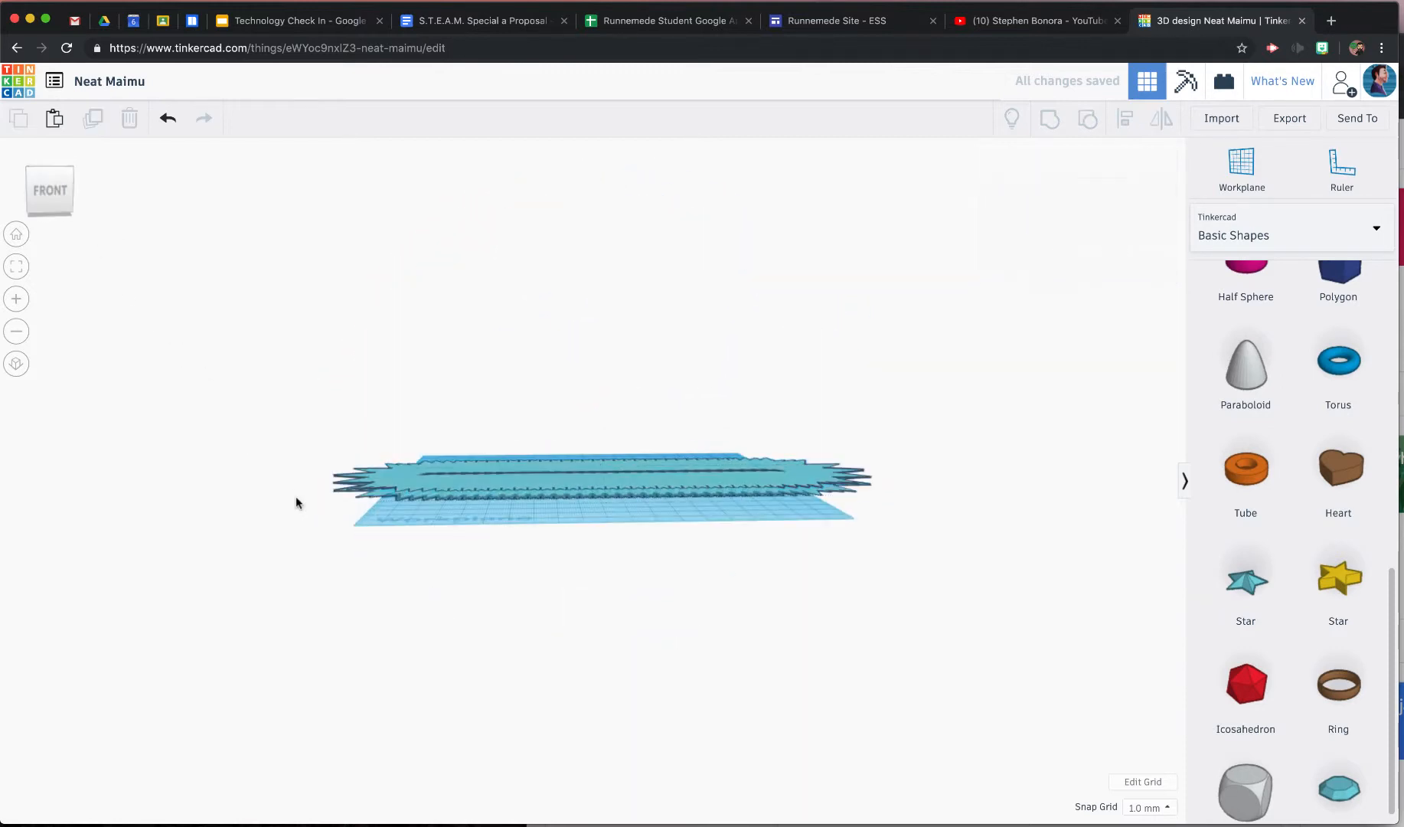
{"action": "left_click", "coordinate": [373, 494]}
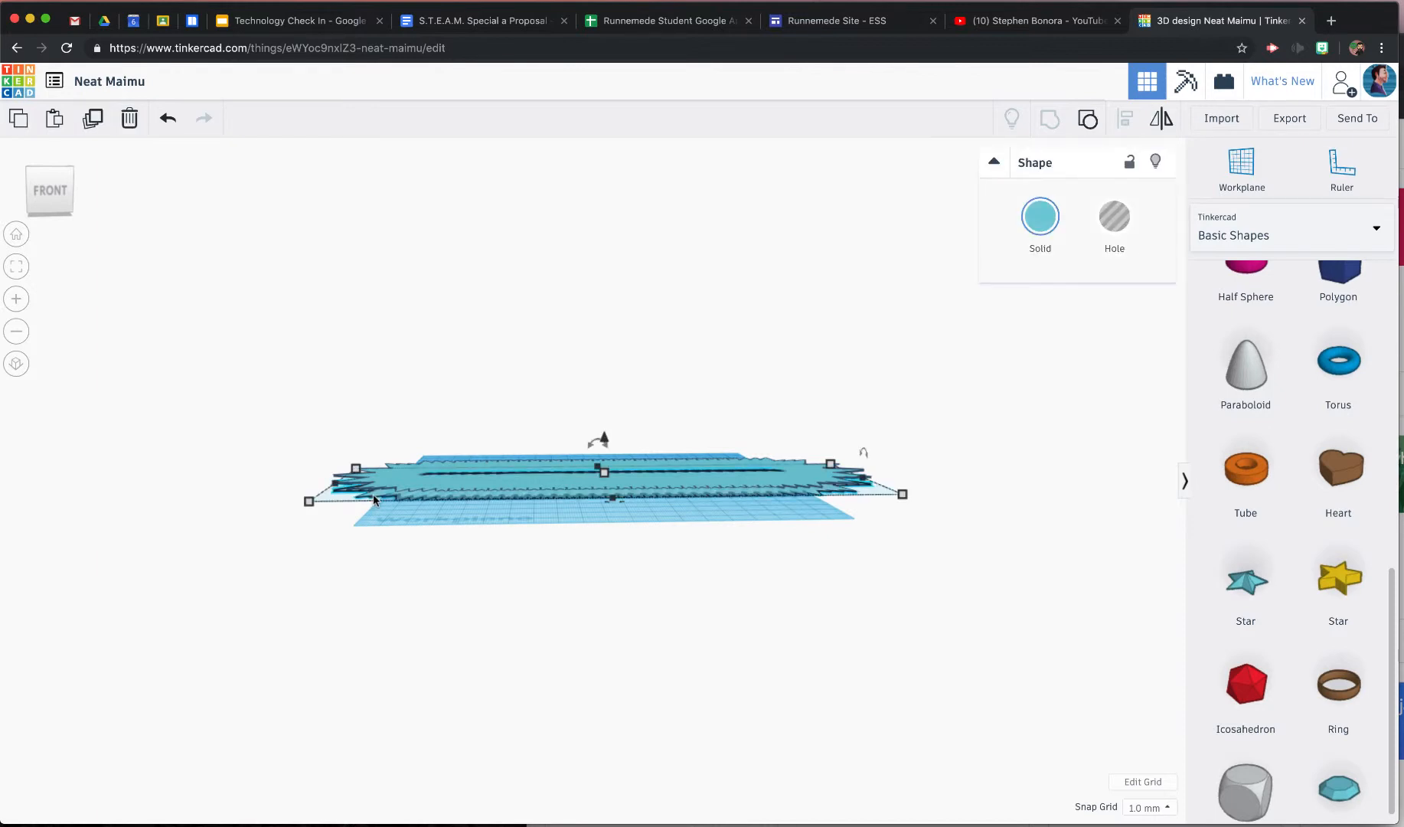
{"action": "key", "text": "super+Up"}
{"action": "key", "text": "super+Up"}
{"action": "key", "text": "super+Up"}
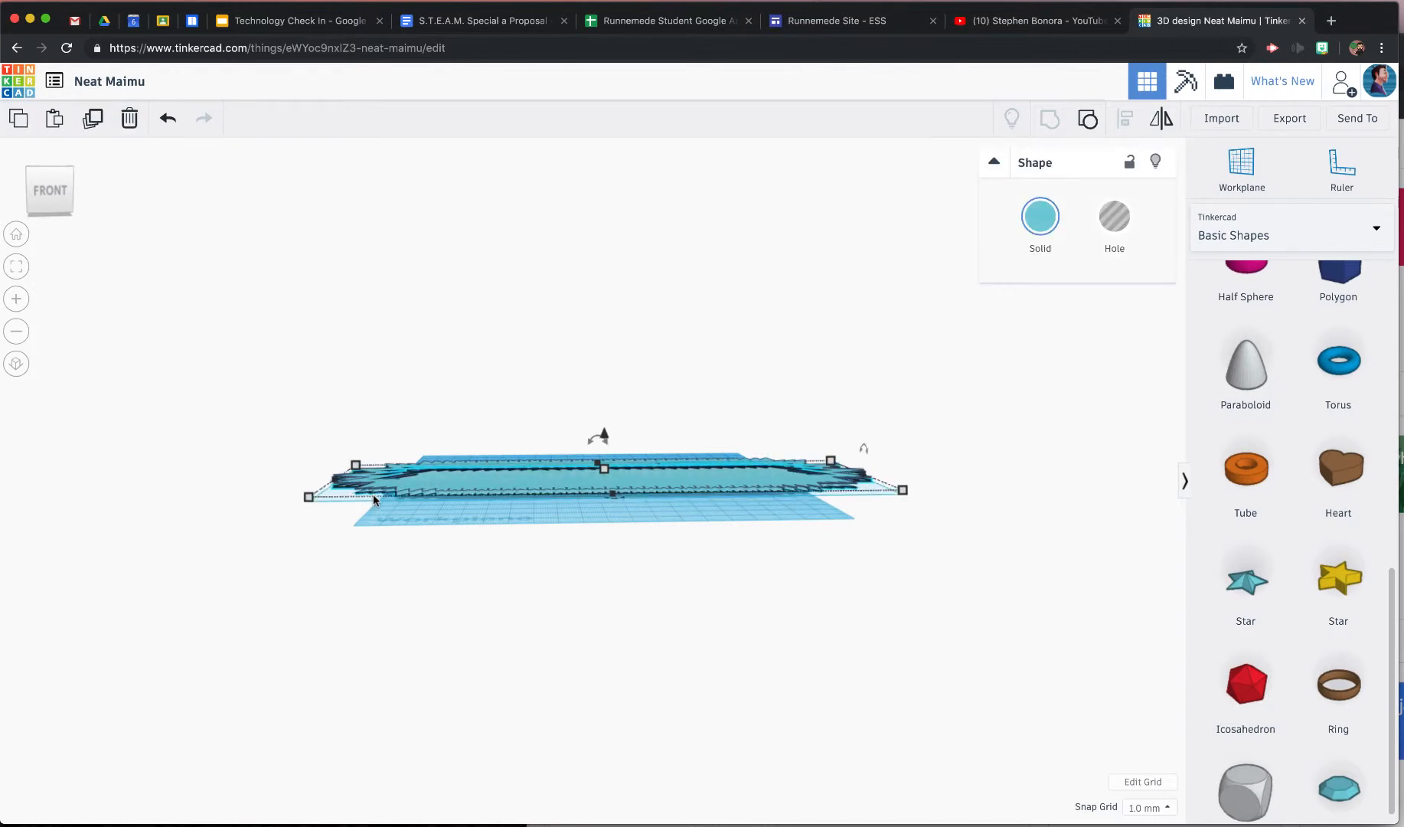
{"action": "key", "text": "super+Up"}
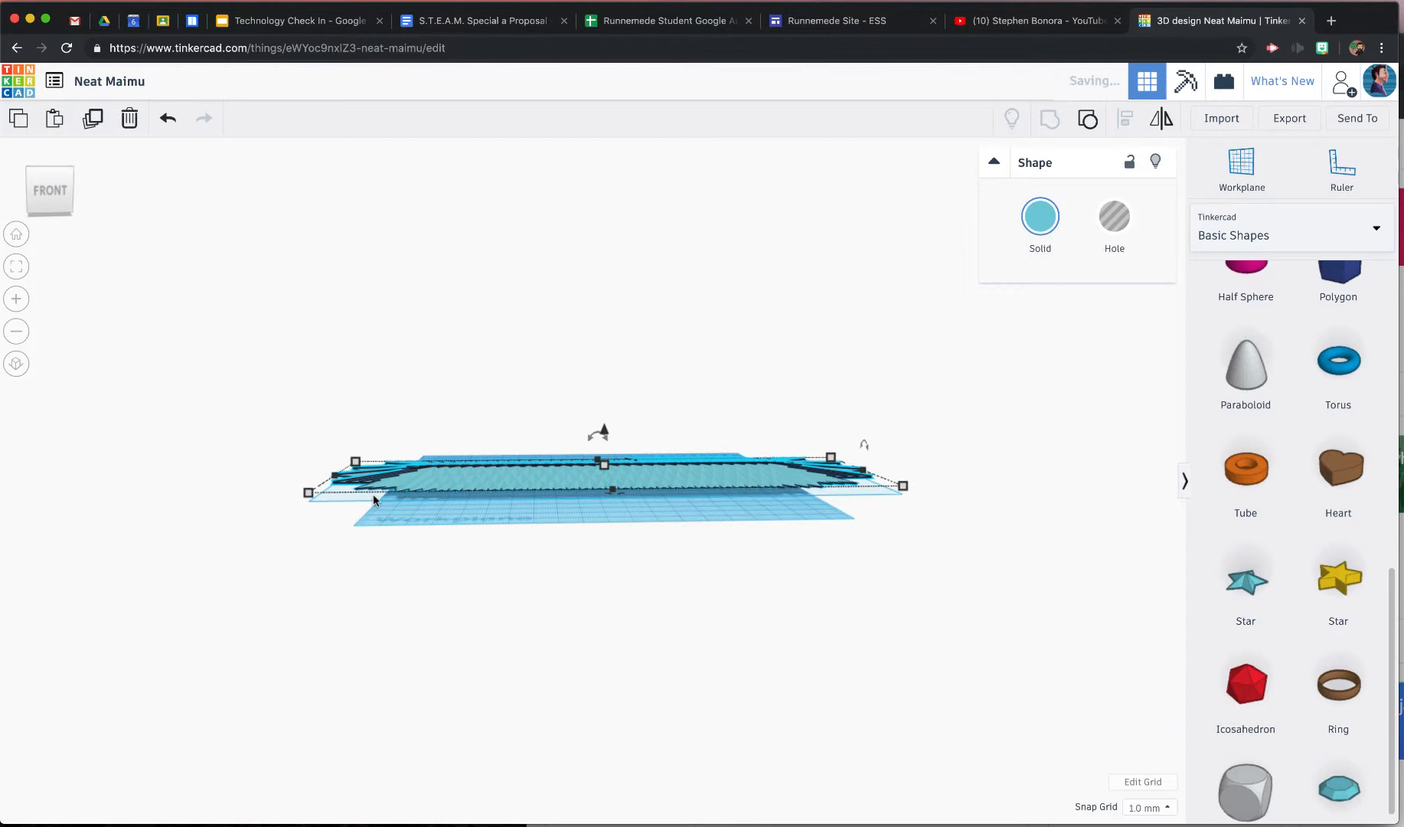
- Select both strip halves and group them into a single shape
{"action": "scroll", "coordinate": [373, 549], "scroll_direction": "down", "scroll_amount": 8}
{"action": "scroll", "coordinate": [277, 351], "scroll_direction": "up", "scroll_amount": 8}
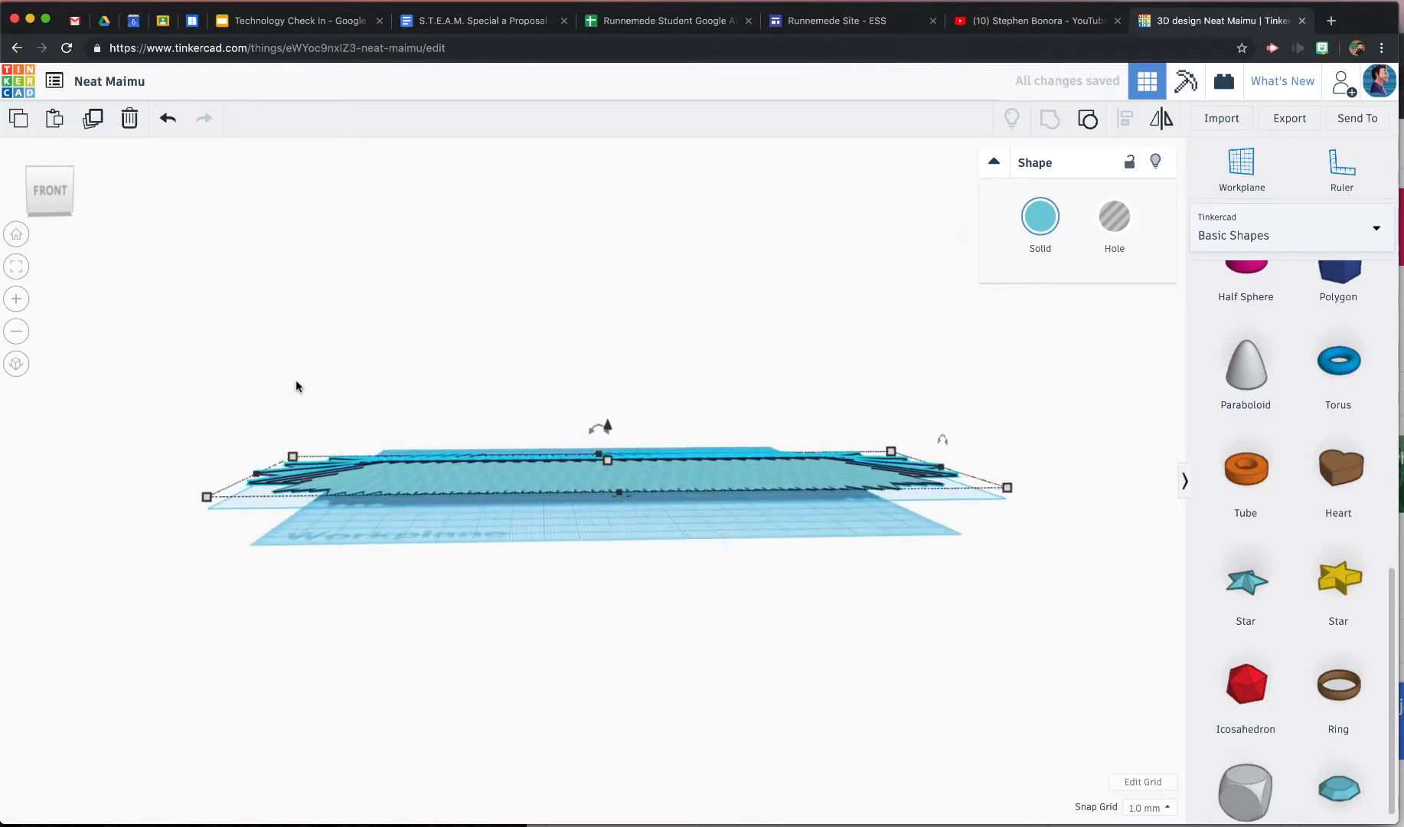
{"action": "left_click", "coordinate": [16, 234]}
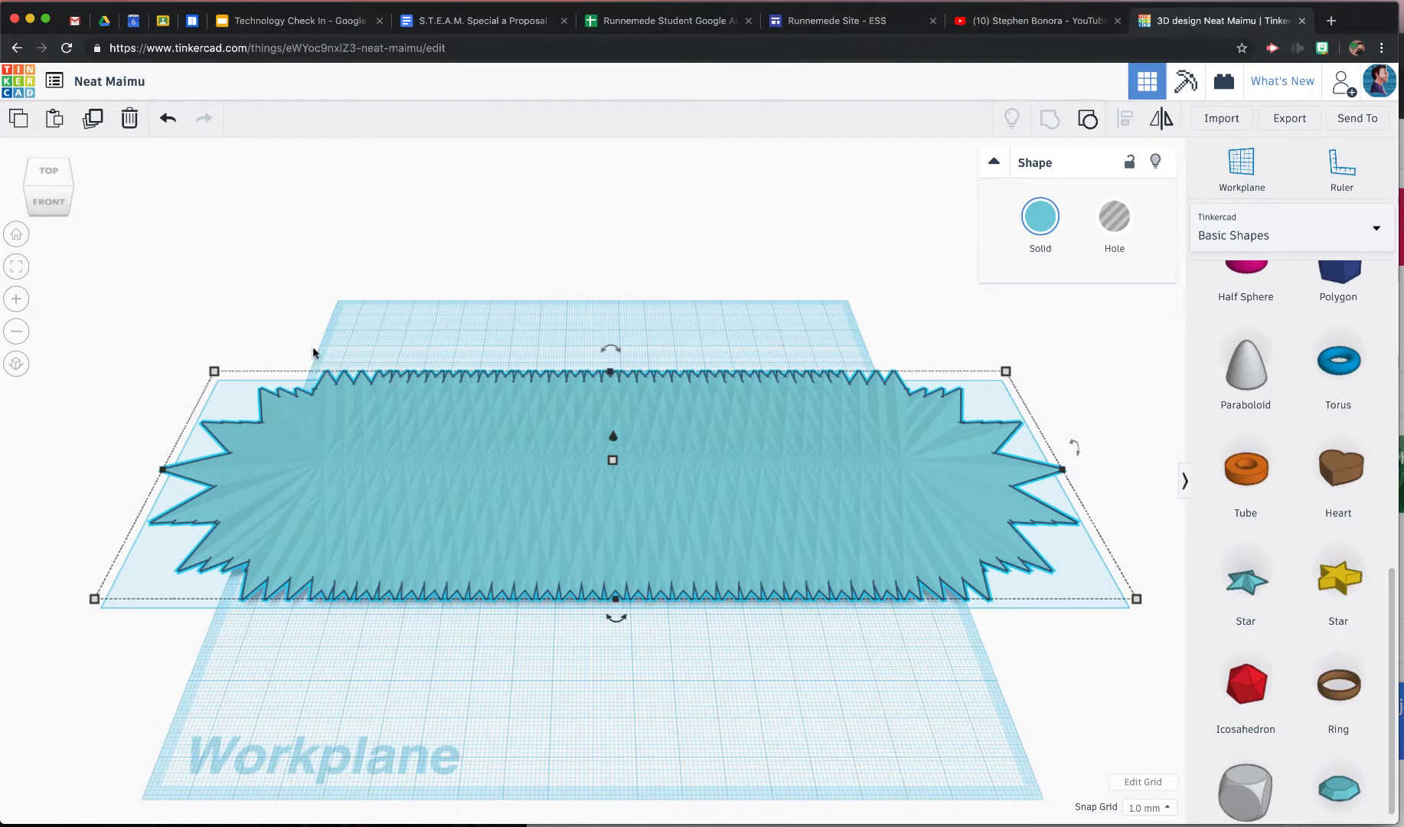
{"action": "mouse_move", "coordinate": [45, 197]}
{"action": "left_mouse_down"}
{"action": "mouse_move", "coordinate": [88, 178]}
{"action": "mouse_move", "coordinate": [53, 205]}
{"action": "mouse_move", "coordinate": [49, 194]}
{"action": "left_mouse_up"}
{"action": "left_click_drag", "start_coordinate": [589, 602], "coordinate": [855, 218]}
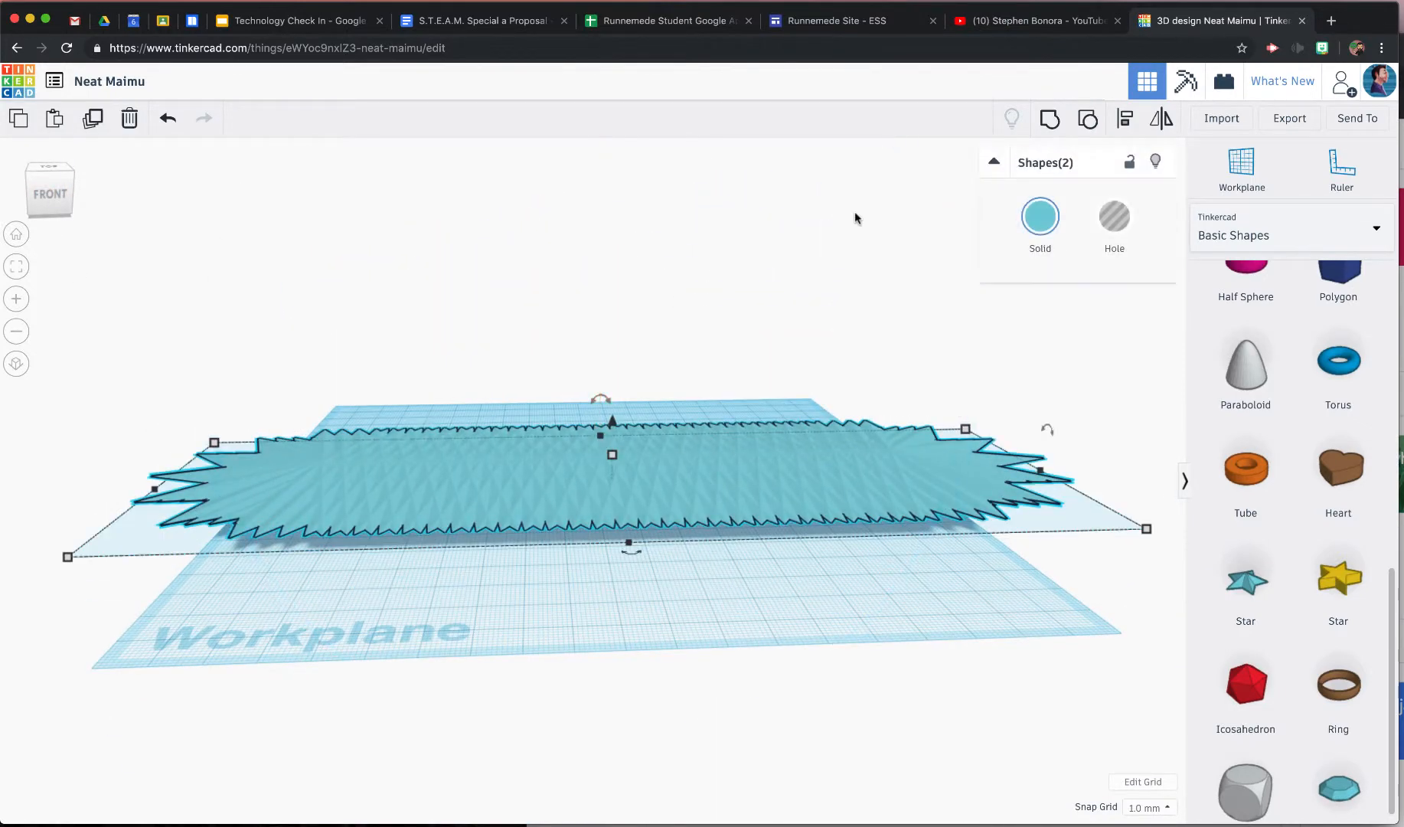
{"action": "left_click", "coordinate": [1053, 121]}
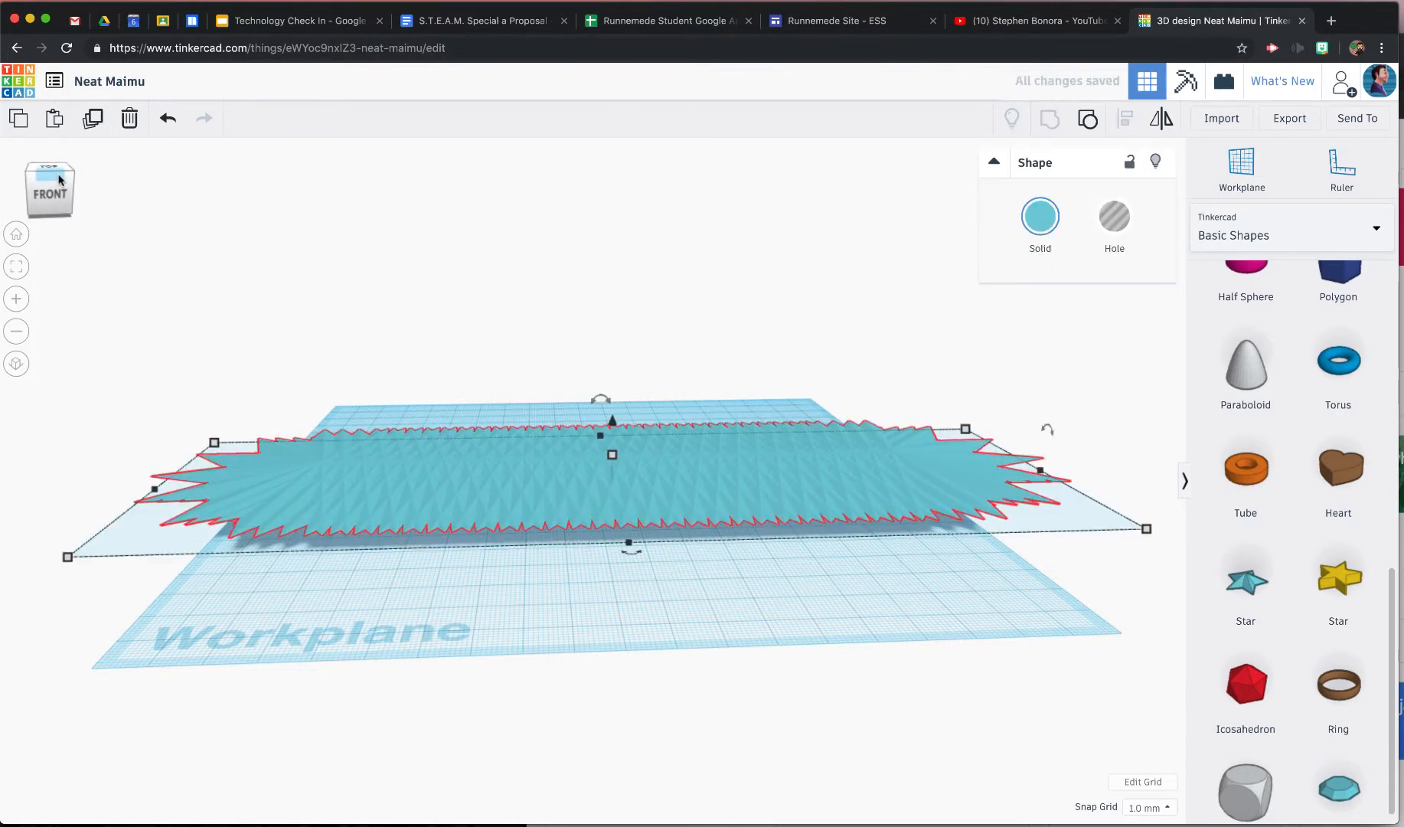
- Set the grouped strip's width across its short side to 20 mm
{"action": "left_click", "coordinate": [52, 168]}
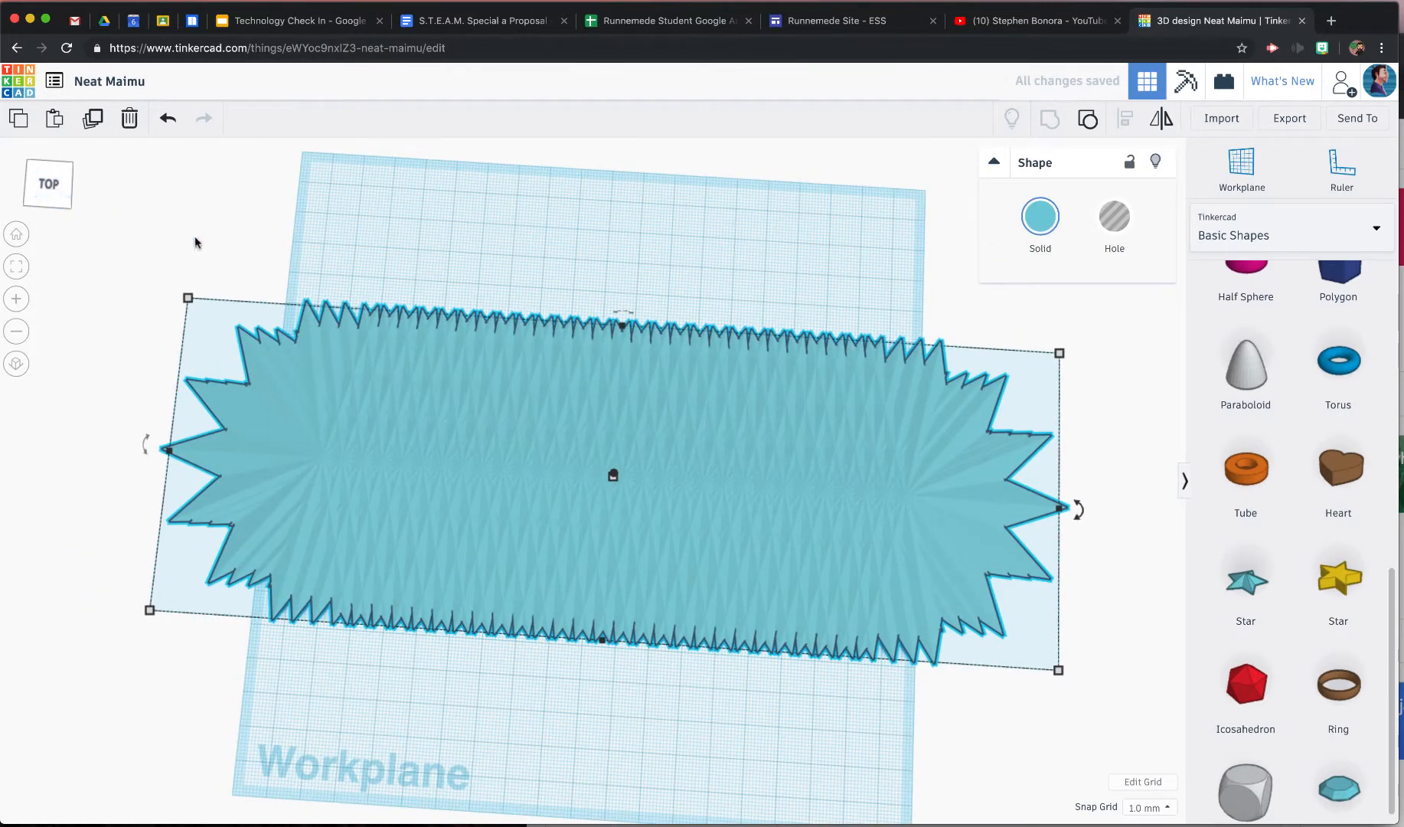
{"action": "mouse_move", "coordinate": [1058, 353]}
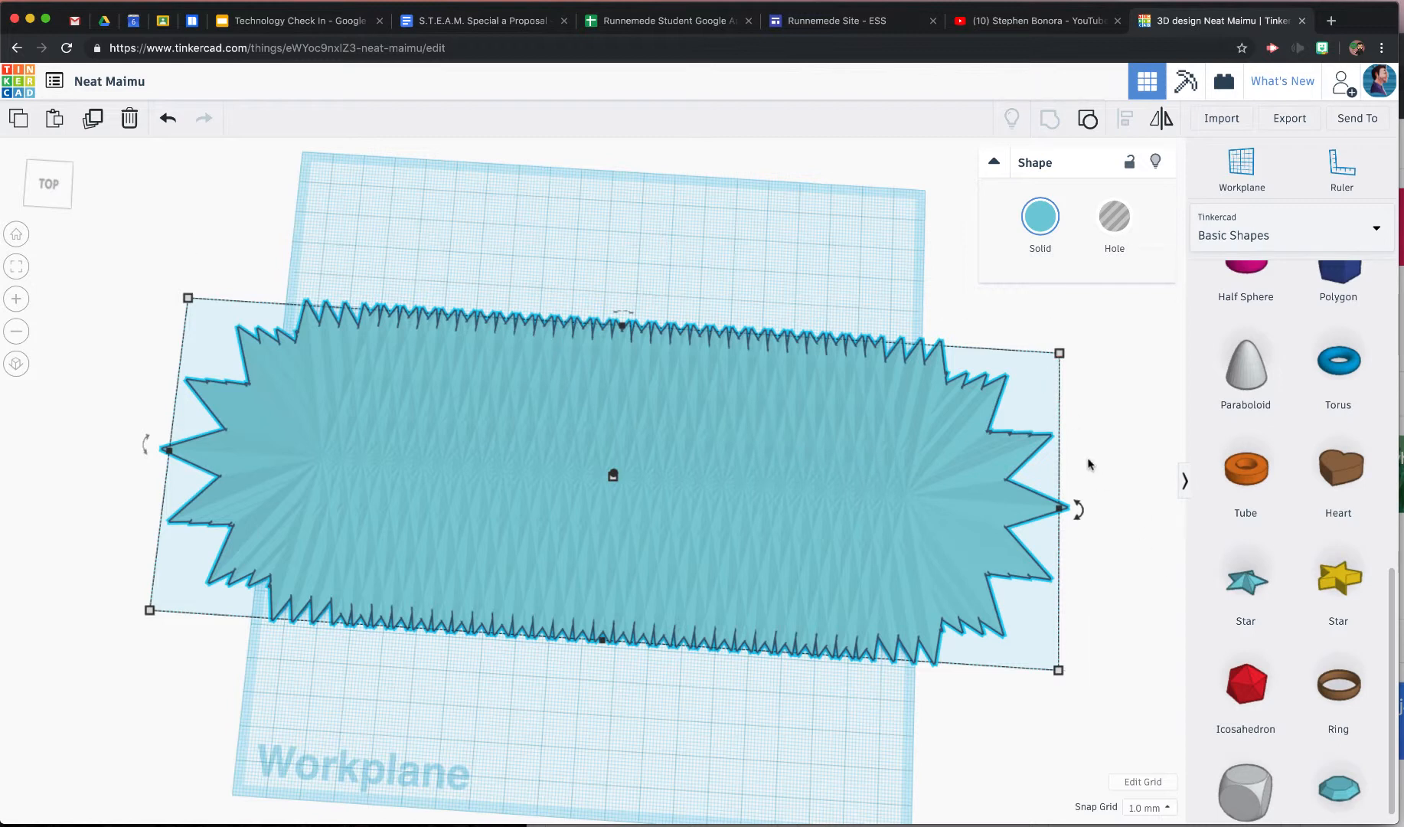
{"action": "left_click", "coordinate": [1146, 511]}
{"action": "type", "text": "20"}
{"action": "key", "text": "Return"}
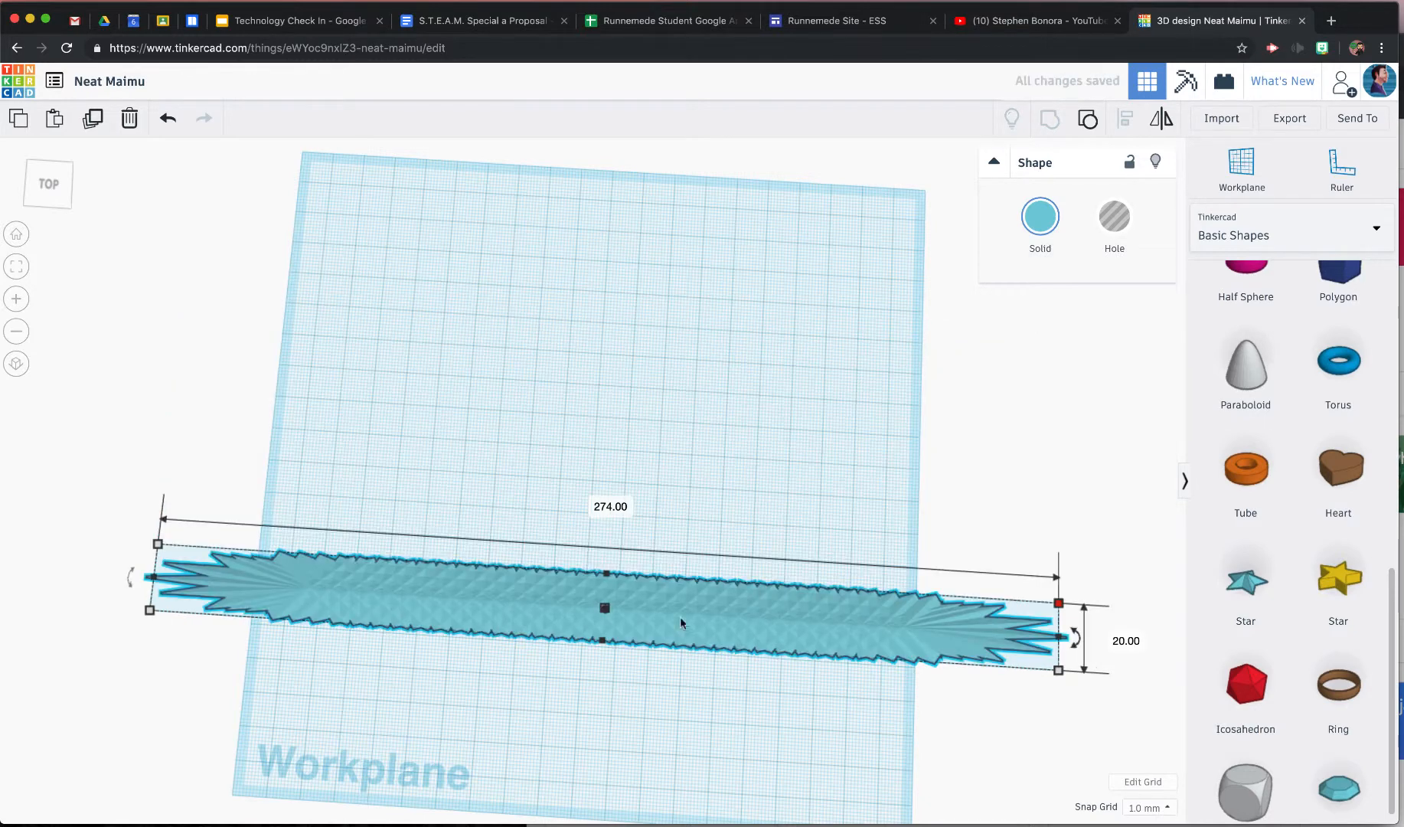
- Move the narrowed strip back toward the middle of the workplane
{"action": "left_click", "coordinate": [34, 202]}
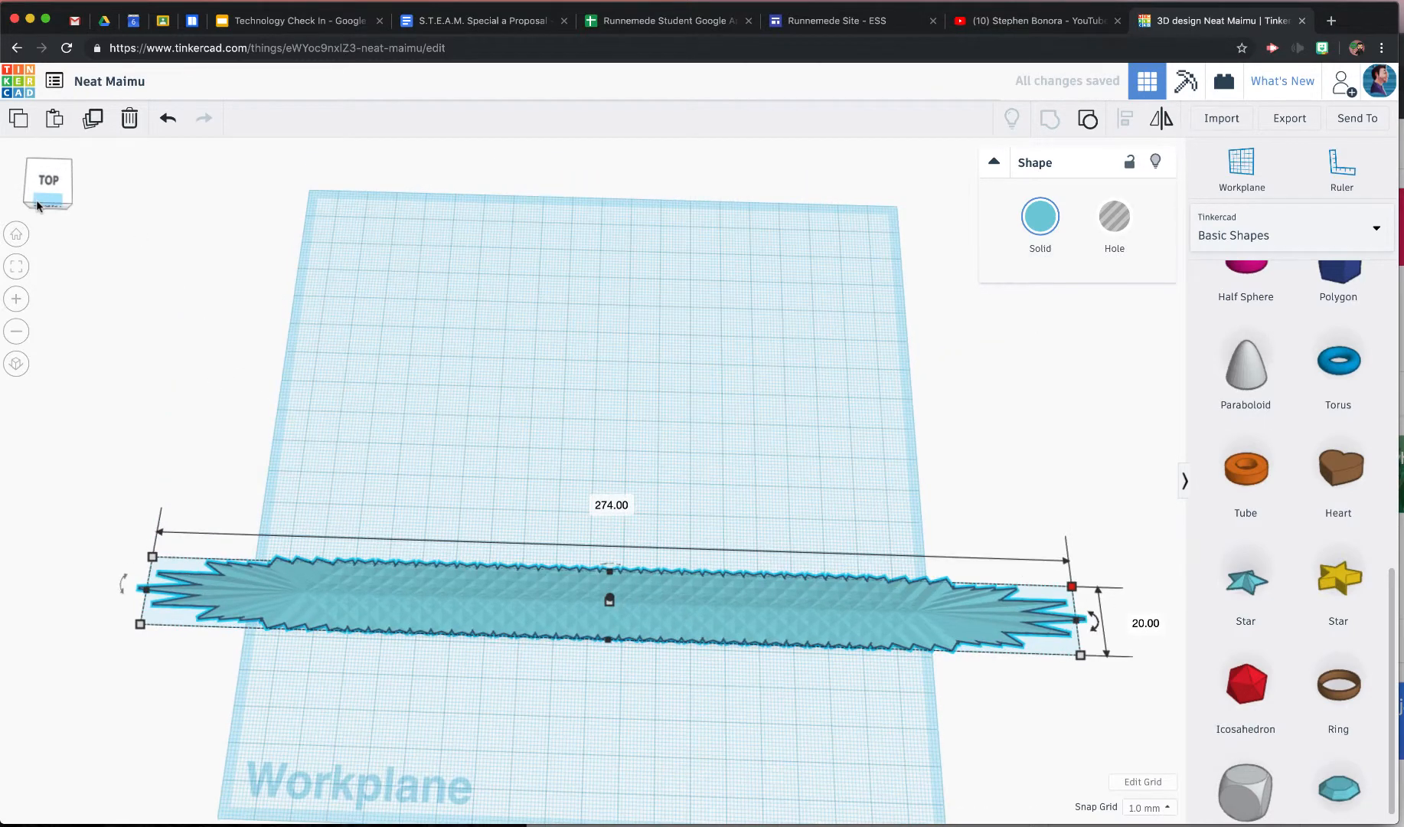
{"action": "left_click_drag", "start_coordinate": [40, 203], "coordinate": [46, 218]}
{"action": "left_click_drag", "start_coordinate": [438, 611], "coordinate": [408, 521]}
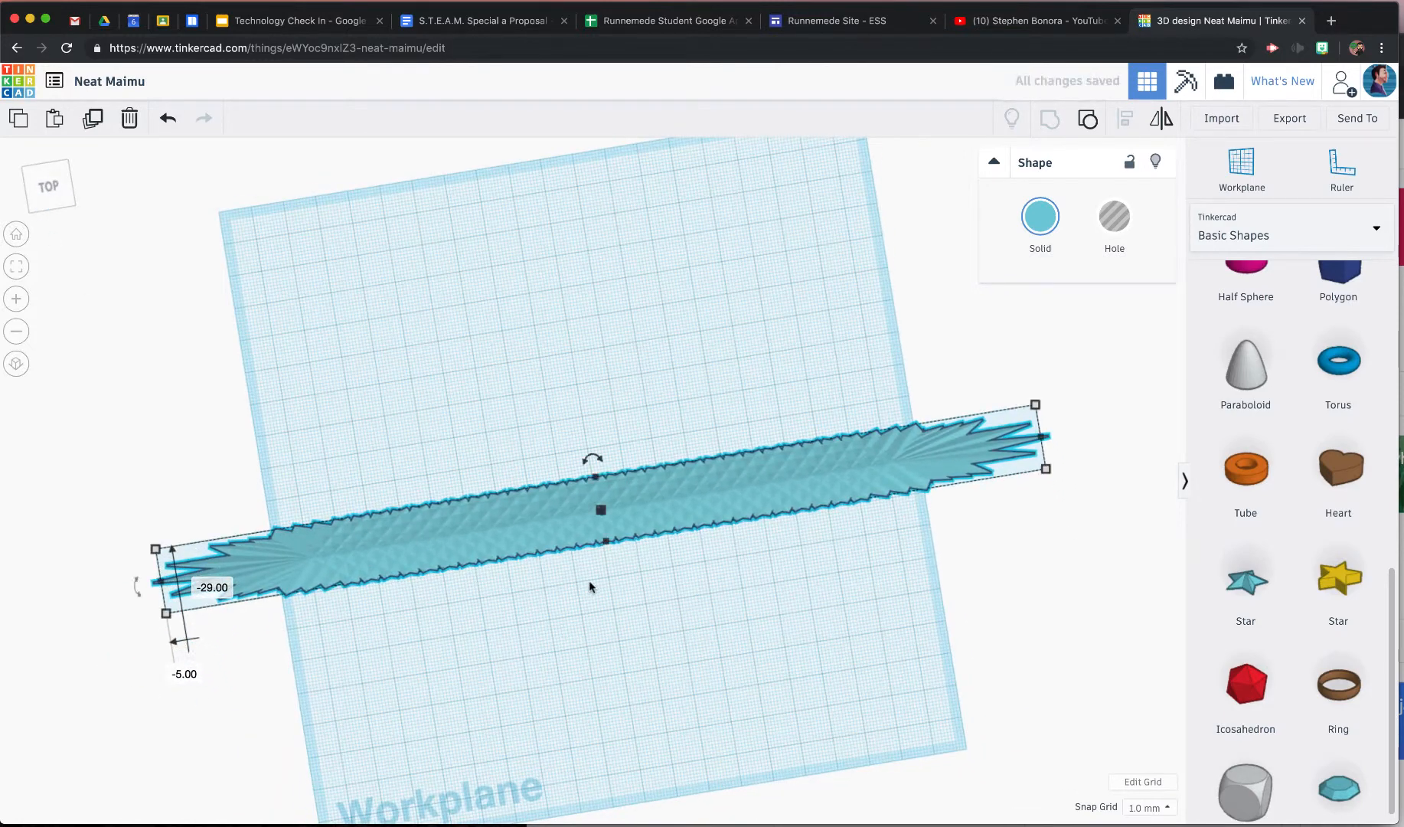
{"action": "left_click", "coordinate": [644, 550]}
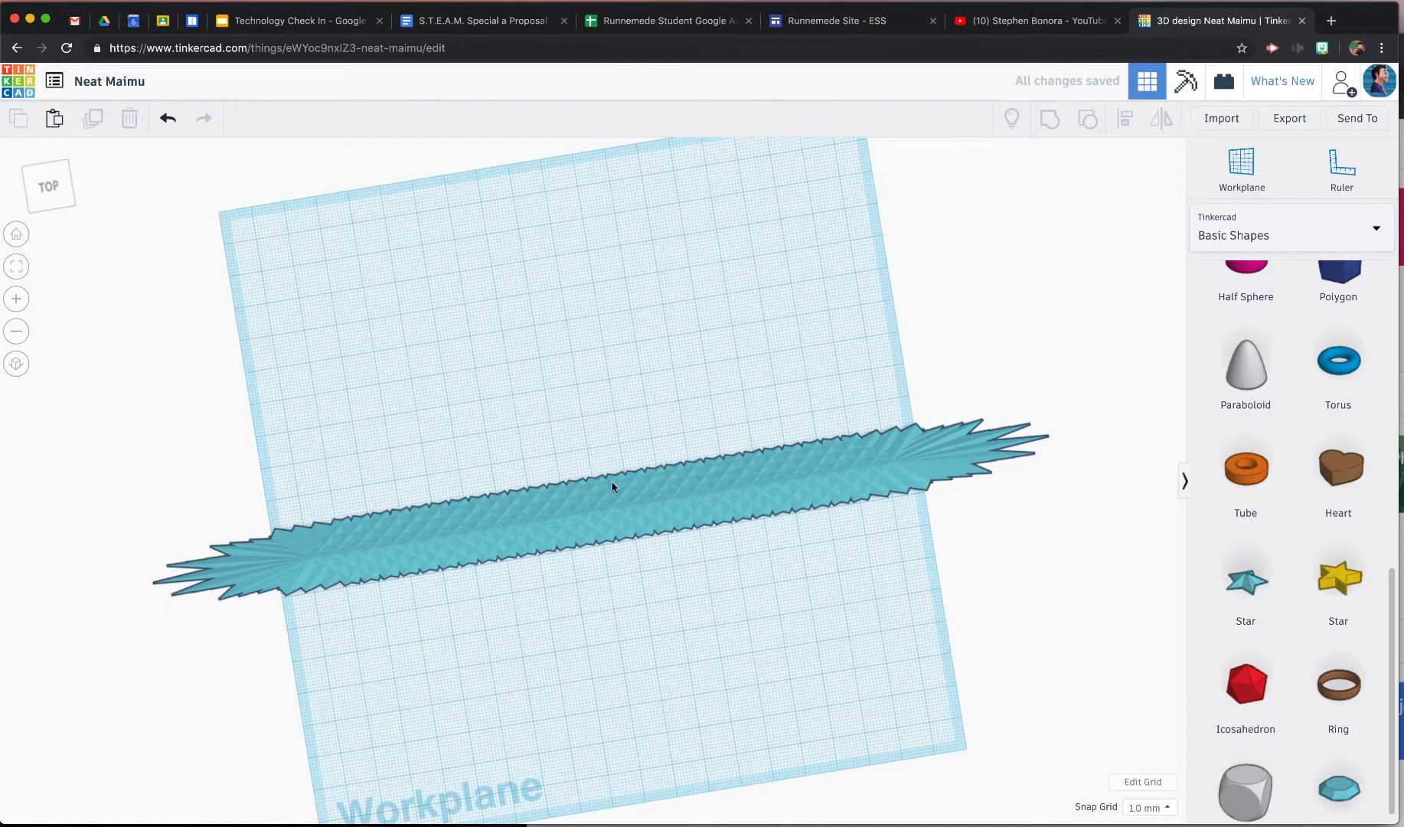
{"action": "left_click_drag", "start_coordinate": [511, 529], "coordinate": [499, 443]}
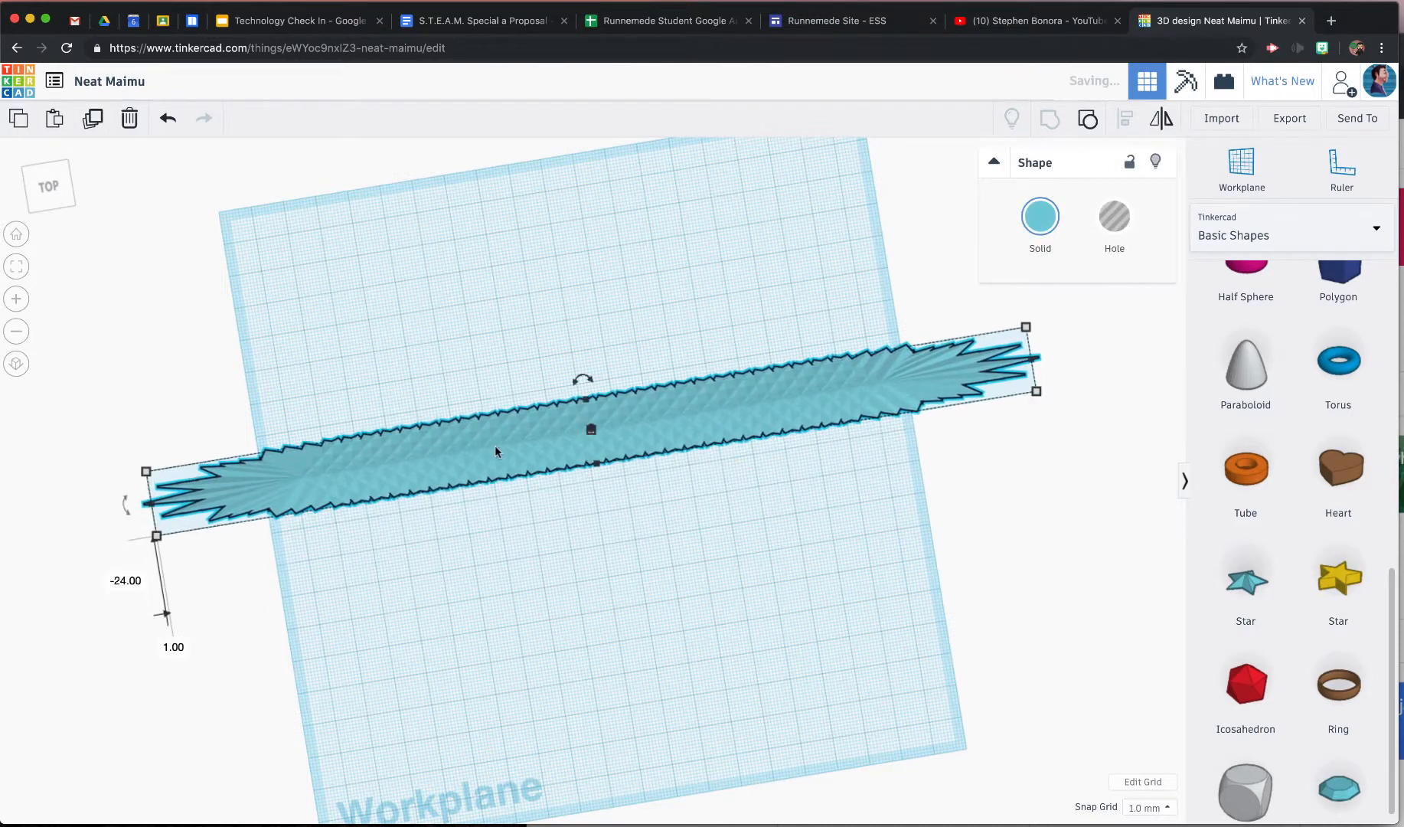
- Undo the latest resizing of the strip and its earlier narrowing, restoring the full width
{"action": "left_click_drag", "start_coordinate": [1037, 391], "coordinate": [1055, 466]}
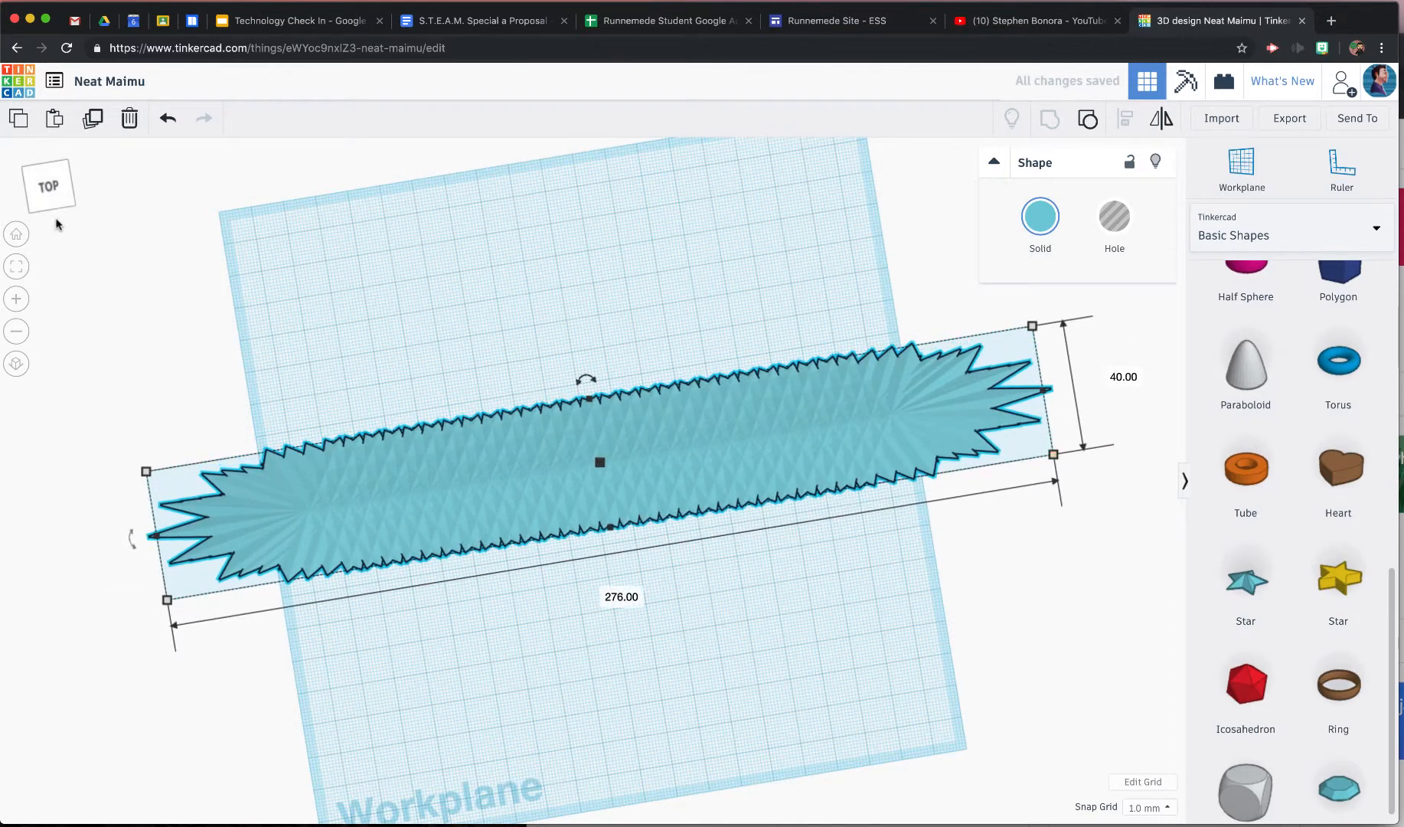
{"action": "key", "text": "super+z"}
{"action": "key", "text": "super+z"}
{"action": "key", "text": "super+z"}
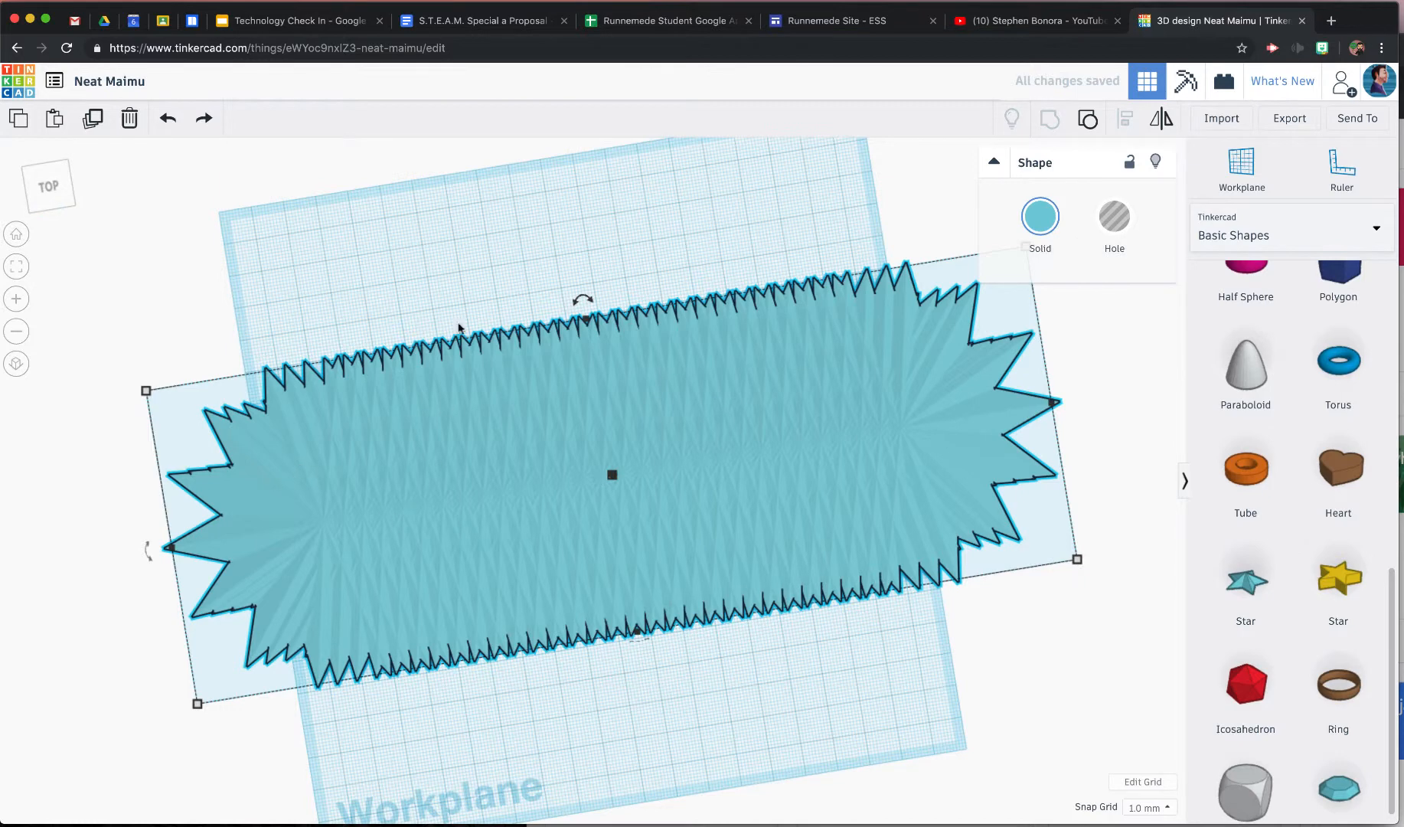
- Cover the strip with a large box that leaves only its front toothed edge exposed, and turn the box into a hole
{"action": "left_click_drag", "start_coordinate": [543, 458], "coordinate": [533, 418]}
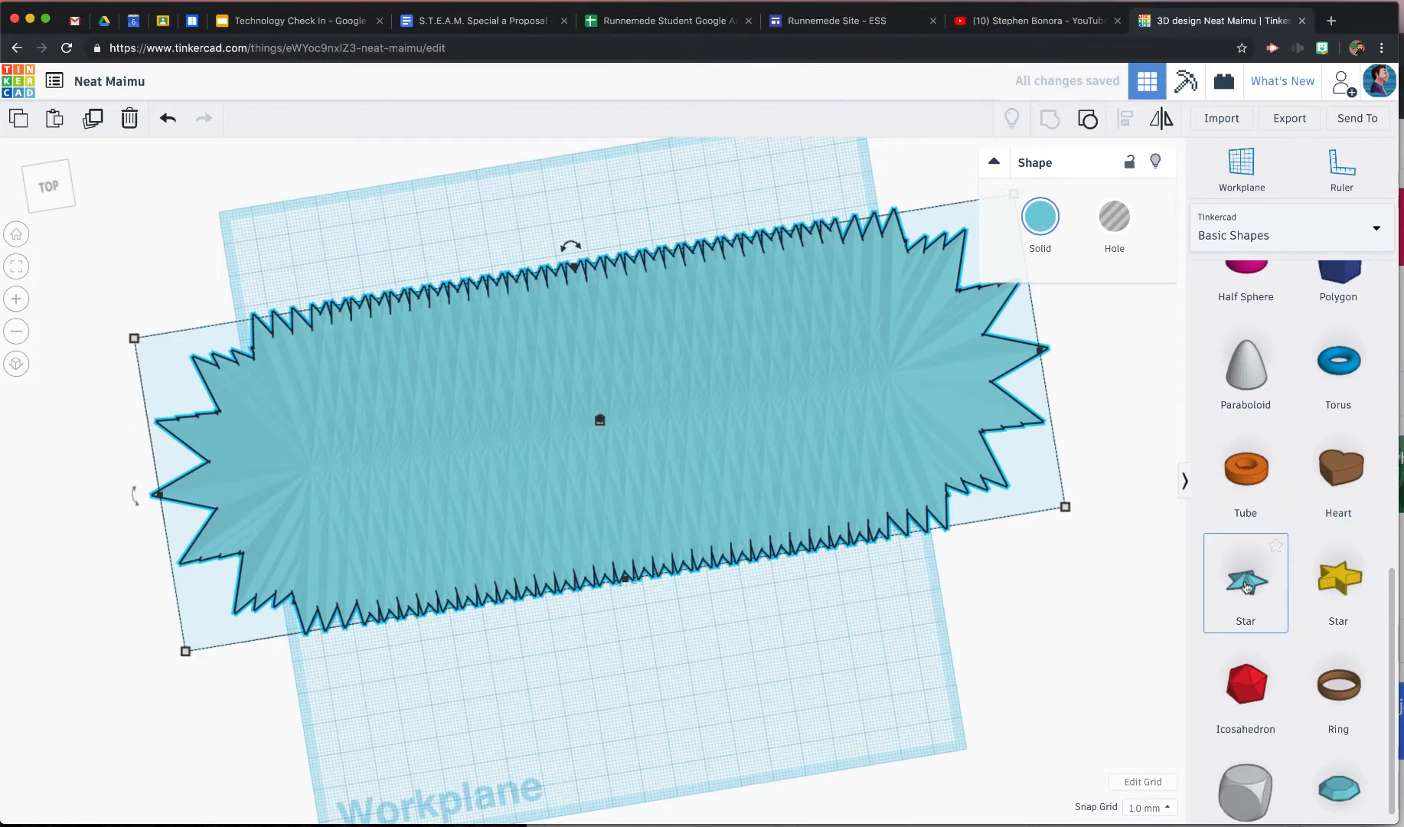
{"action": "scroll", "coordinate": [1244, 490], "scroll_direction": "up", "scroll_amount": 10}
{"action": "left_click_drag", "start_coordinate": [1244, 428], "coordinate": [1091, 430]}
{"action": "left_click_drag", "start_coordinate": [738, 638], "coordinate": [621, 447]}
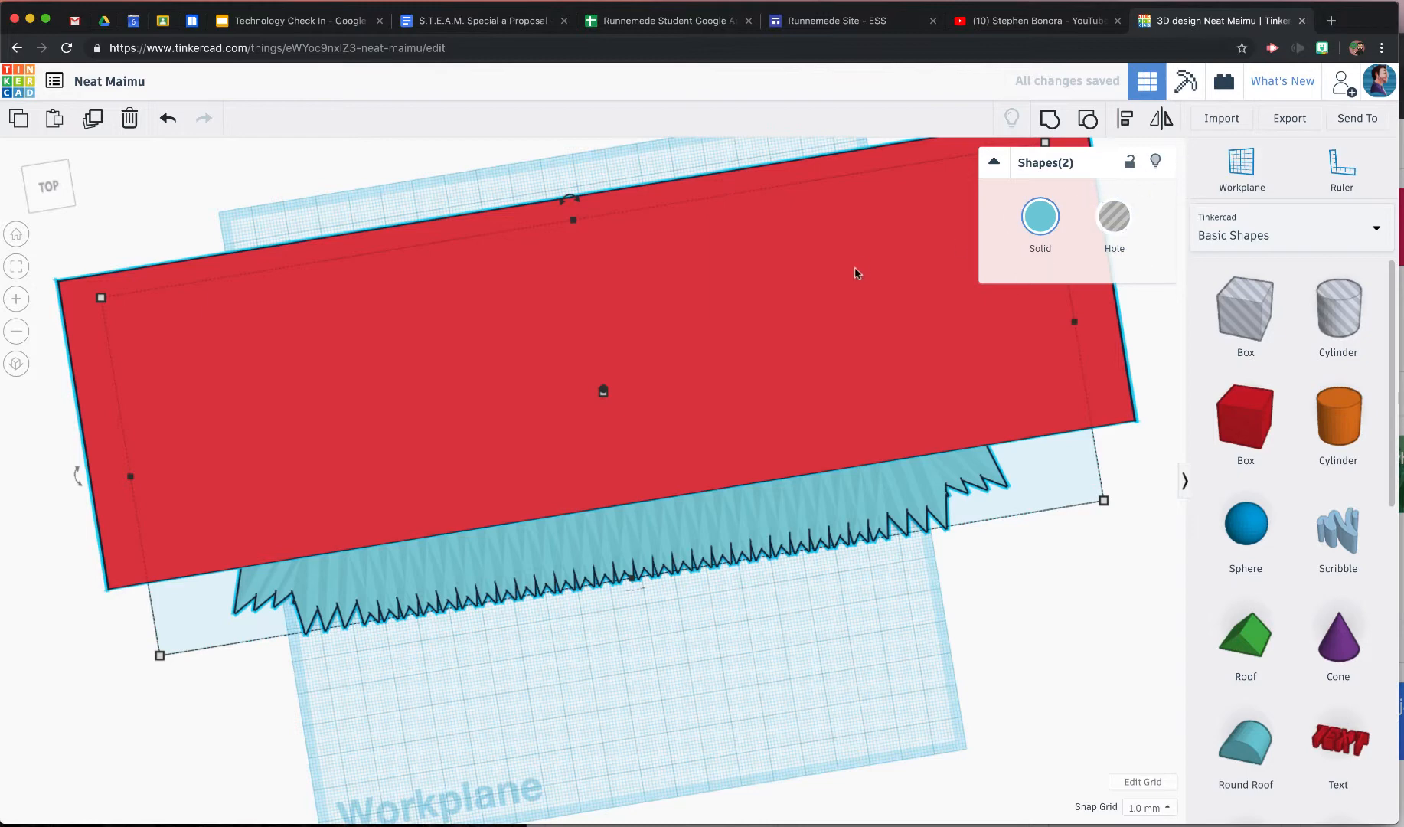
{"action": "left_click", "coordinate": [708, 355]}
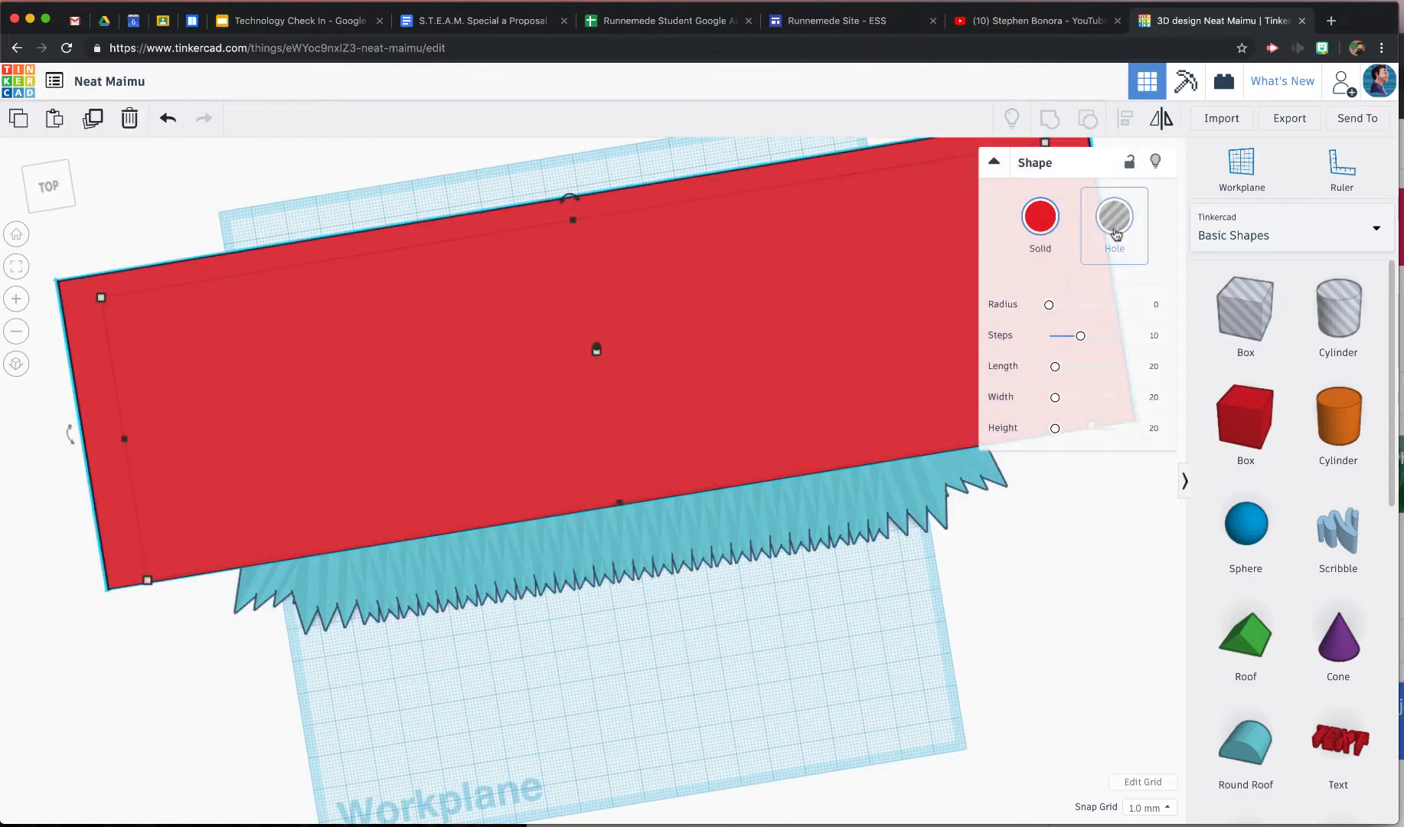
{"action": "left_click", "coordinate": [1115, 216]}
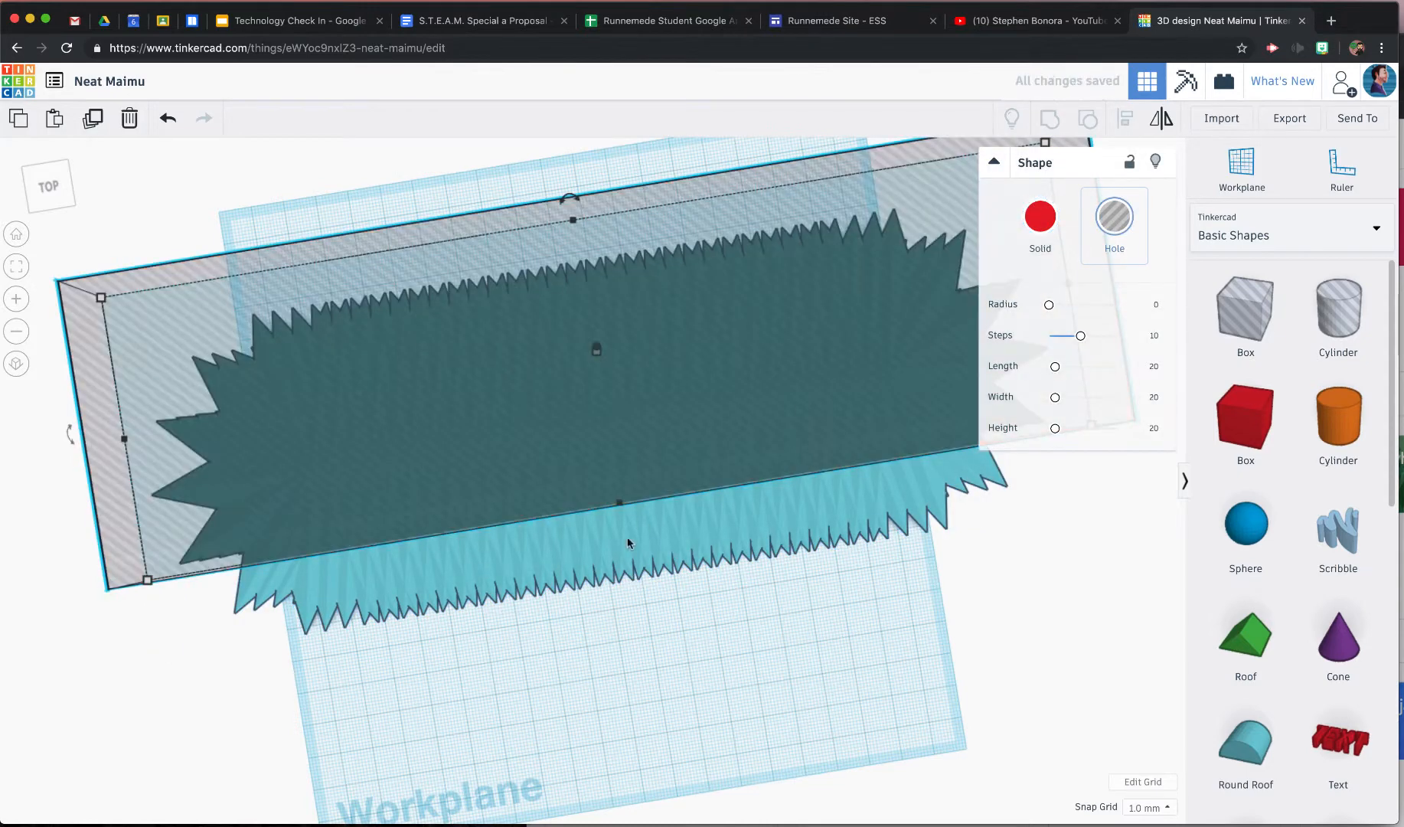
- Group the hole box with the strip to cut away the covered part, and move the remaining toothed blade toward the workplane's middle
{"action": "left_click", "coordinate": [617, 362], "text": "shift"}
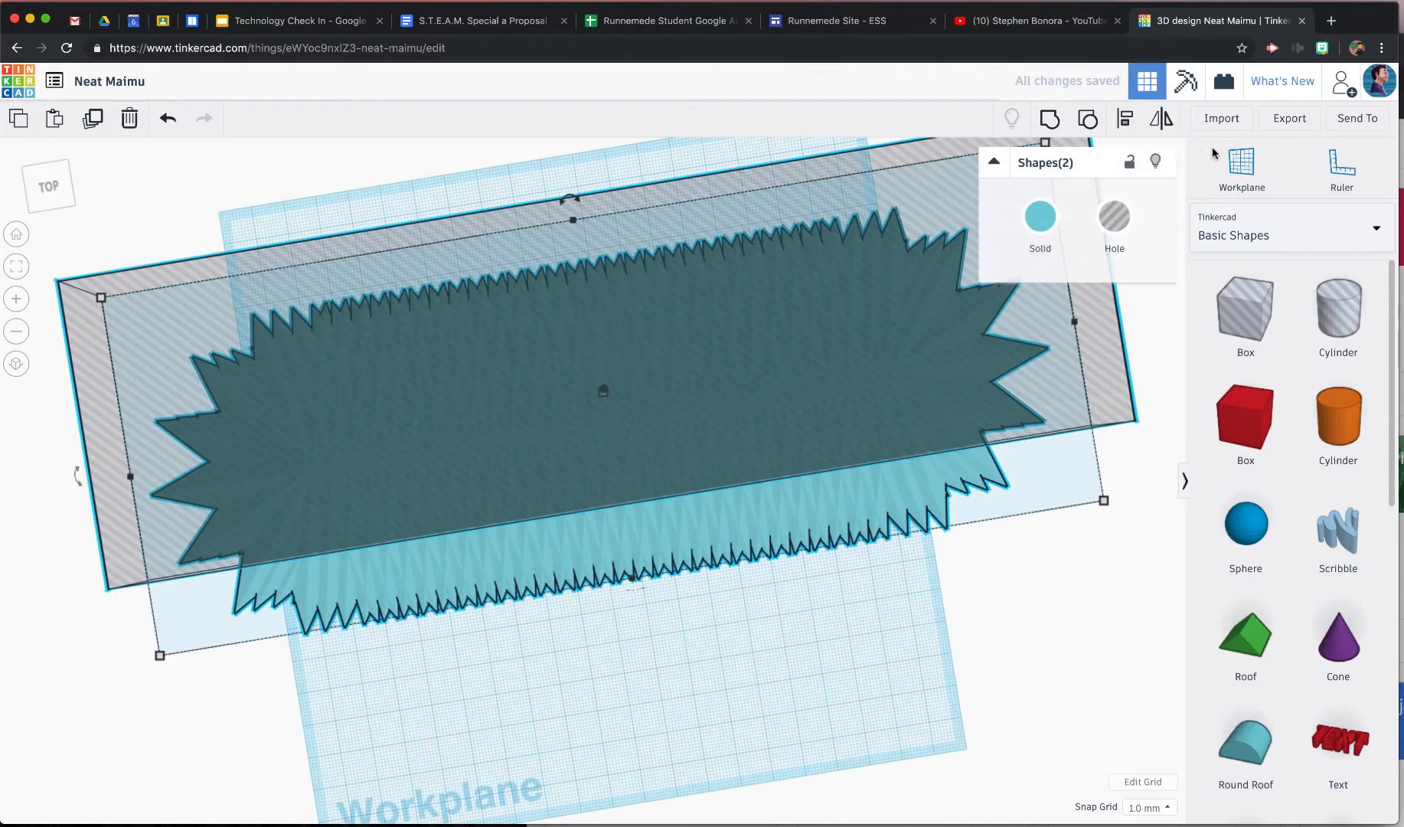
{"action": "left_click", "coordinate": [1049, 118]}
{"action": "left_click_drag", "start_coordinate": [819, 521], "coordinate": [808, 434]}
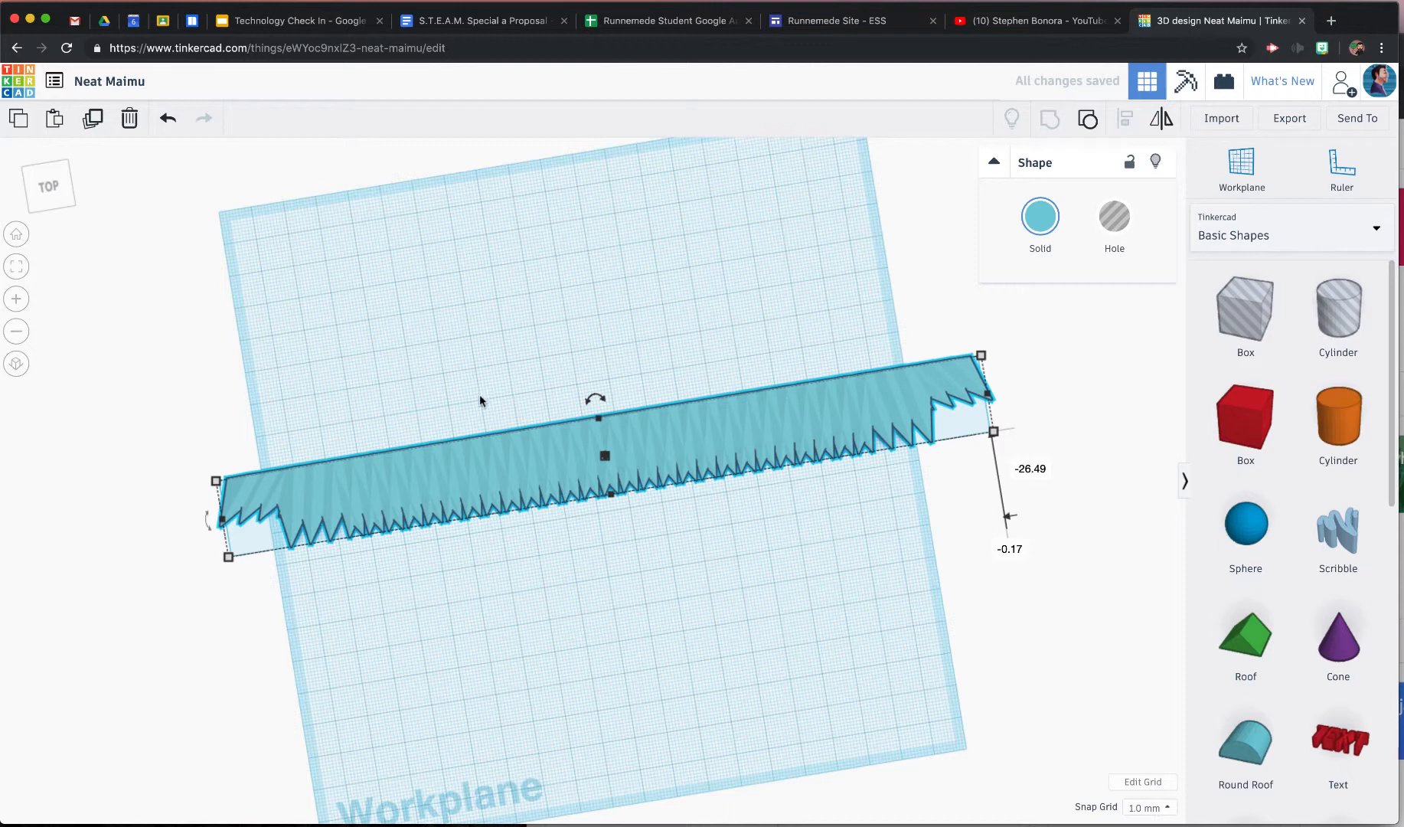
- Place a hole box over the blade's far end and rotate it slightly to form an angled cut across the tip
{"action": "left_click_drag", "start_coordinate": [1250, 360], "coordinate": [953, 375]}
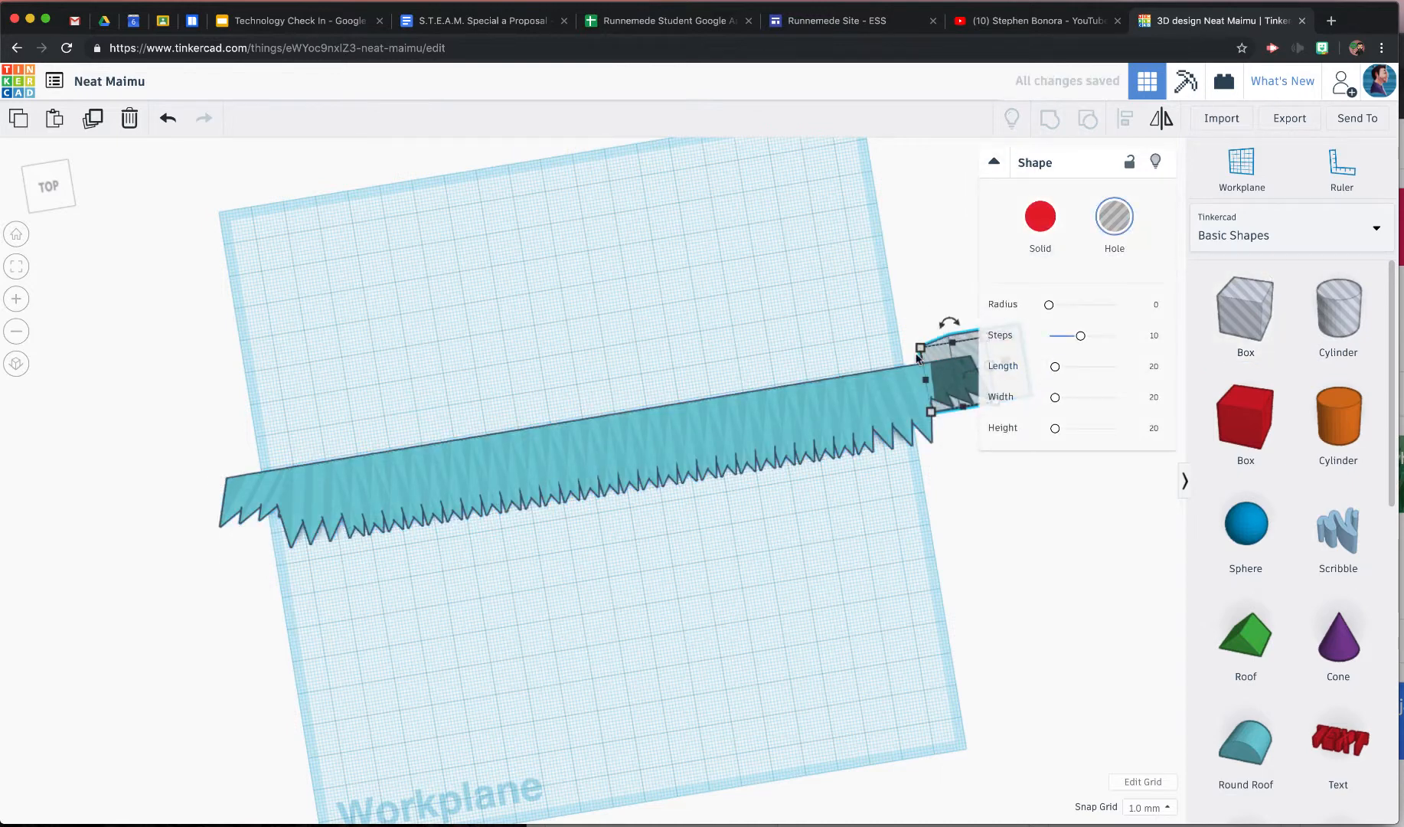
{"action": "left_click_drag", "start_coordinate": [948, 322], "coordinate": [942, 327]}
{"action": "left_click_drag", "start_coordinate": [938, 329], "coordinate": [946, 370]}
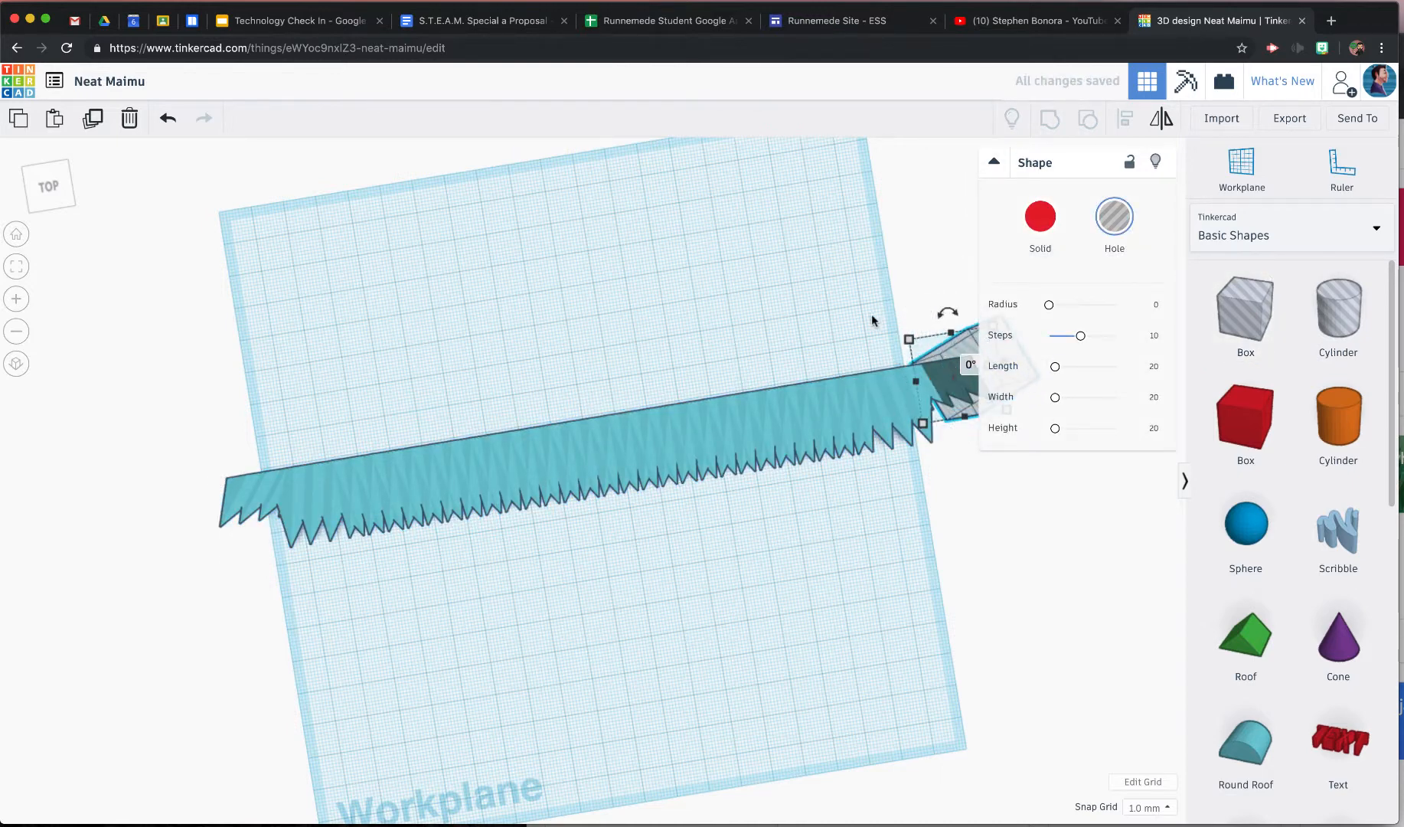
- Try to cut the blade's tip by grouping it with the angled hole box, and undo the grouping
{"action": "left_click_drag", "start_coordinate": [766, 270], "coordinate": [966, 422]}
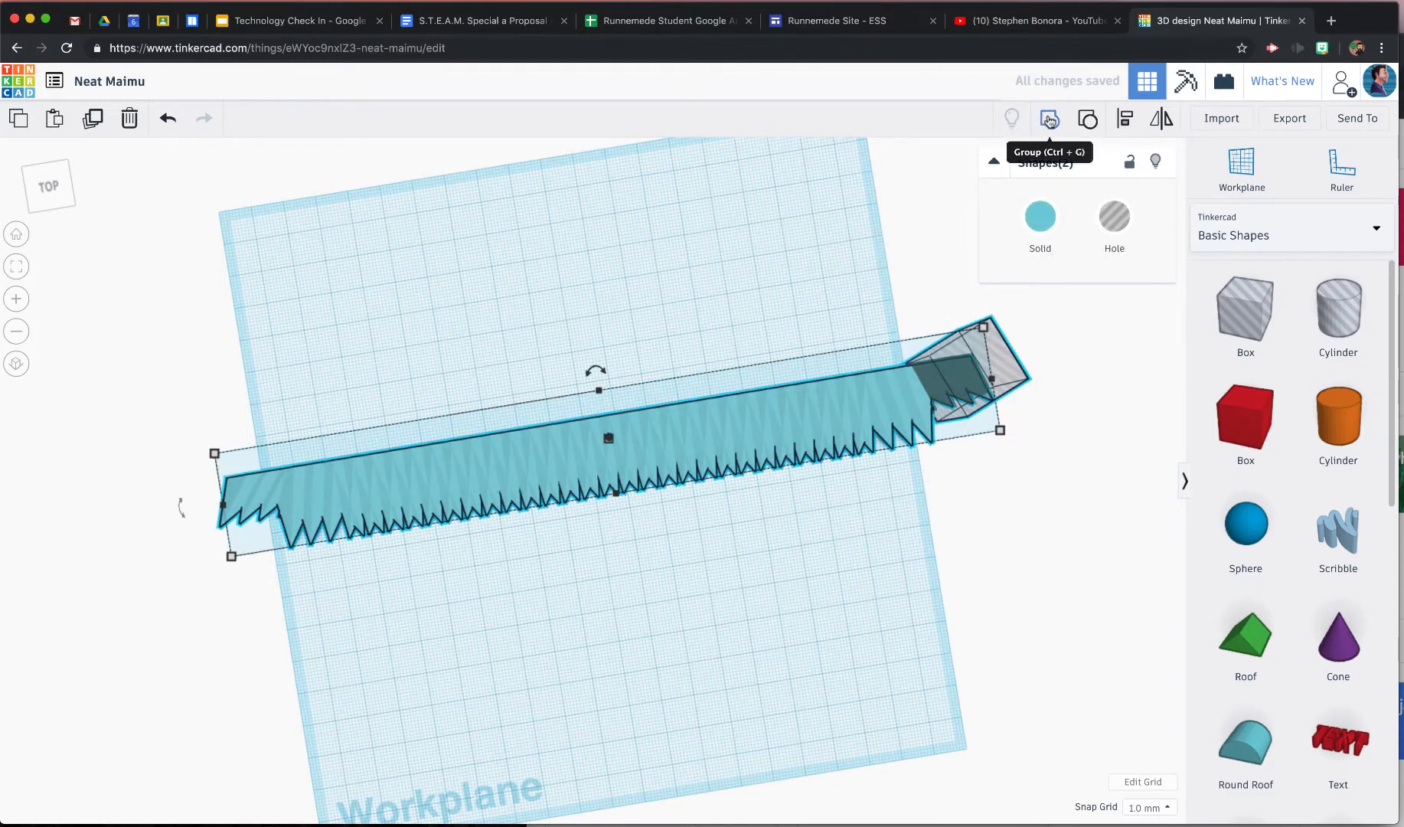
{"action": "left_click", "coordinate": [1087, 119]}
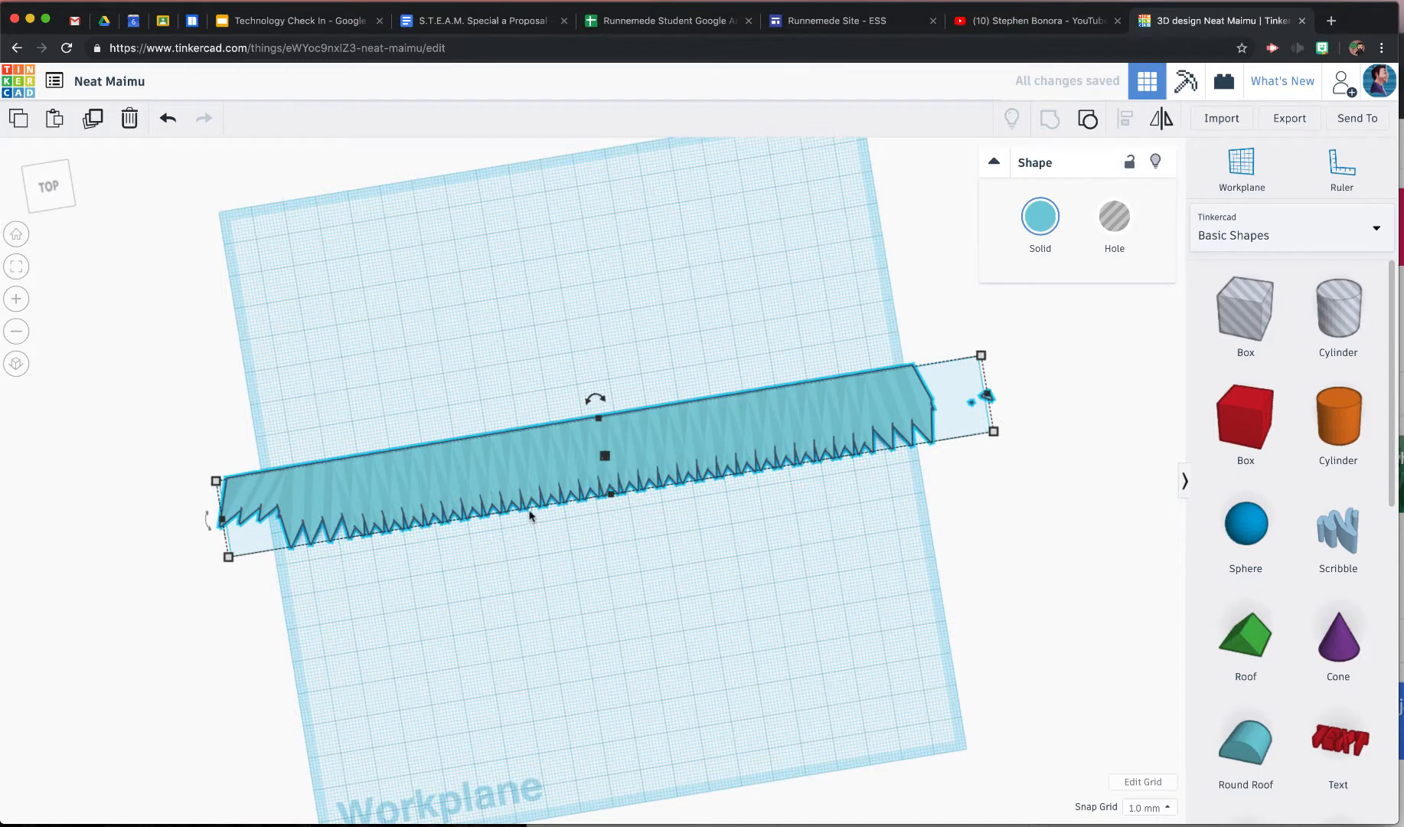
{"action": "key", "text": "ctrl+z"}
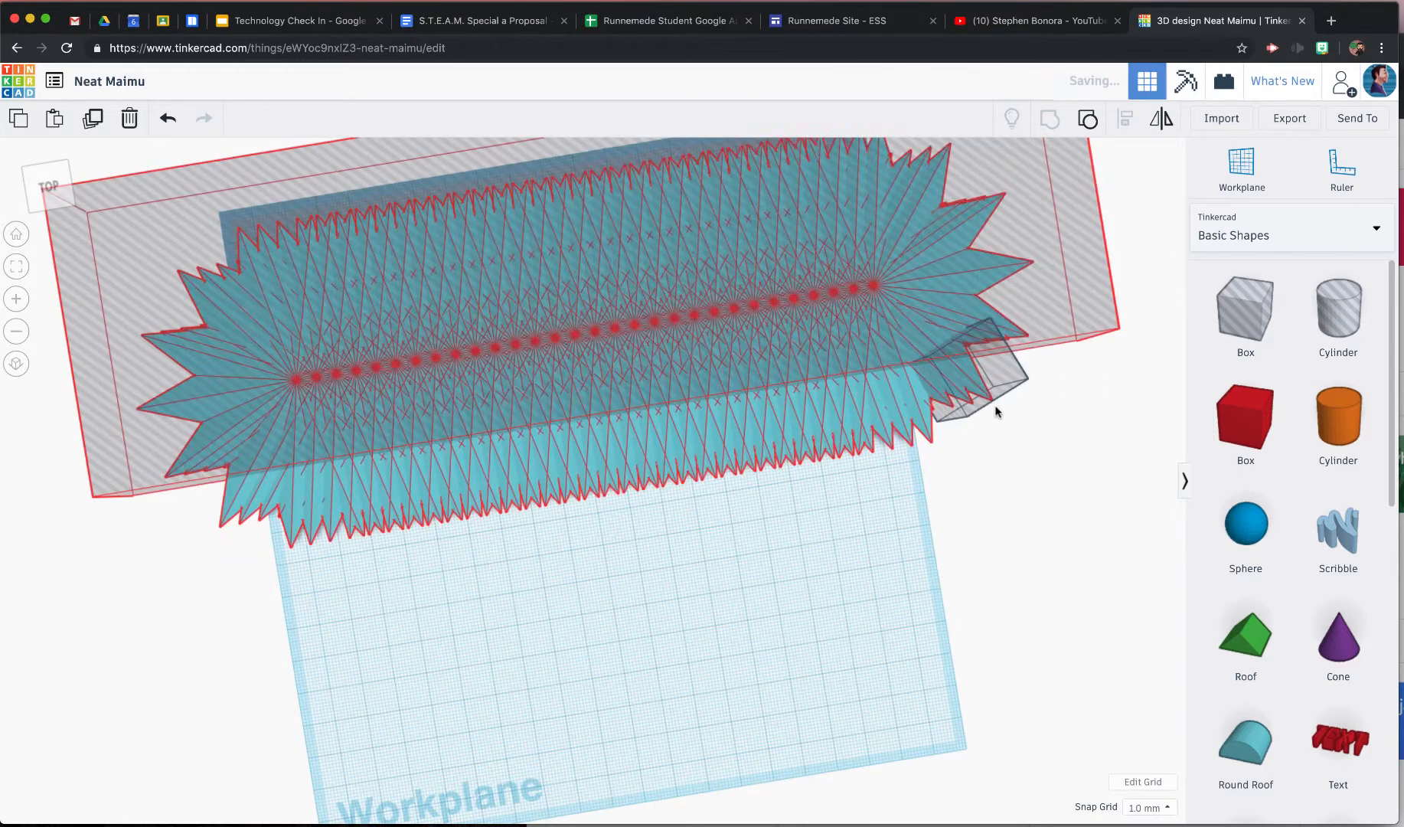
{"action": "key", "text": "ctrl+z"}
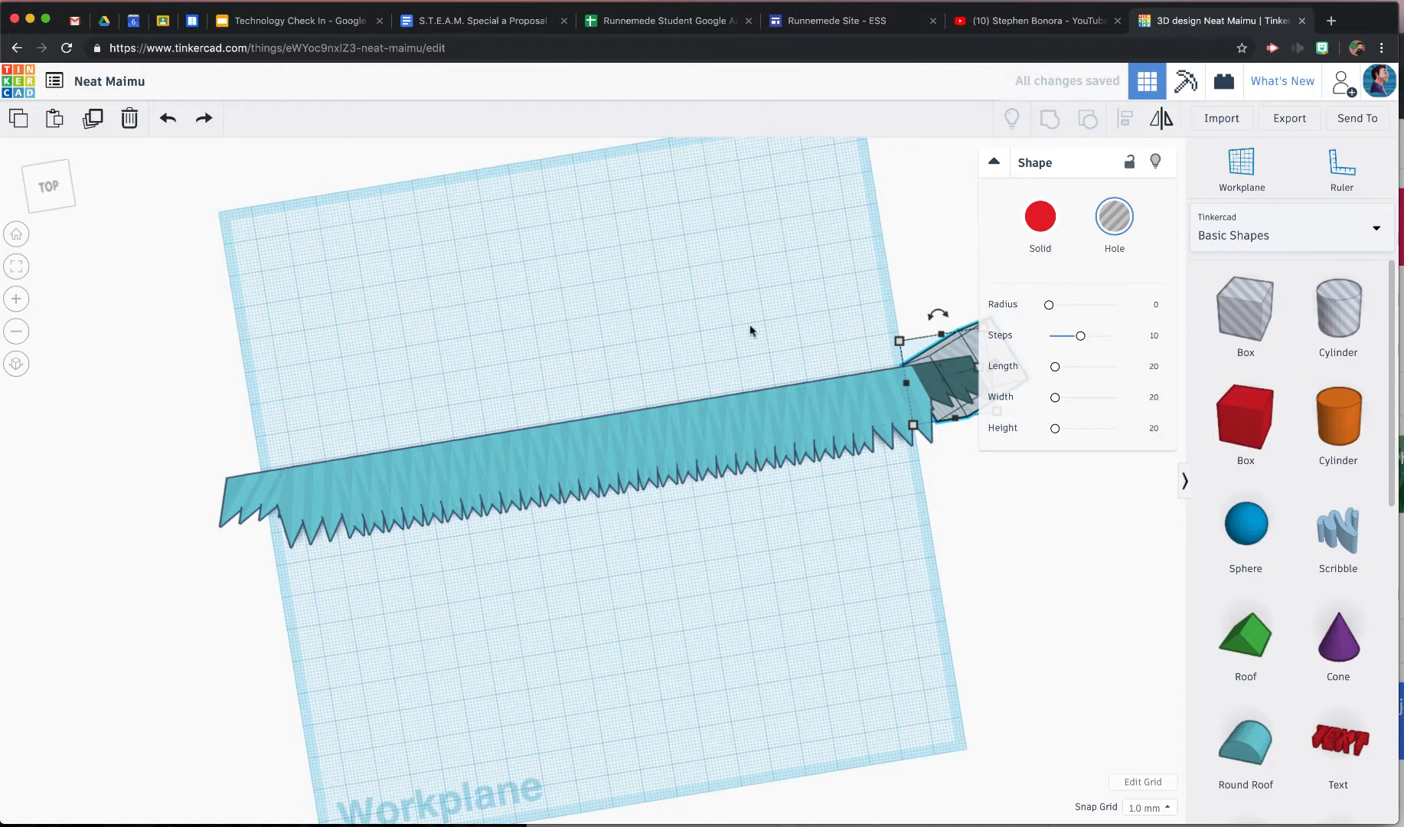
- Enlarge the angled hole box past the end of the blade and group both shapes to cut a slanted tip
{"action": "left_click", "coordinate": [994, 162]}
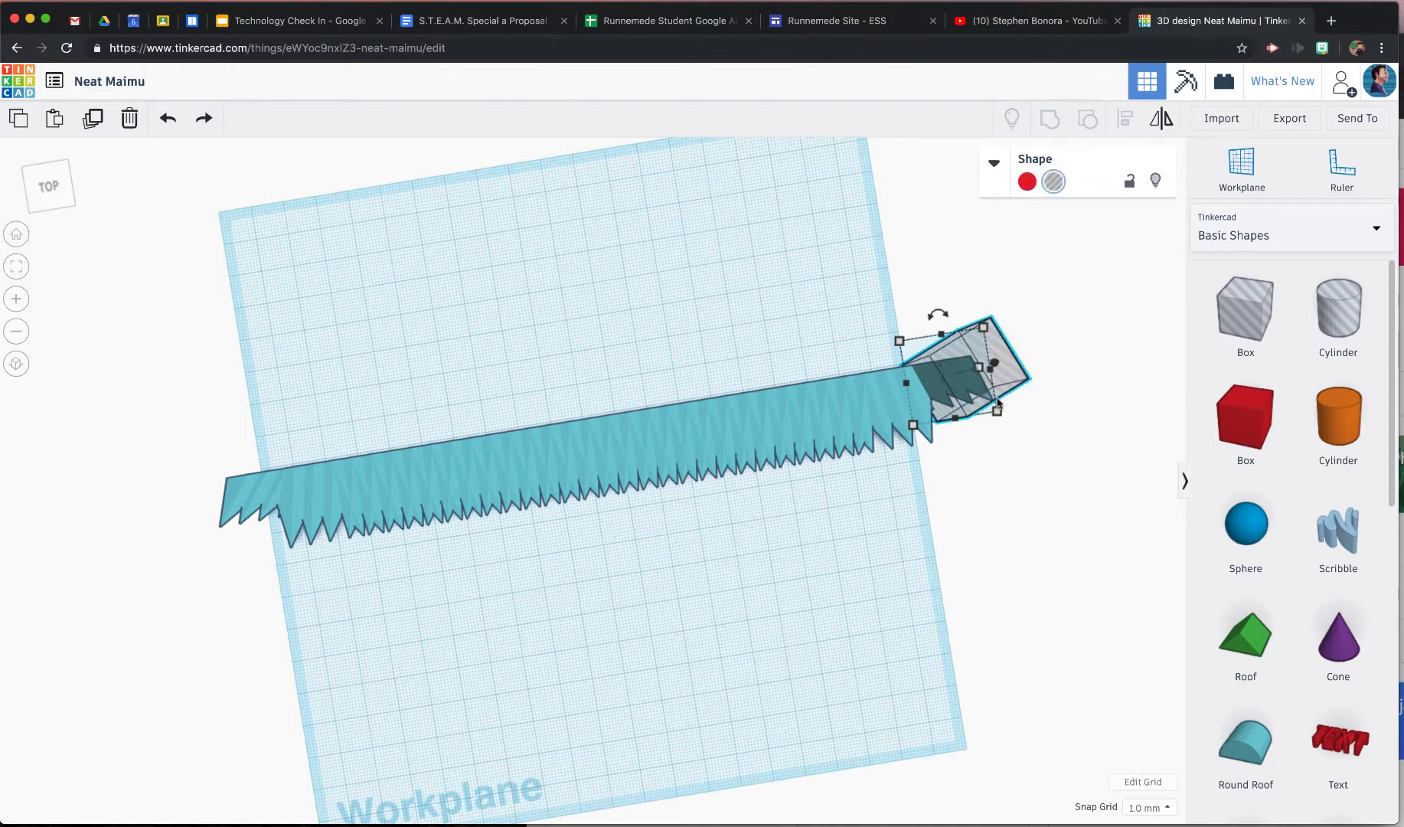
{"action": "mouse_move", "coordinate": [996, 411]}
{"action": "left_mouse_down"}
{"action": "mouse_move", "coordinate": [1080, 408]}
{"action": "mouse_move", "coordinate": [1096, 427]}
{"action": "mouse_move", "coordinate": [1015, 389]}
{"action": "left_mouse_up"}
{"action": "left_click_drag", "start_coordinate": [1046, 525], "coordinate": [882, 330]}
{"action": "left_click", "coordinate": [1049, 118]}
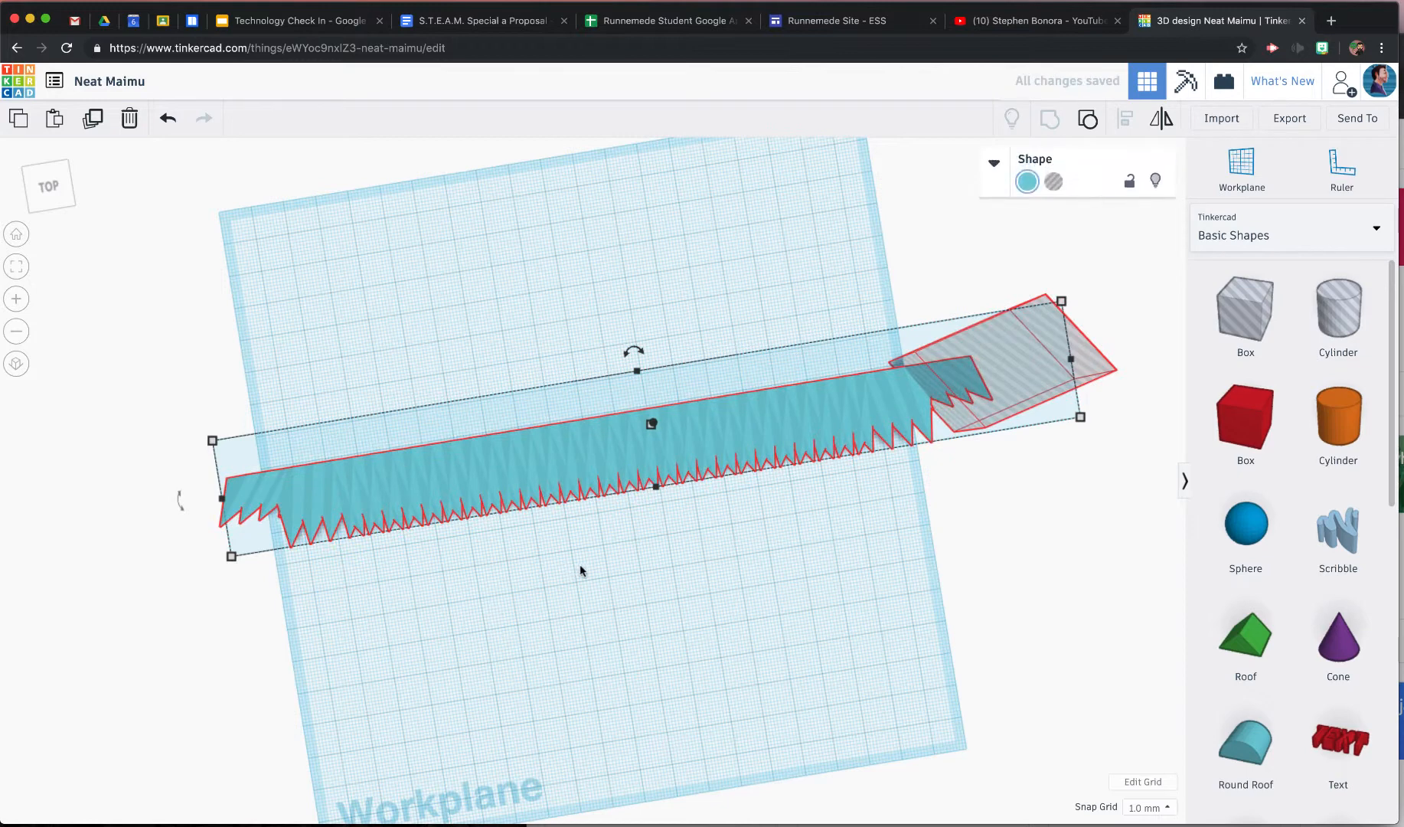
{"action": "left_click", "coordinate": [632, 557]}
- Move the cut blade about 63 mm lengthwise toward its tip to make room for a handle
{"action": "left_click_drag", "start_coordinate": [376, 493], "coordinate": [586, 468]}
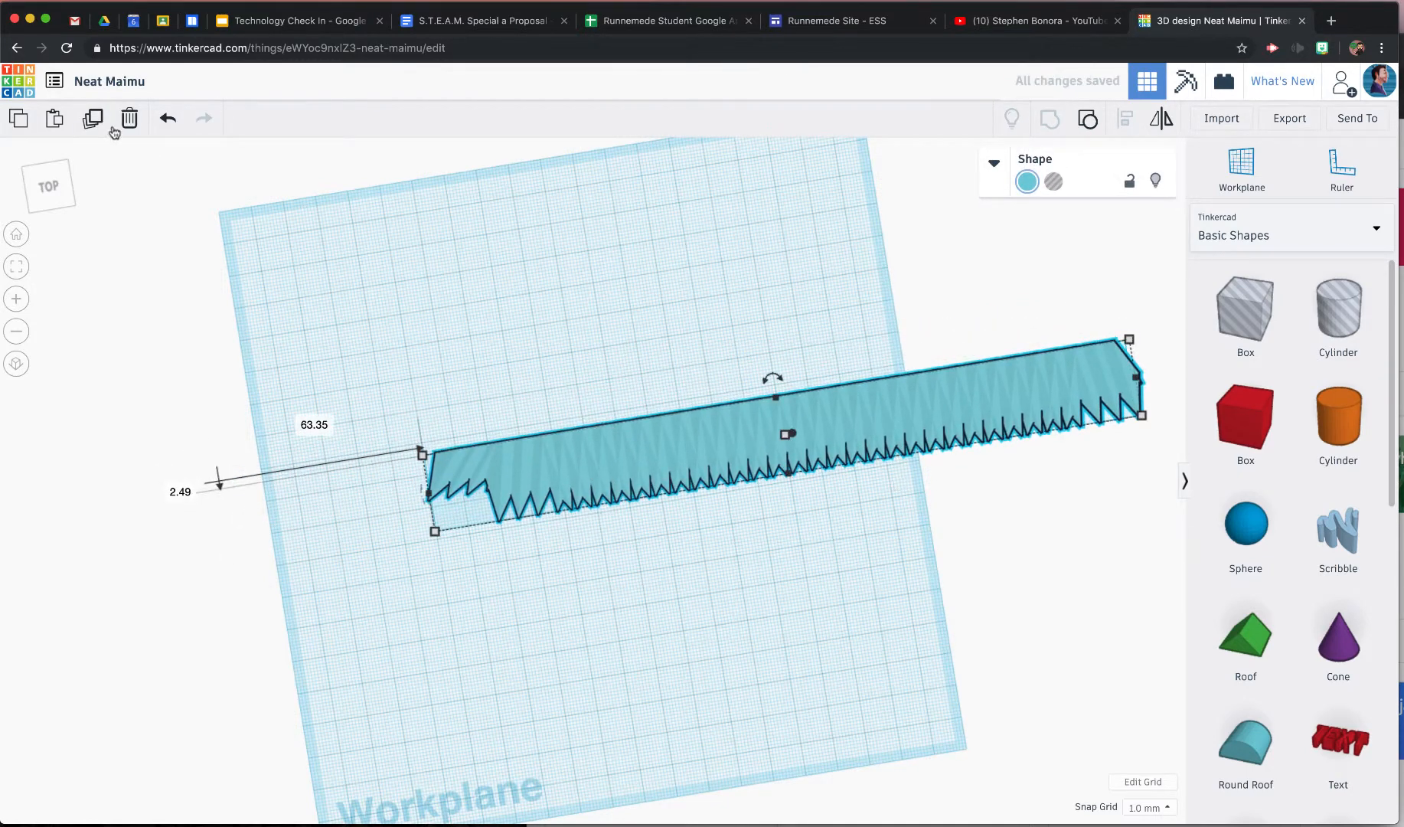
{"action": "left_click", "coordinate": [80, 175]}
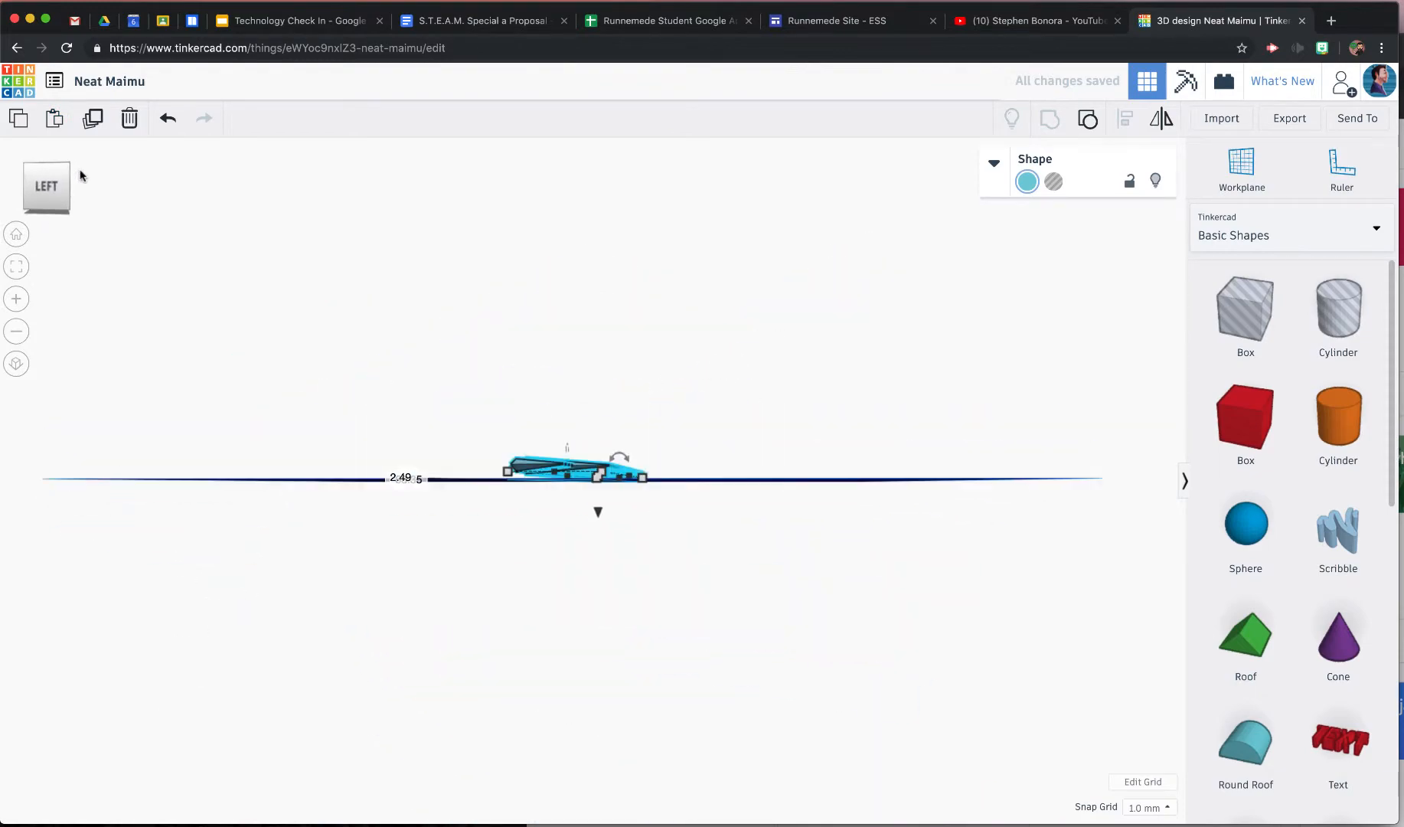
{"action": "left_click", "coordinate": [65, 188]}
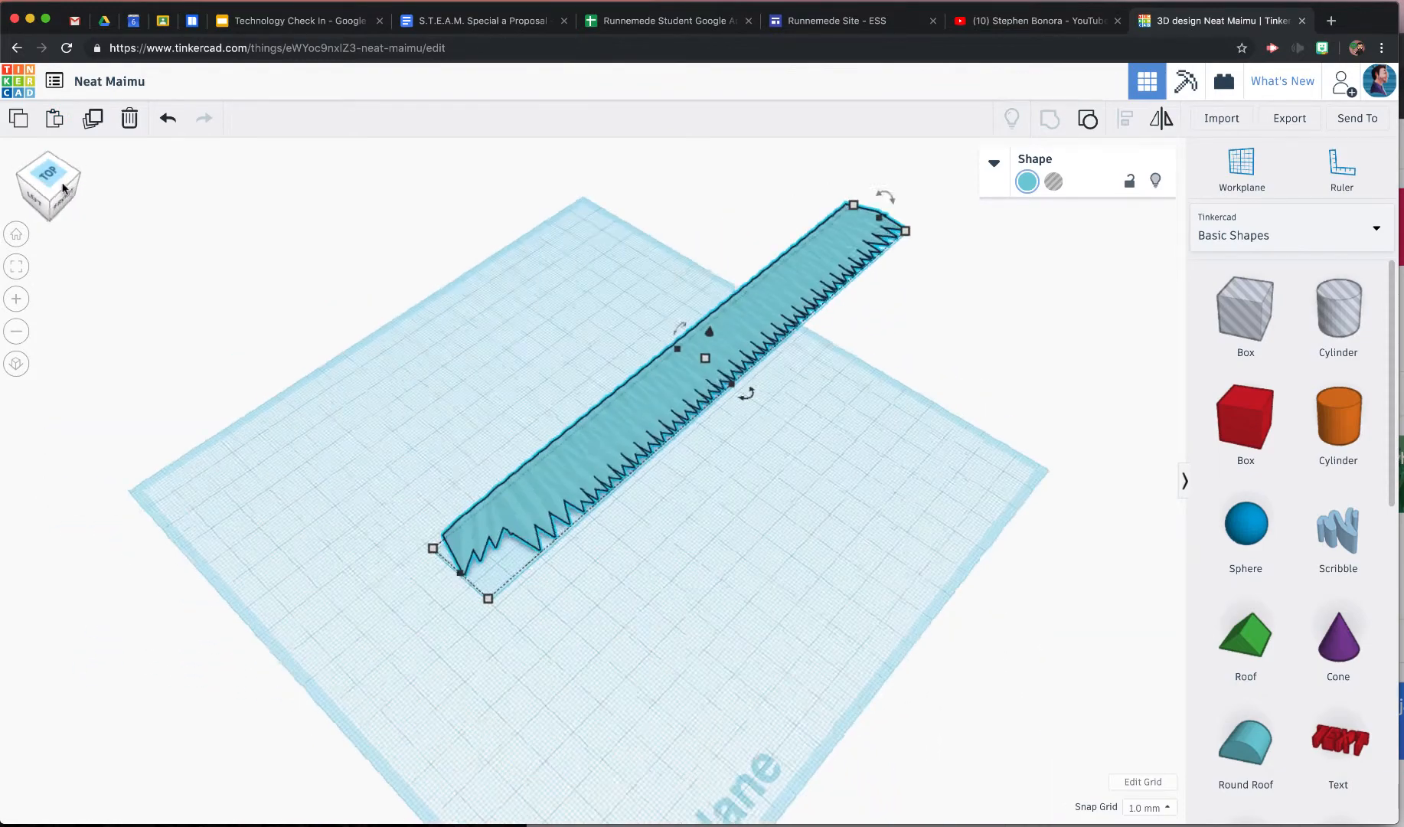
{"action": "left_click", "coordinate": [46, 190]}
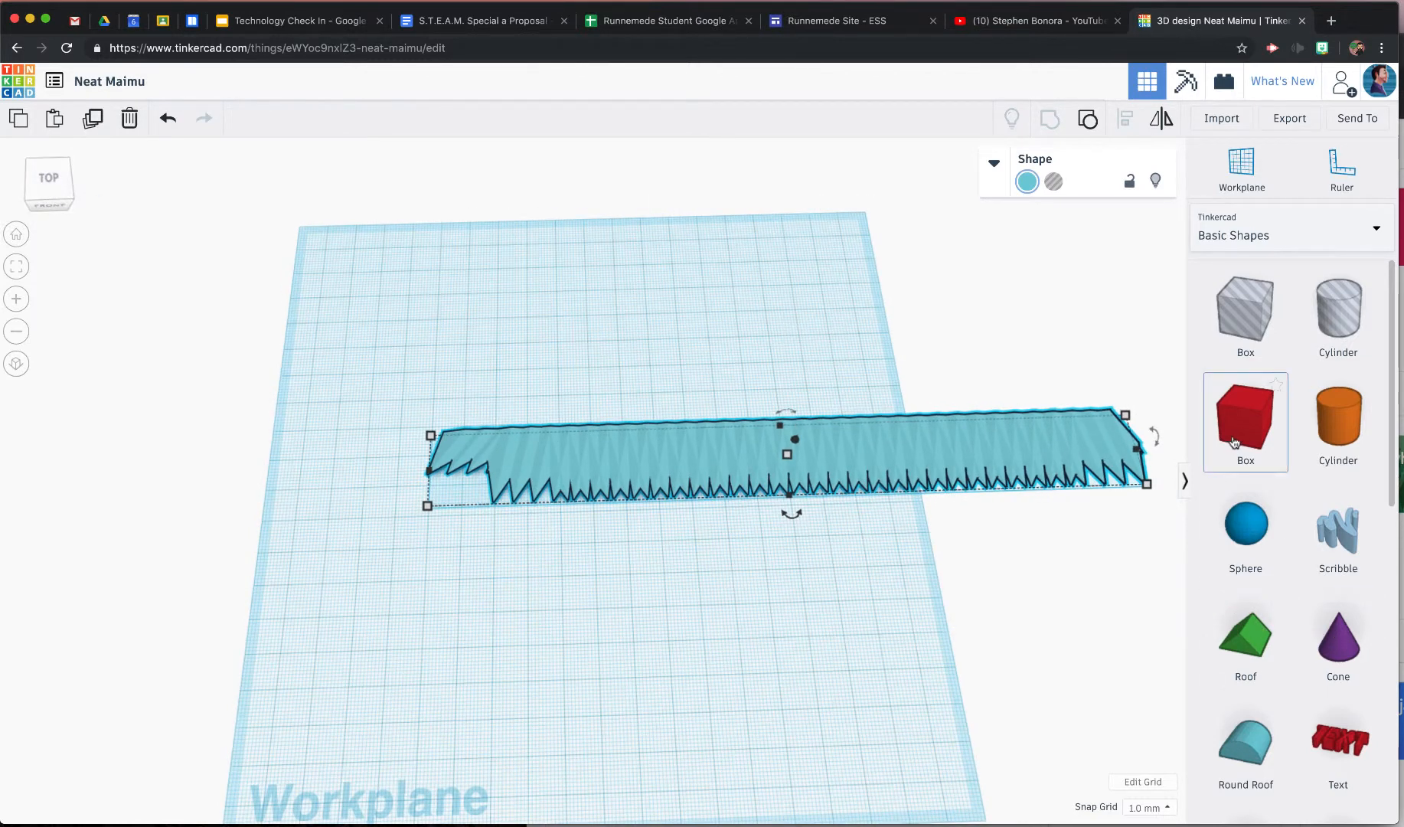
- Add a cylinder at the blade's blunt end, lay it on its side with a -90° rotation, and set its length to 60 mm
{"action": "left_click_drag", "start_coordinate": [1344, 421], "coordinate": [399, 421]}
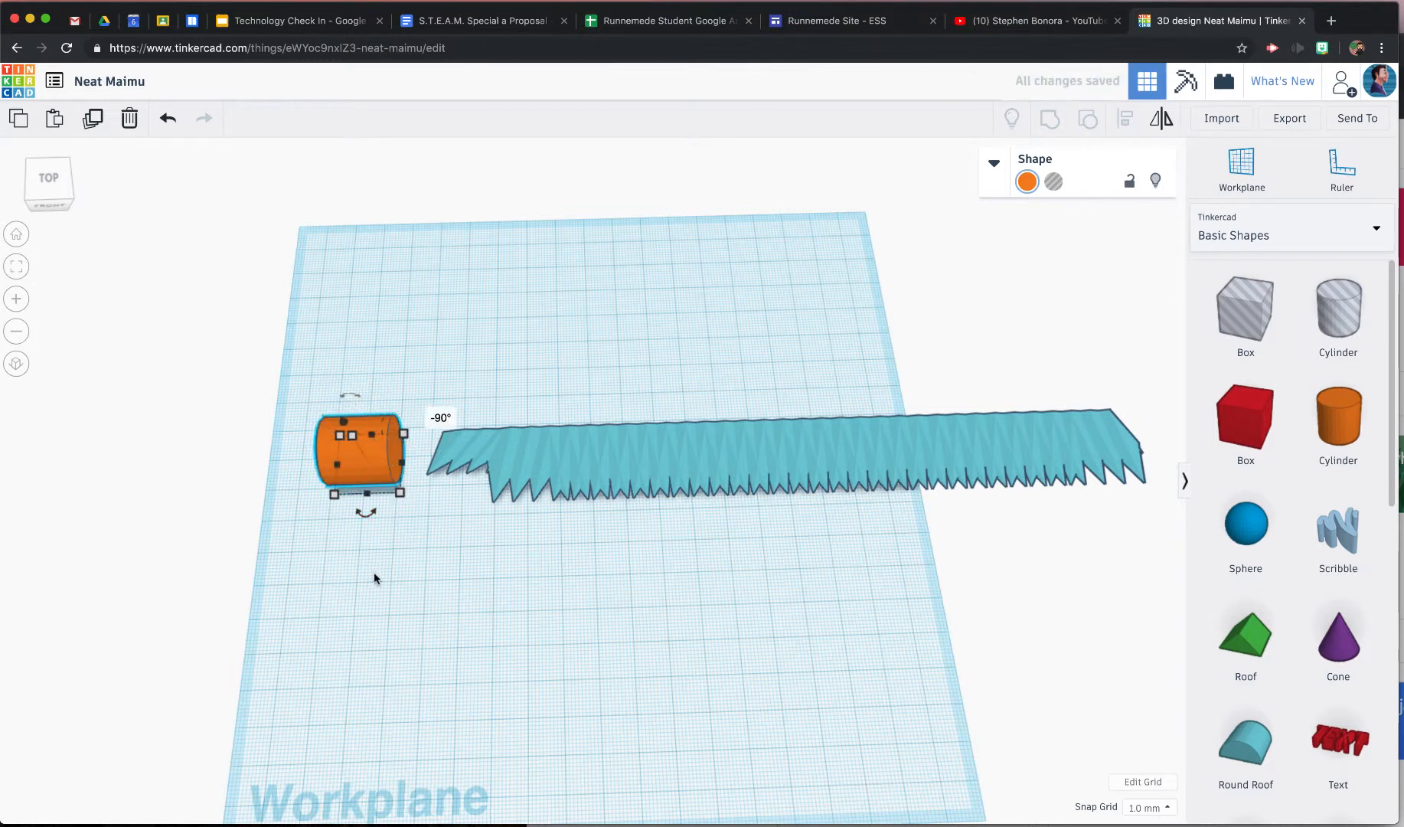
{"action": "left_click", "coordinate": [352, 564]}
{"action": "type", "text": "6"}
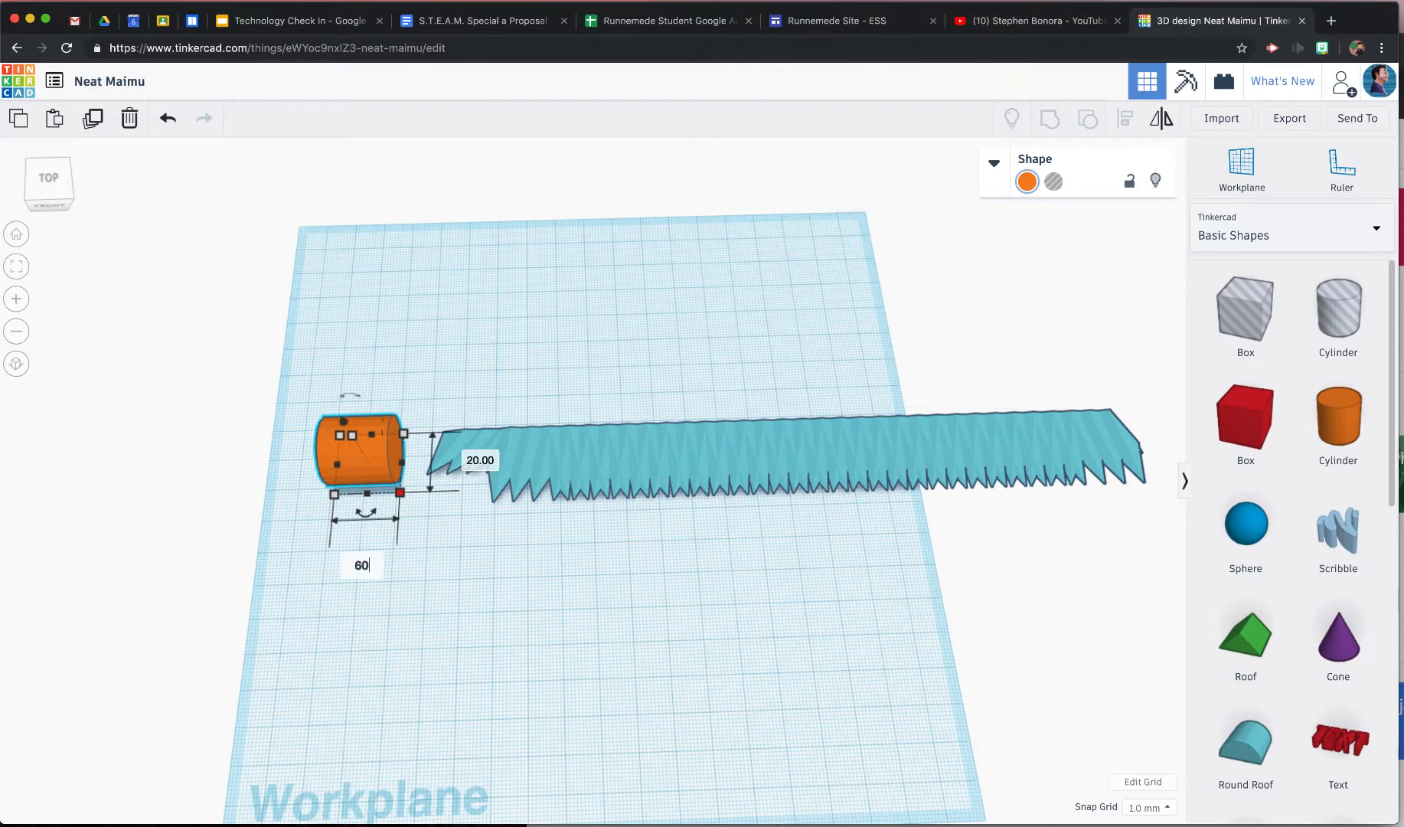
{"action": "type", "text": "0"}
{"action": "key", "text": "Return"}
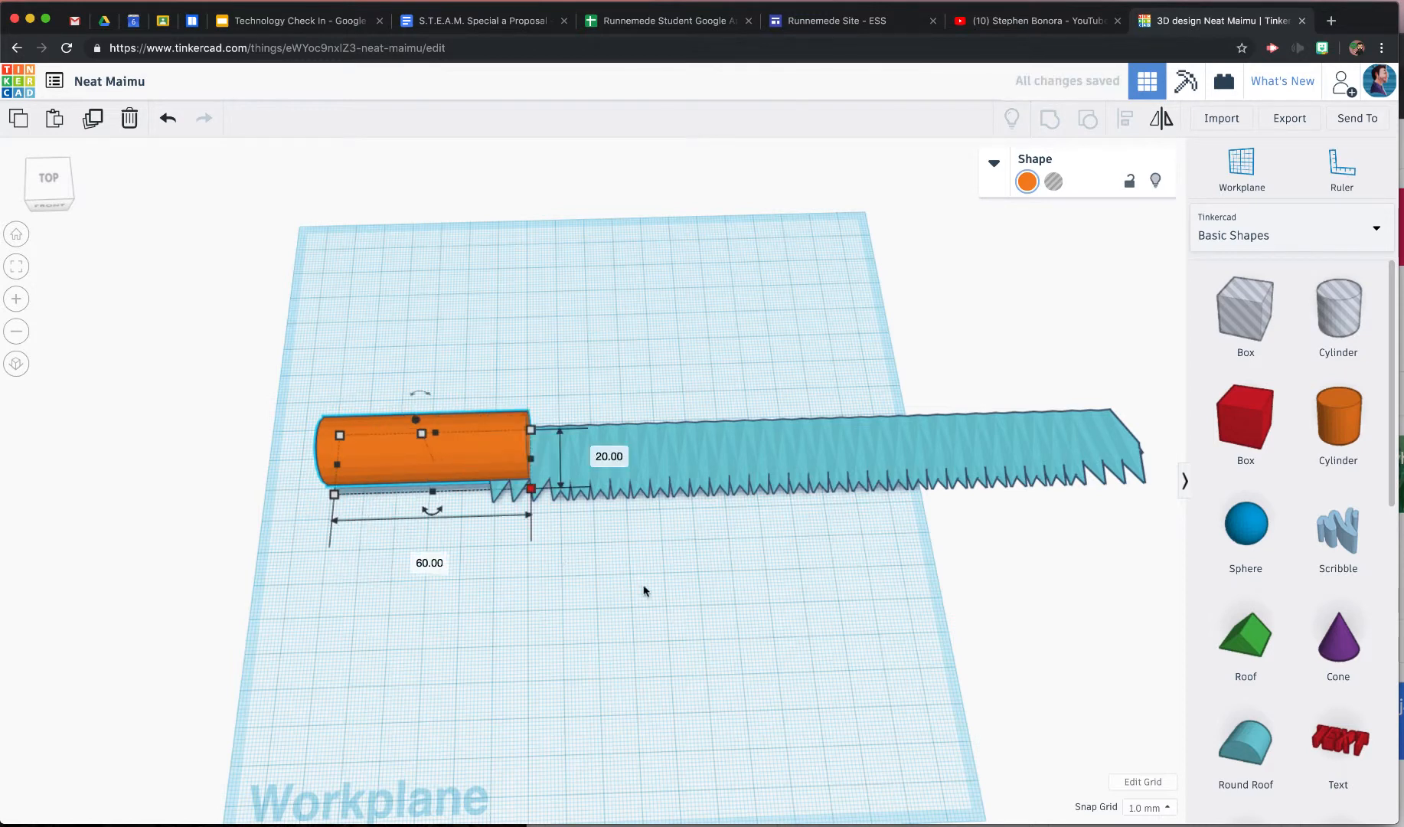
- Select the blade and the cylinder handle and align them at the middle of their heights
{"action": "left_click", "coordinate": [654, 475]}
{"action": "left_click_drag", "start_coordinate": [673, 591], "coordinate": [408, 373]}
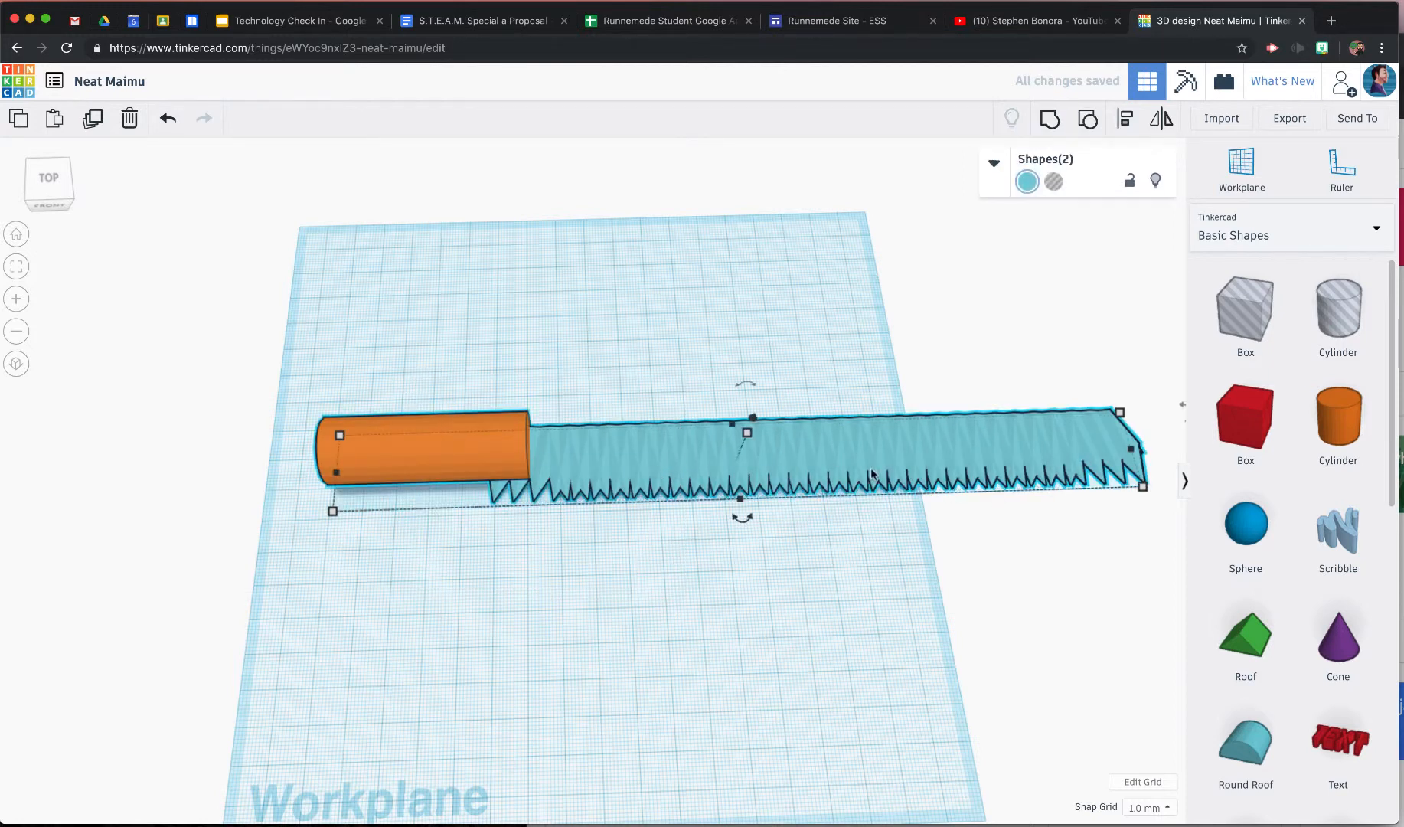
{"action": "left_click", "coordinate": [1129, 121]}
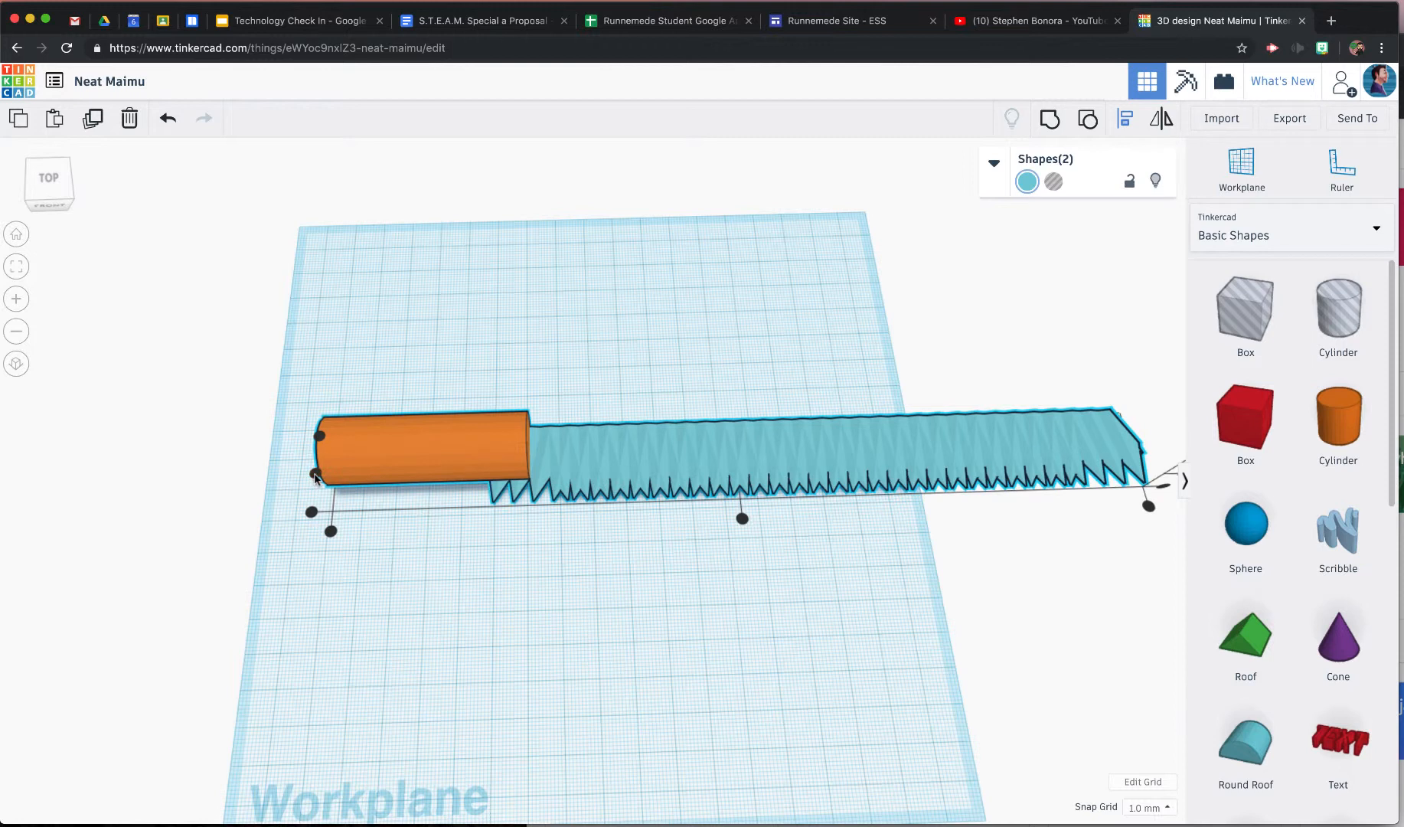
{"action": "scroll", "coordinate": [392, 304], "scroll_direction": "down", "scroll_amount": 1}
{"action": "scroll", "coordinate": [392, 305], "scroll_direction": "down", "scroll_amount": 5}
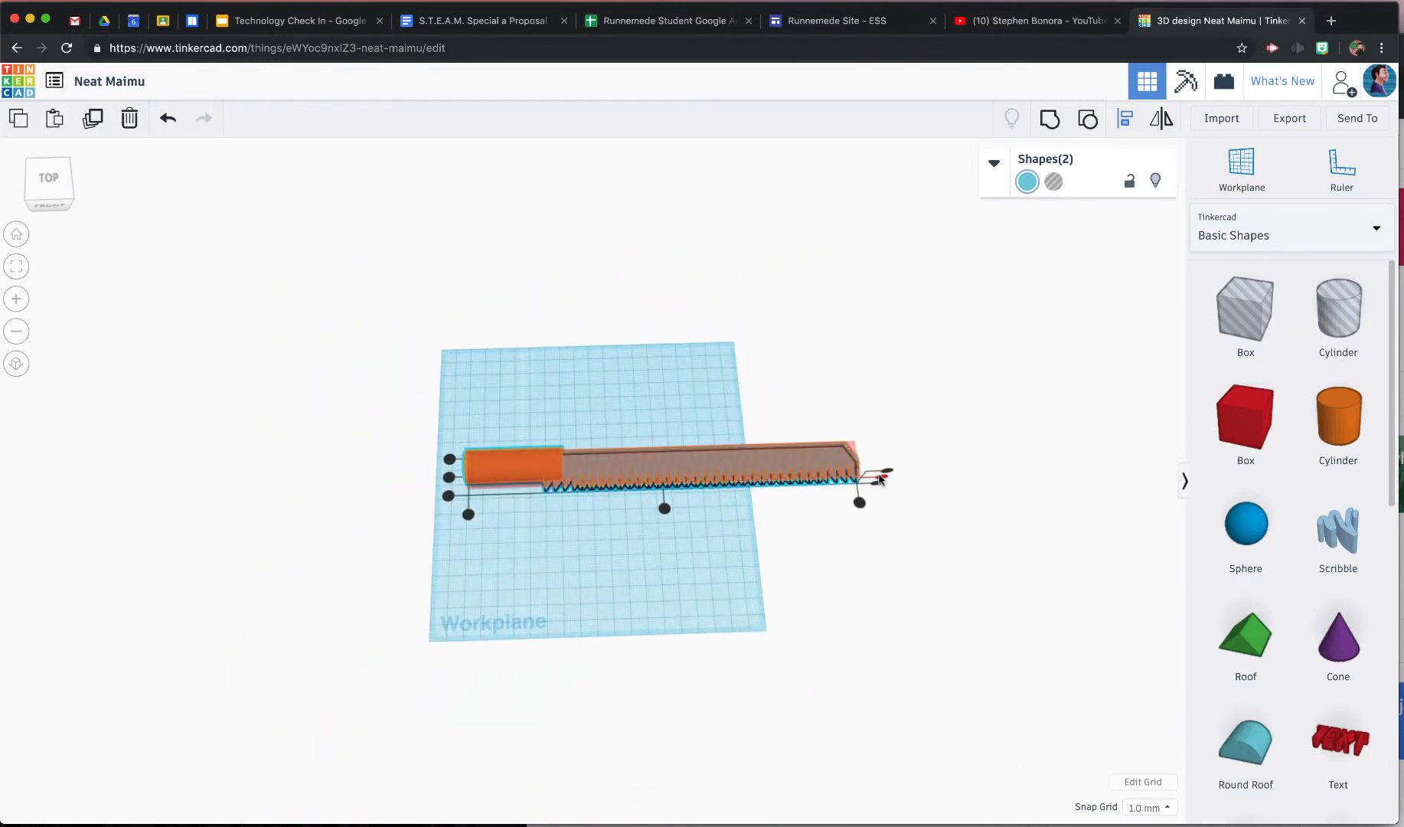
{"action": "left_click", "coordinate": [884, 478]}
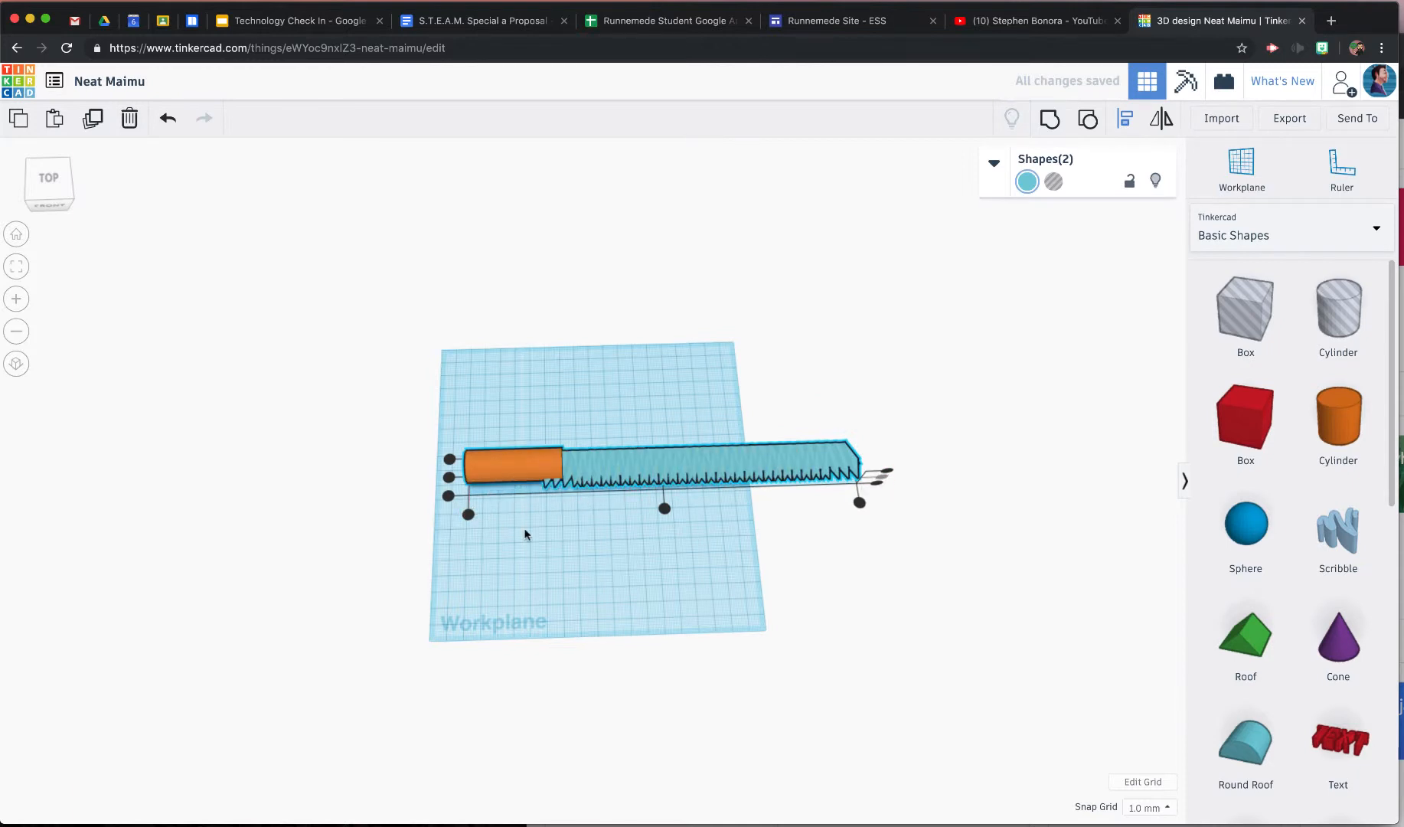
{"action": "left_click", "coordinate": [484, 389]}
- Set the cylinder handle's length to 100 mm, extending it away from the blade
{"action": "mouse_move", "coordinate": [58, 208]}
{"action": "left_mouse_down"}
{"action": "mouse_move", "coordinate": [83, 192]}
{"action": "mouse_move", "coordinate": [59, 205]}
{"action": "mouse_move", "coordinate": [69, 221]}
{"action": "mouse_move", "coordinate": [70, 208]}
{"action": "left_mouse_up"}
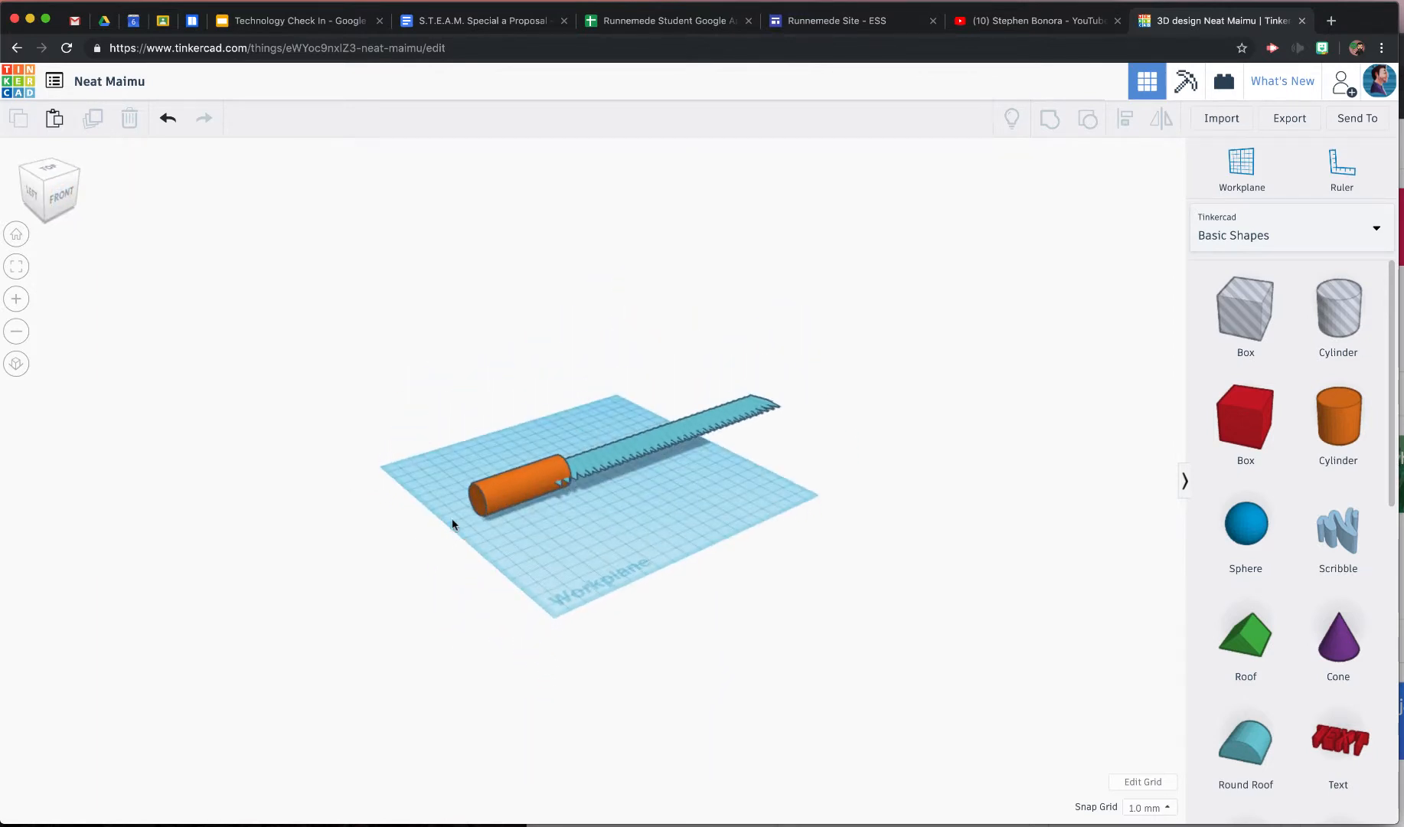
{"action": "left_click", "coordinate": [499, 481]}
{"action": "left_click", "coordinate": [487, 522]}
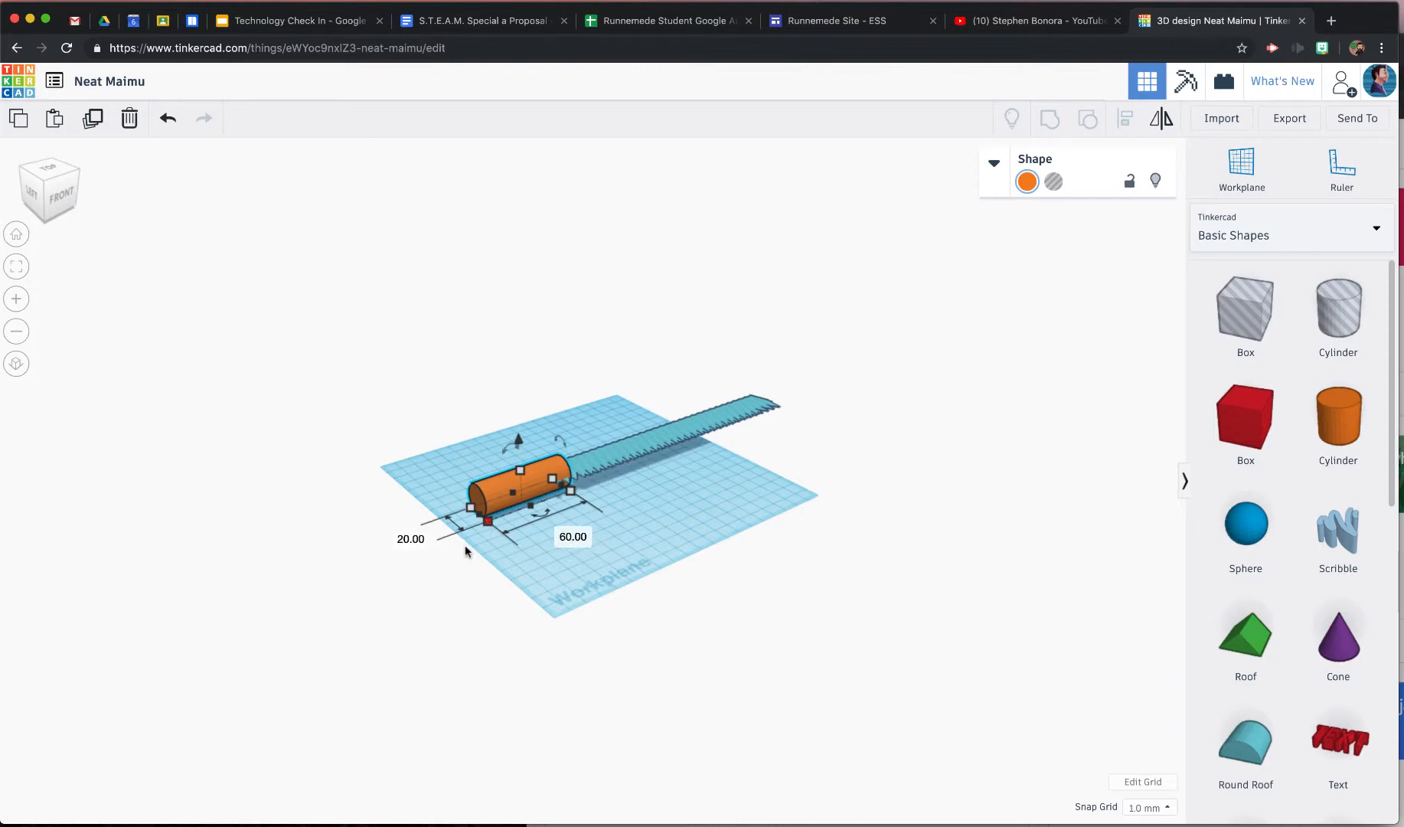
{"action": "left_click", "coordinate": [585, 539]}
{"action": "type", "text": "100"}
{"action": "key", "text": "Return"}
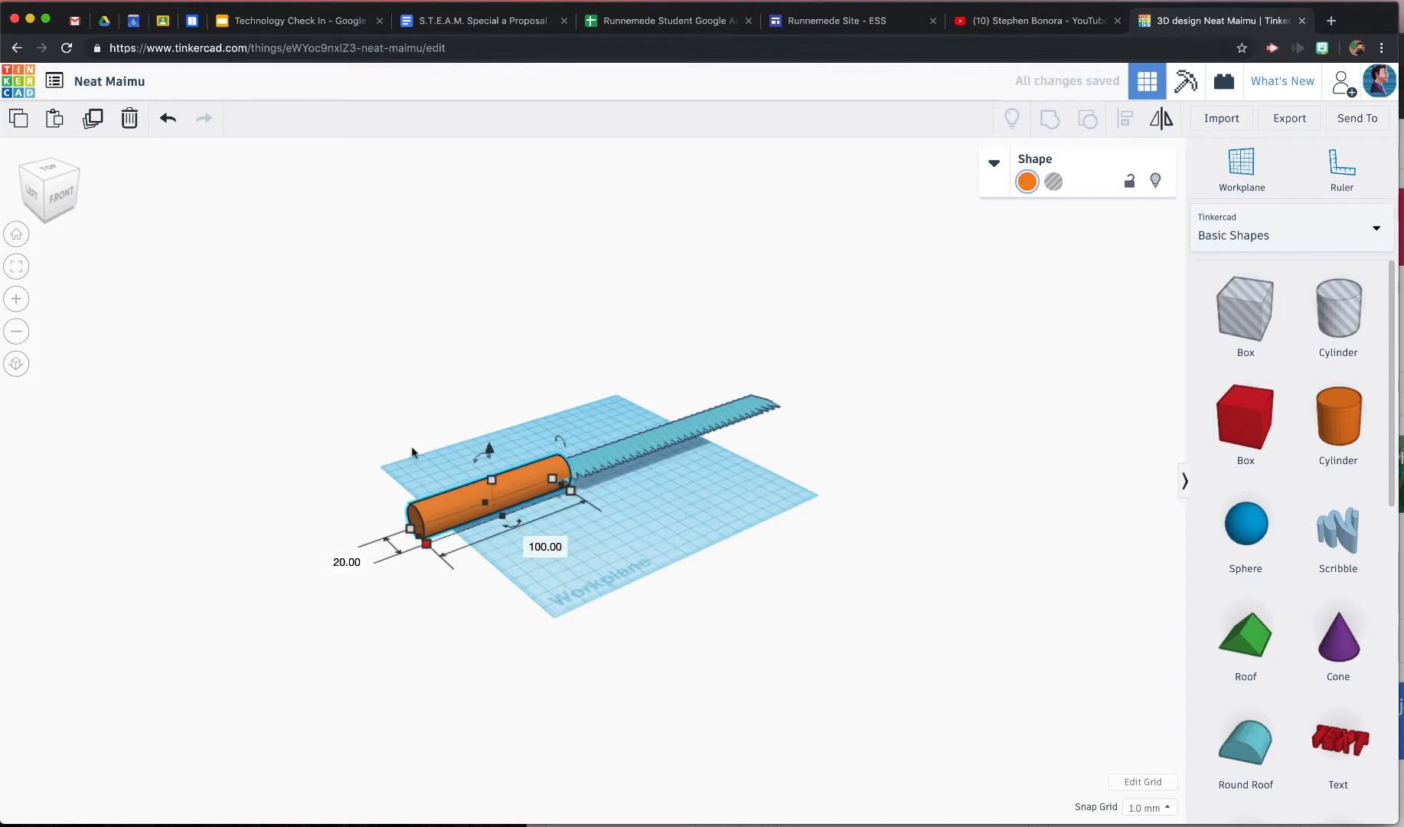
- Set the cylinder handle's length to 70 mm, keeping its blade-side end in place
{"action": "left_click_drag", "start_coordinate": [55, 169], "coordinate": [44, 182]}
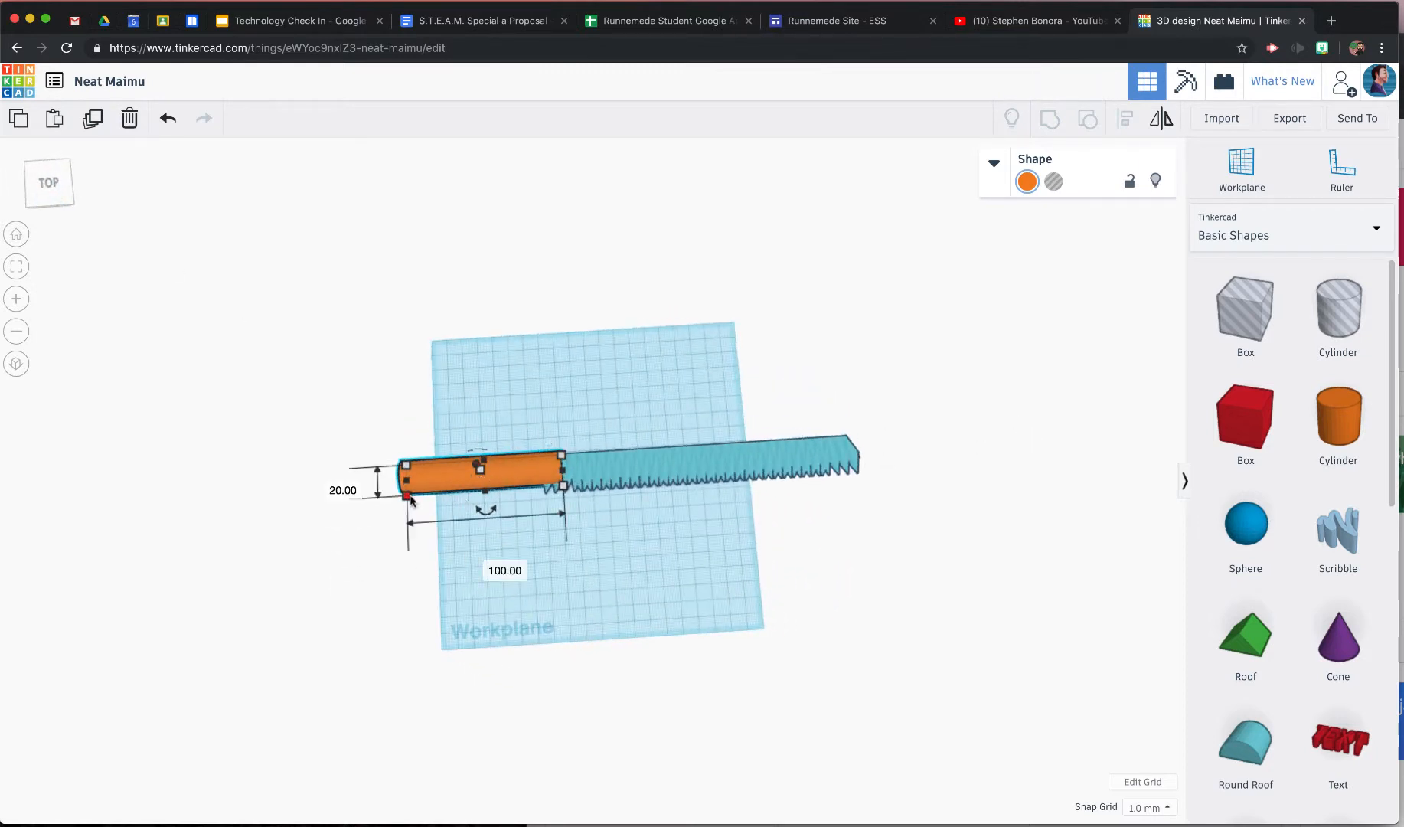
{"action": "left_click", "coordinate": [499, 566]}
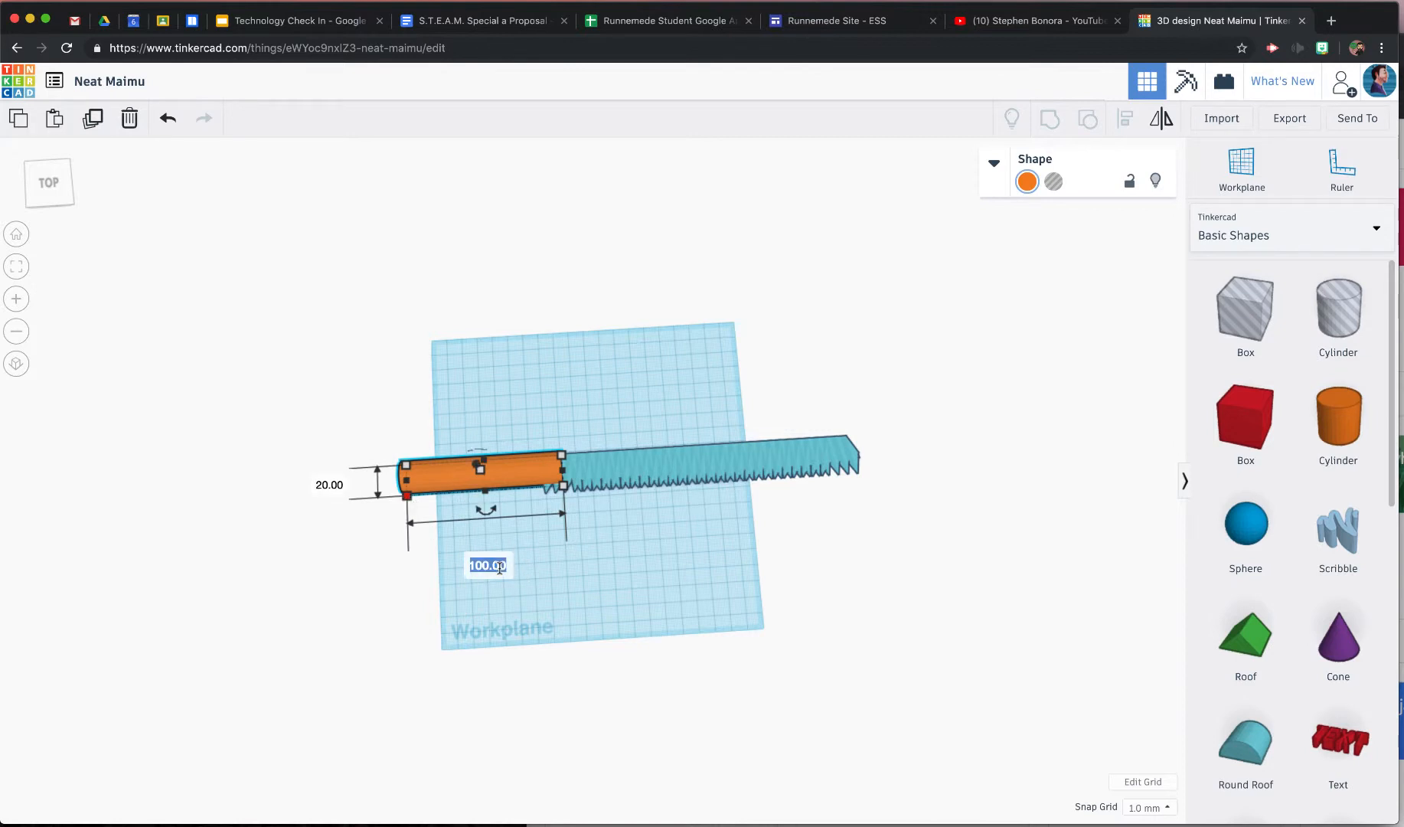
{"action": "type", "text": "70"}
{"action": "key", "text": "Return"}
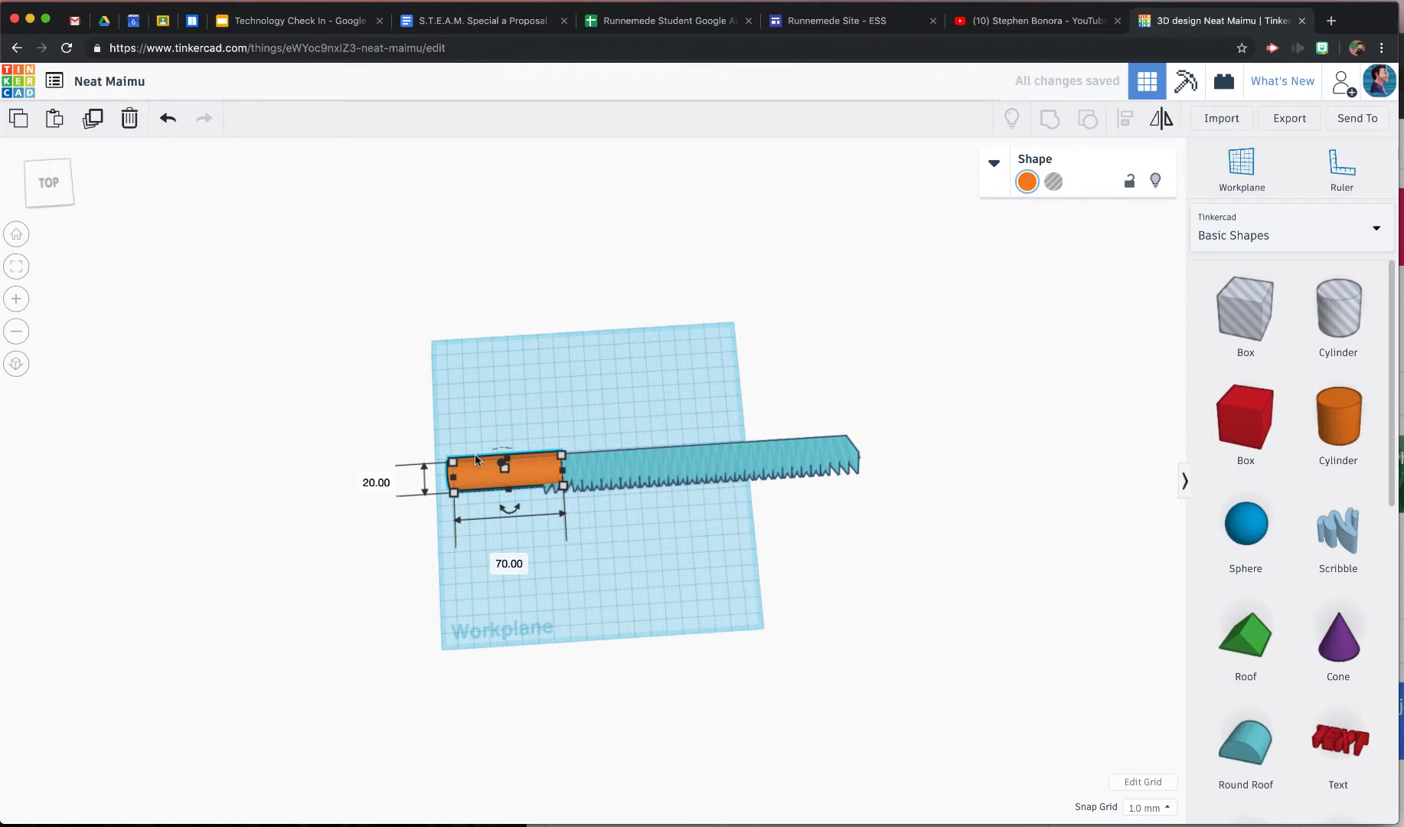
- Angle a copy of the cylinder off the handle's rear as a grip, and shorten the original cylinder to 42 mm
{"action": "left_click_drag", "start_coordinate": [508, 507], "coordinate": [443, 545]}
{"action": "left_click_drag", "start_coordinate": [35, 188], "coordinate": [58, 185]}
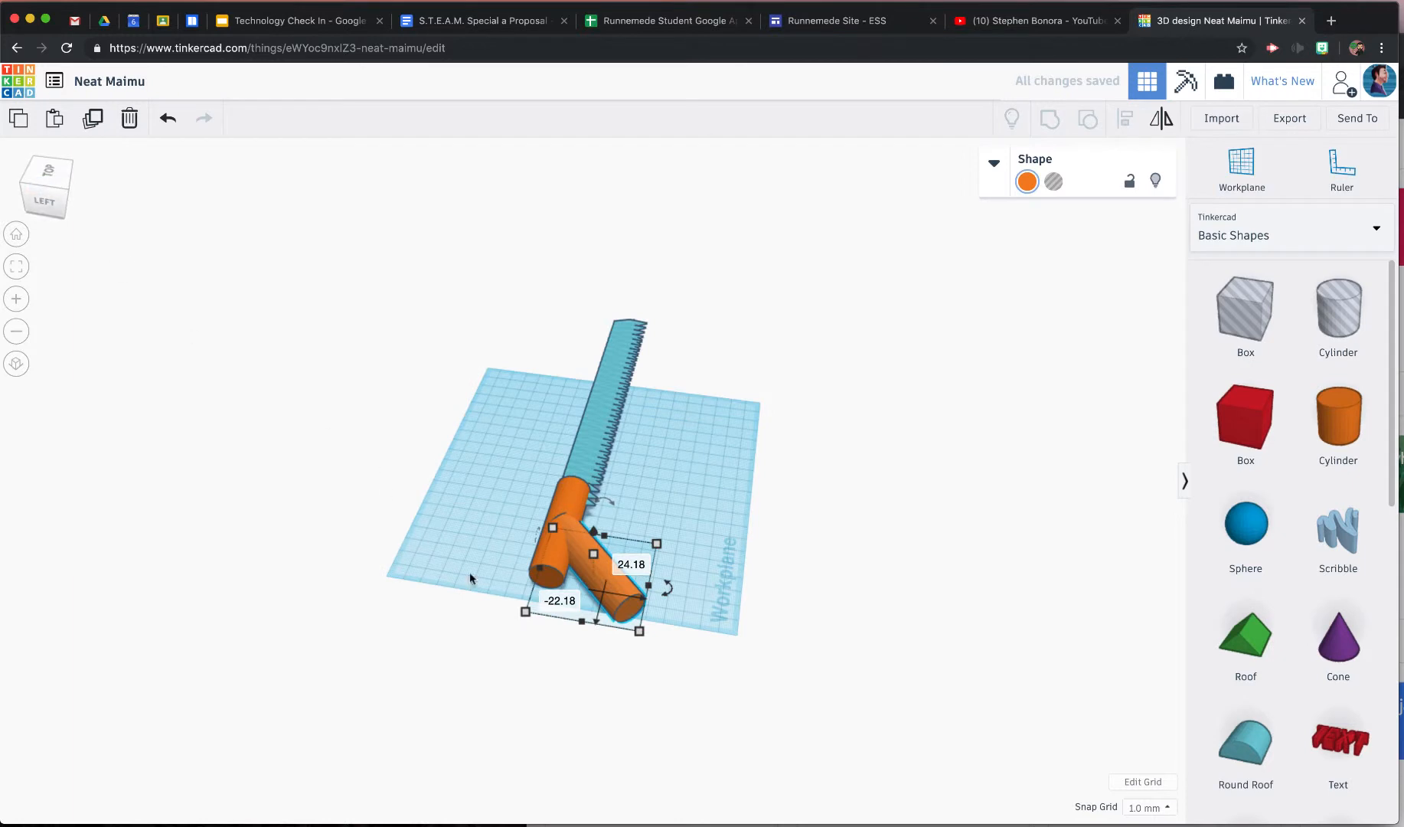
{"action": "left_click", "coordinate": [553, 590]}
{"action": "left_click_drag", "start_coordinate": [565, 591], "coordinate": [577, 561]}
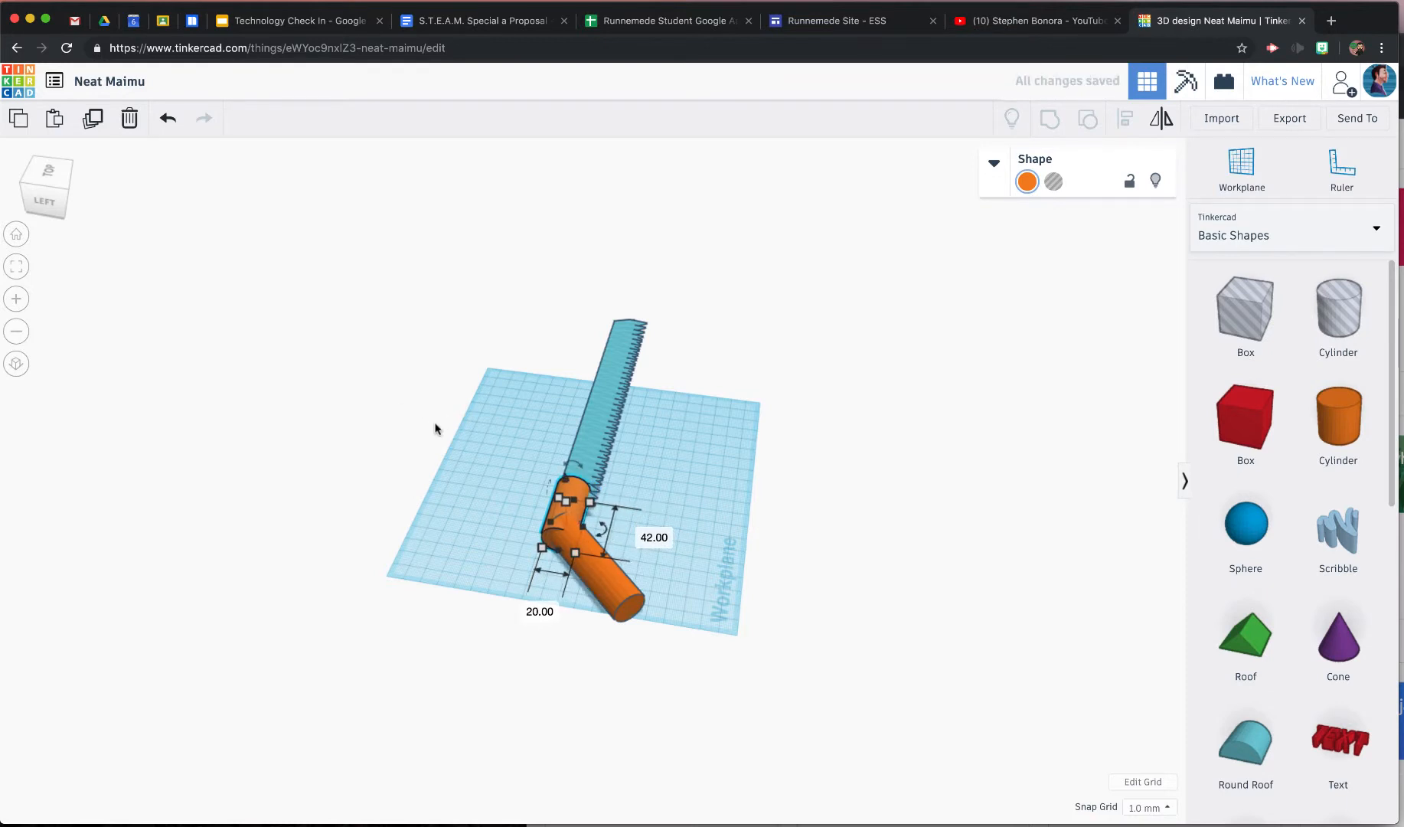
- Smooth and round the angled grip cylinder with 64 sides, a bevel of 2.5 and 10 segments
{"action": "left_click", "coordinate": [434, 428]}
{"action": "left_click", "coordinate": [589, 562]}
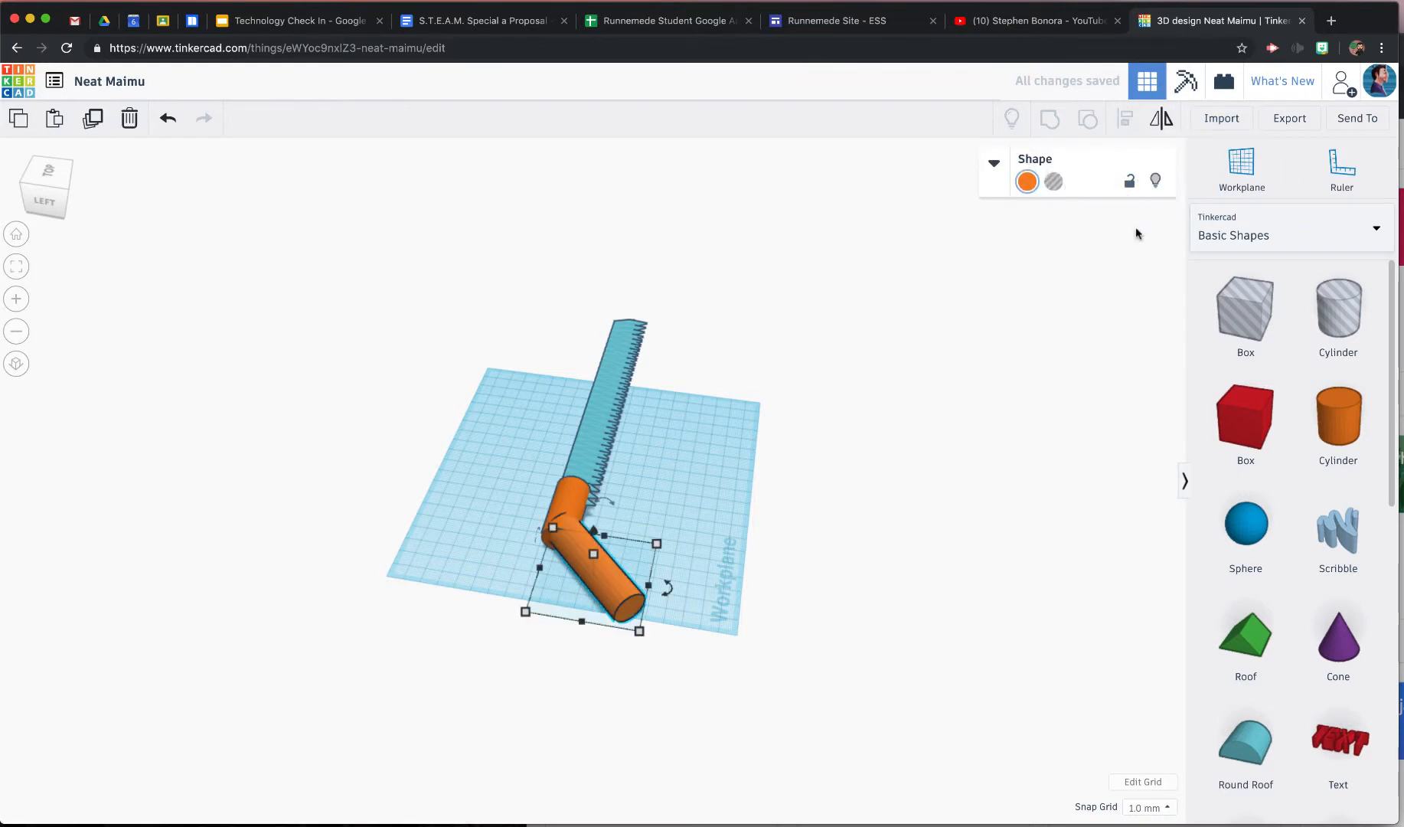
{"action": "left_click", "coordinate": [994, 162]}
{"action": "left_click_drag", "start_coordinate": [1057, 306], "coordinate": [1139, 312]}
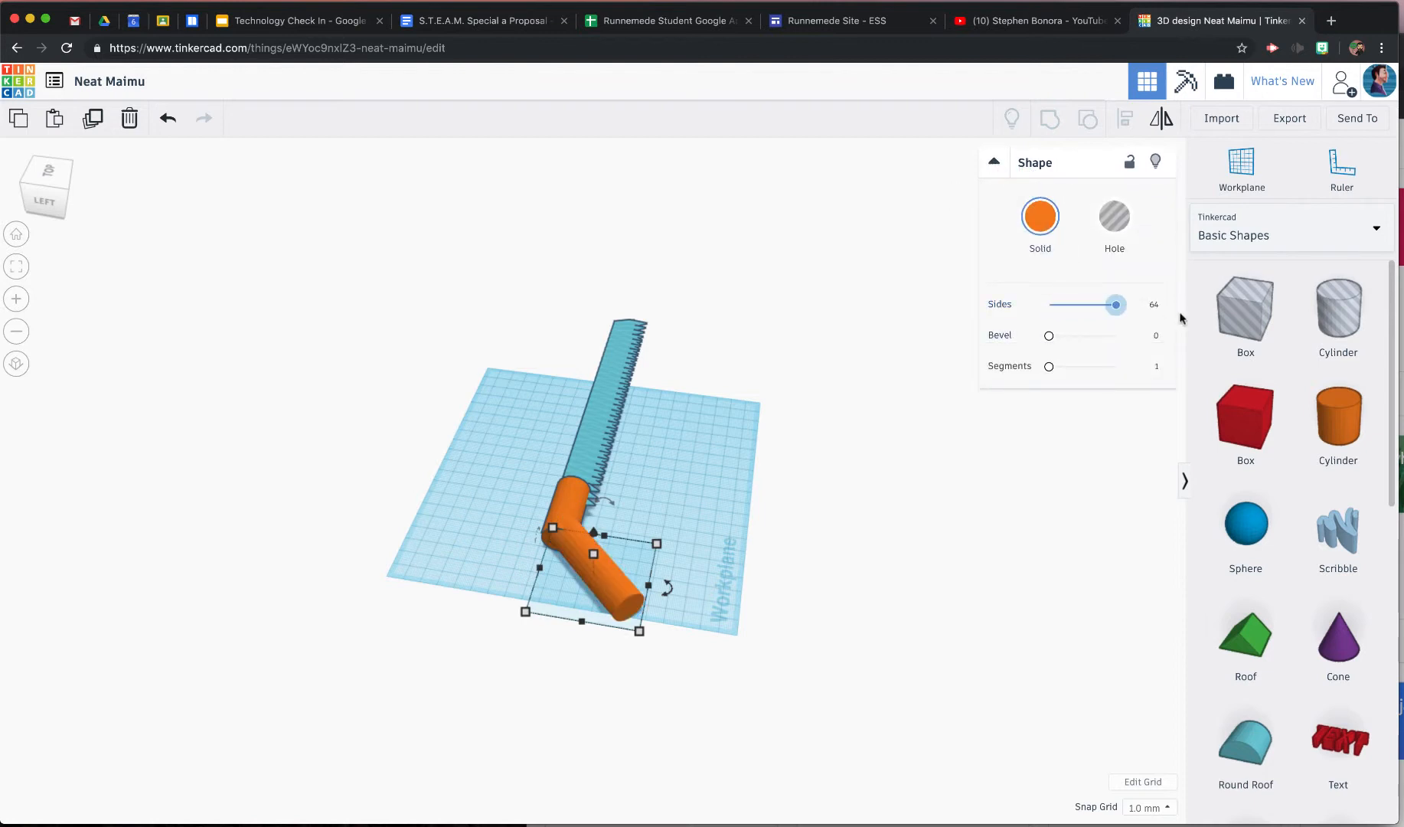
{"action": "left_click_drag", "start_coordinate": [1050, 337], "coordinate": [1116, 335]}
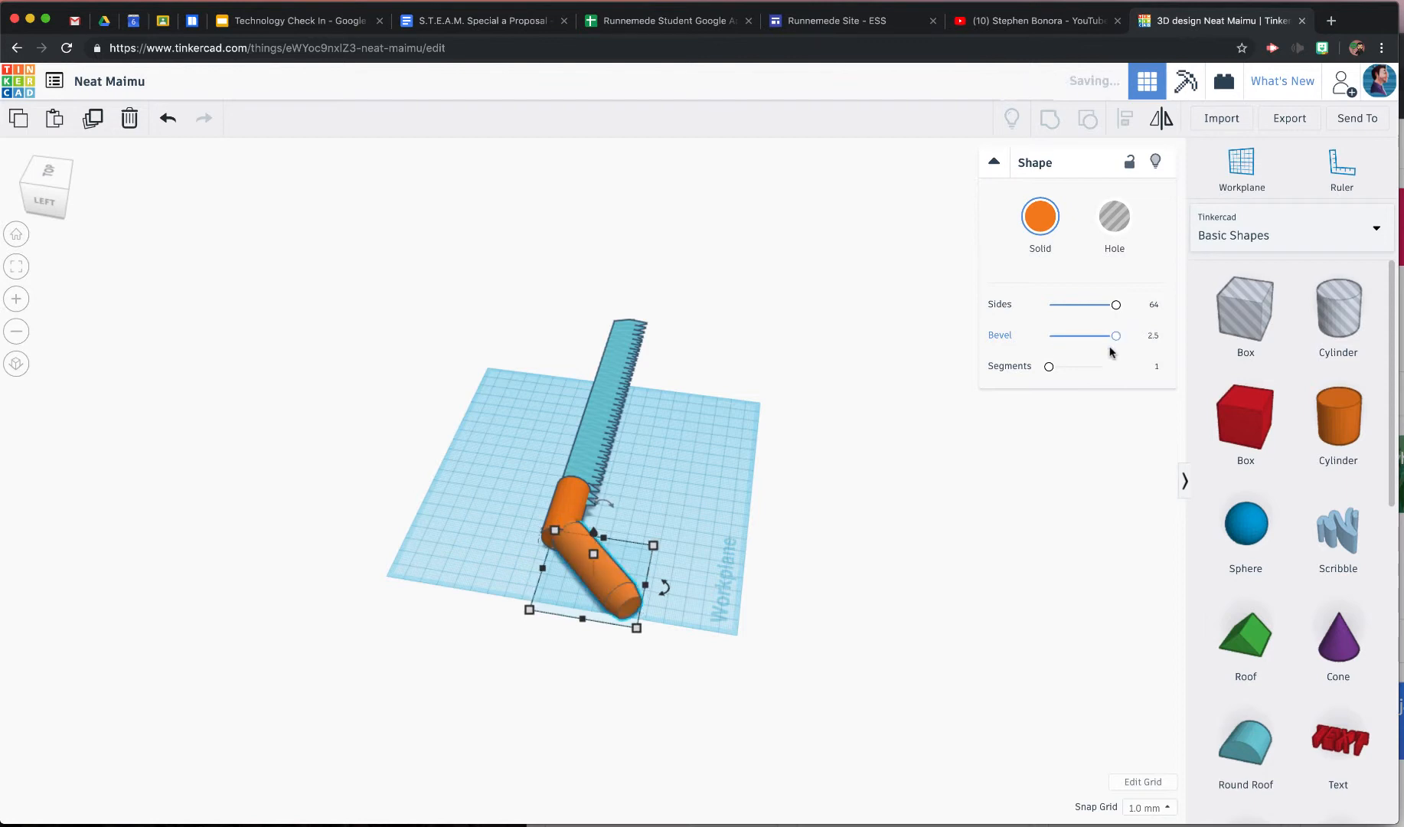
{"action": "left_click_drag", "start_coordinate": [1051, 368], "coordinate": [1136, 381]}
{"action": "scroll", "coordinate": [697, 407], "scroll_direction": "down", "scroll_amount": 2}
{"action": "scroll", "coordinate": [697, 407], "scroll_direction": "down", "scroll_amount": 2}
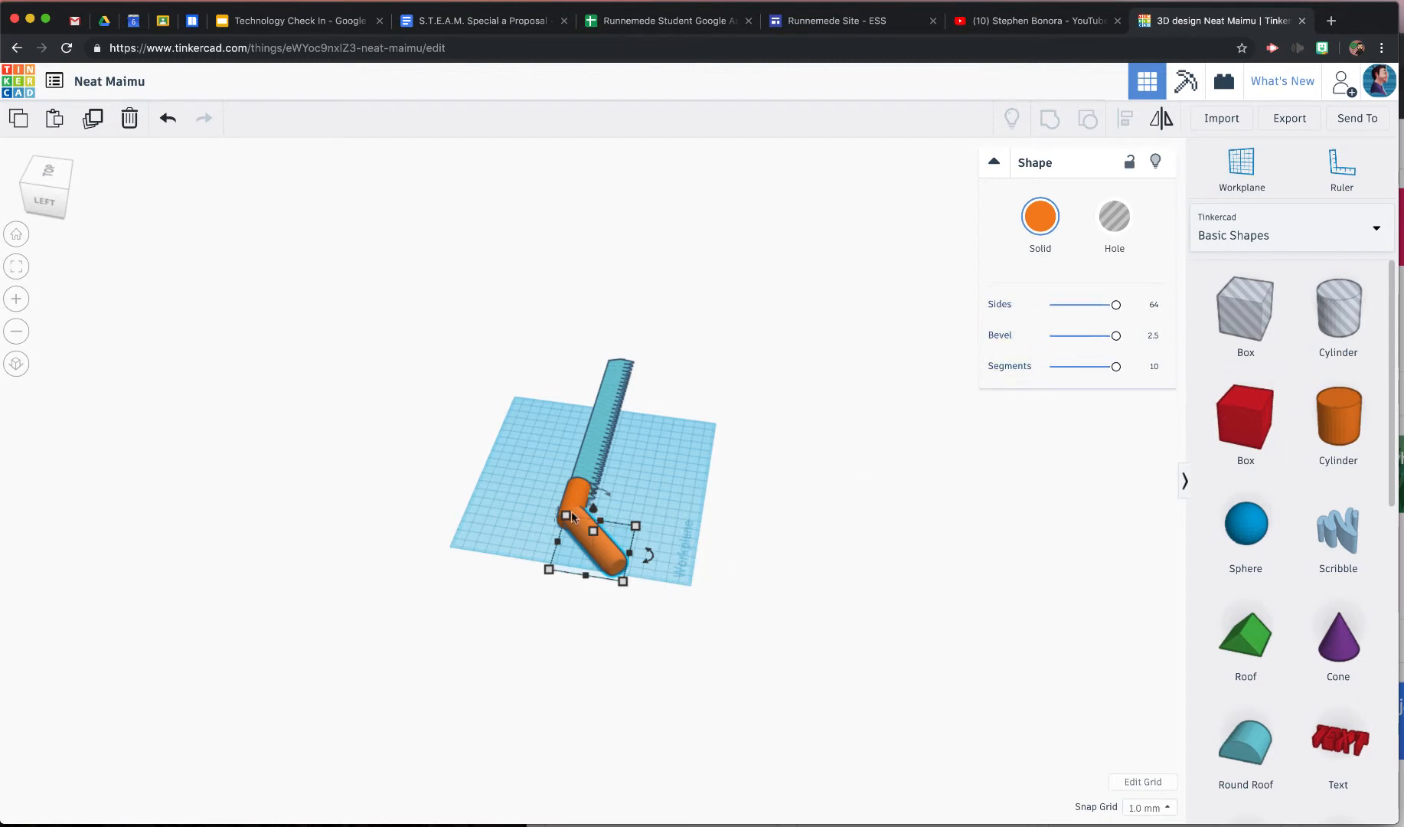
- Give the short handle cylinder next to the blade 64 sides, a bevel of 2.5 and 10 segments
{"action": "left_click_drag", "start_coordinate": [61, 199], "coordinate": [38, 171]}
{"action": "left_click", "coordinate": [564, 470]}
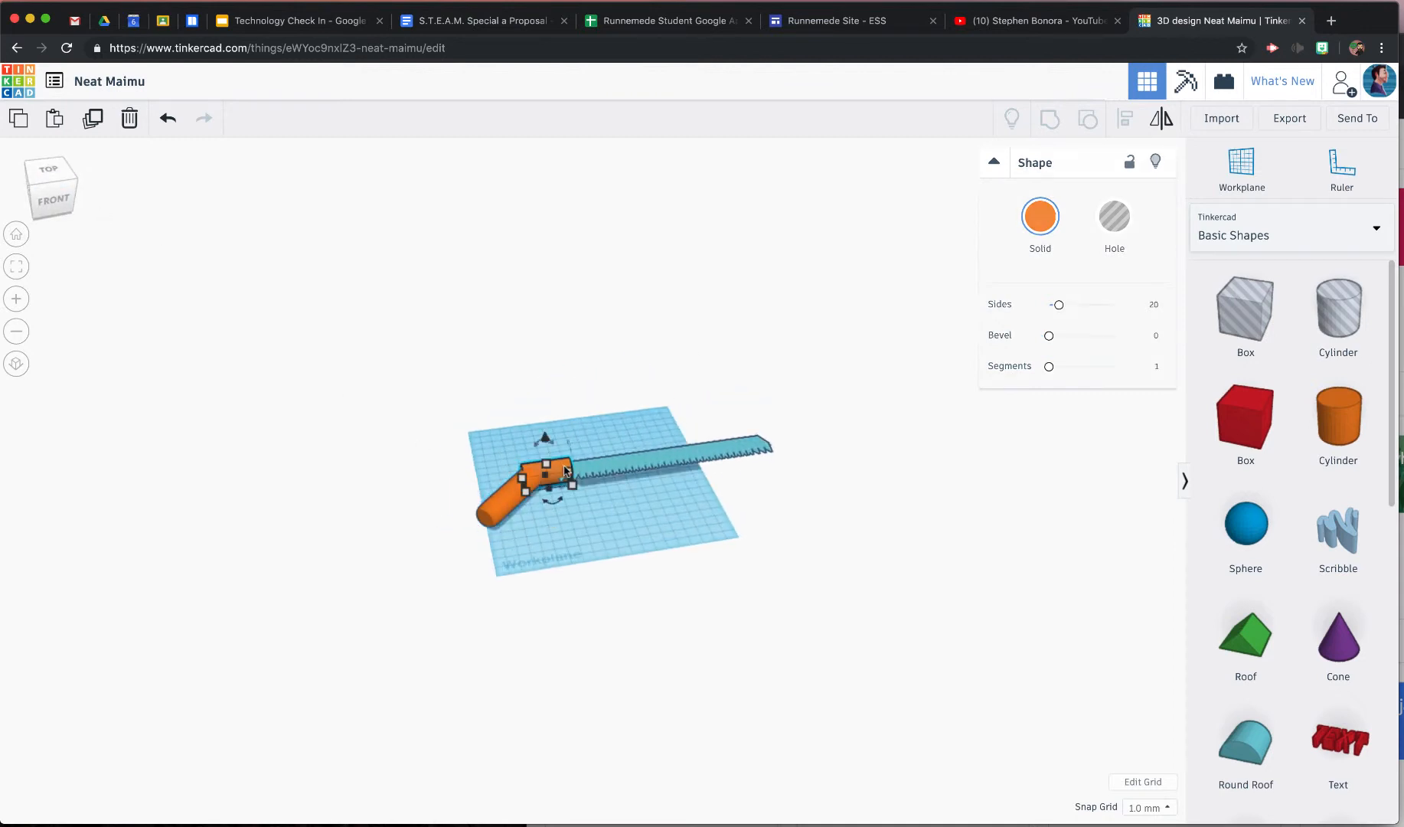
{"action": "left_click_drag", "start_coordinate": [1063, 310], "coordinate": [1116, 307]}
{"action": "left_click_drag", "start_coordinate": [1053, 341], "coordinate": [1117, 366]}
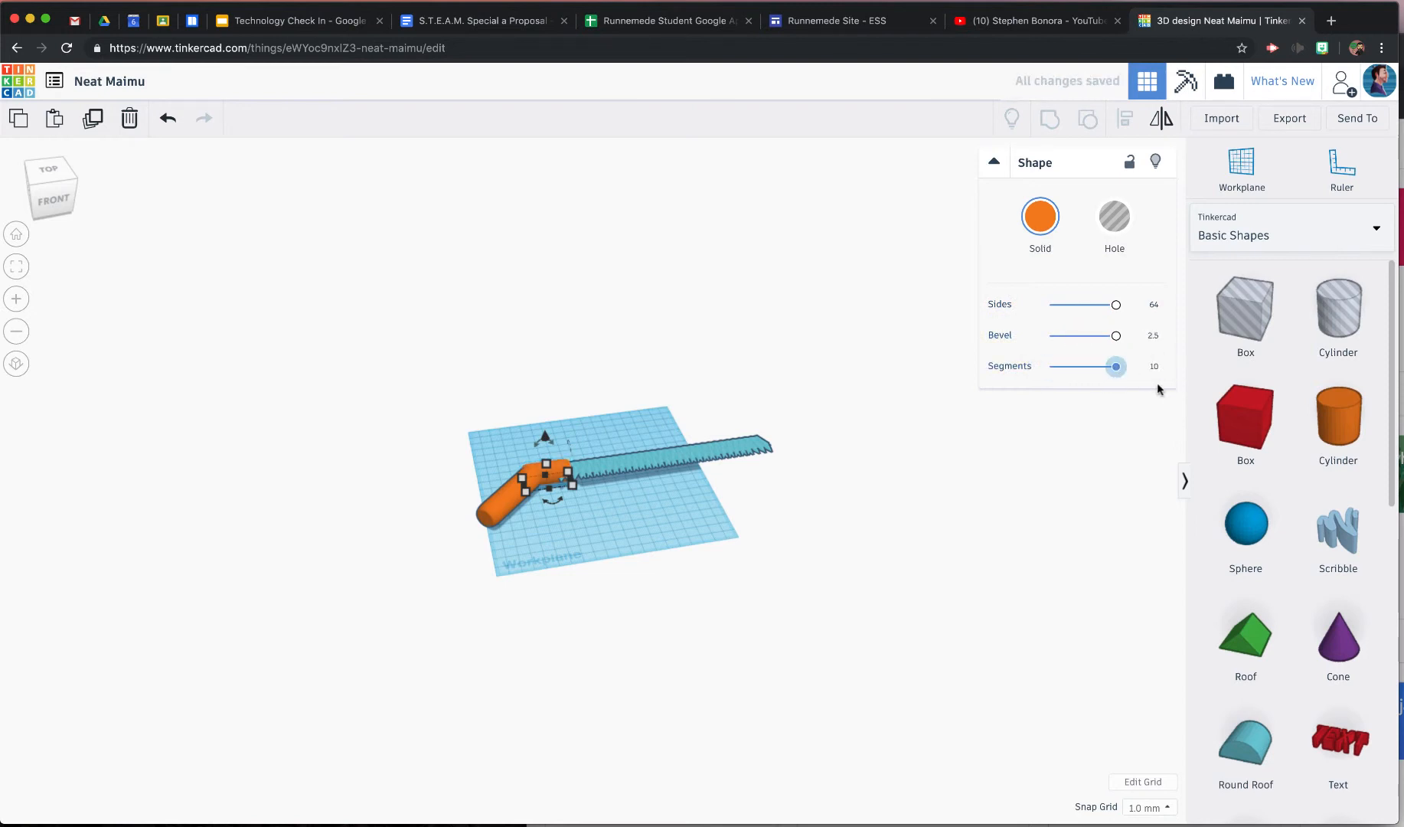
- Group the blade and both handle cylinders into a single saw object
{"action": "mouse_move", "coordinate": [70, 200]}
{"action": "left_mouse_down"}
{"action": "mouse_move", "coordinate": [121, 201]}
{"action": "mouse_move", "coordinate": [71, 211]}
{"action": "left_mouse_up"}
{"action": "left_click", "coordinate": [533, 565], "text": "shift"}
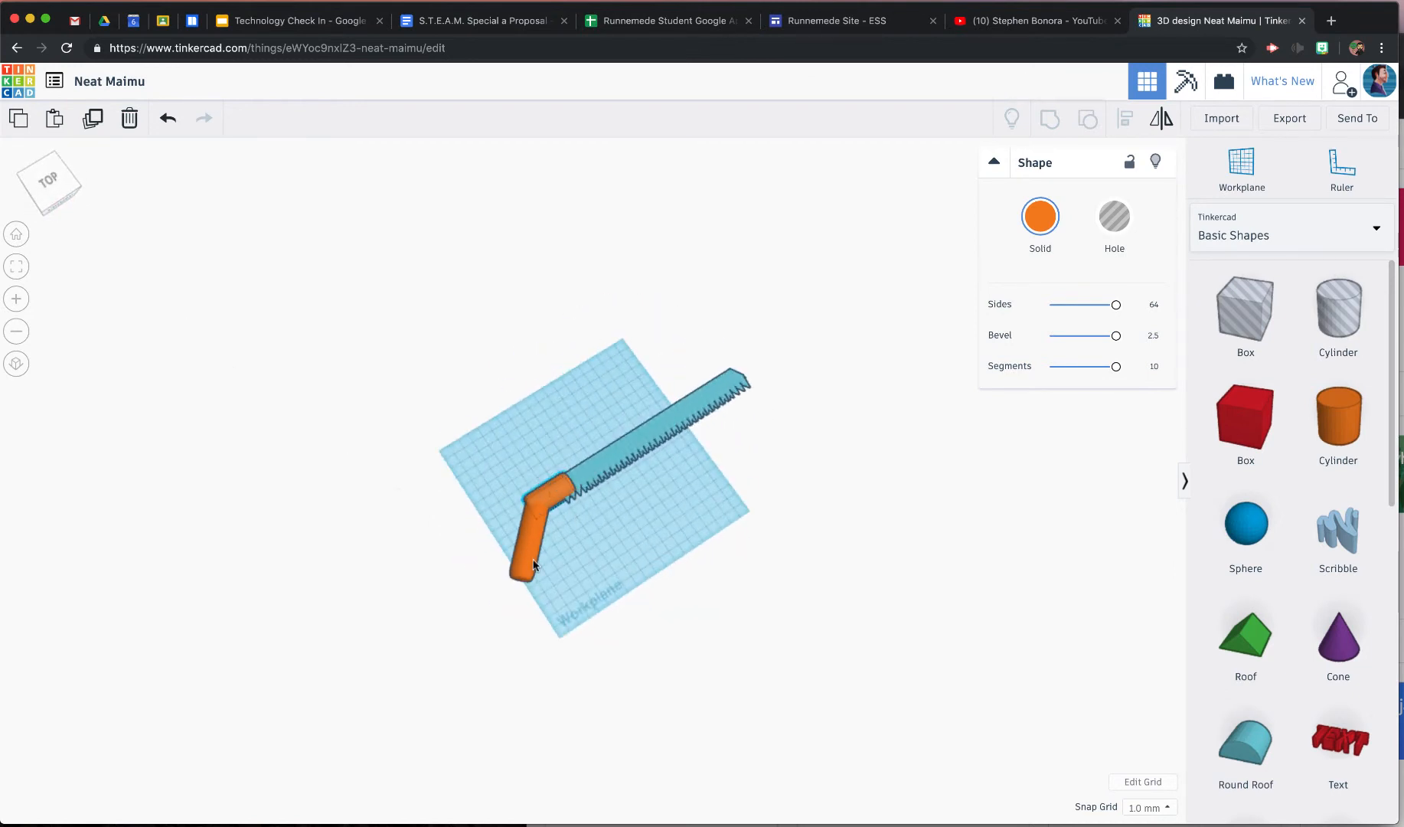
{"action": "left_click_drag", "start_coordinate": [659, 546], "coordinate": [496, 453]}
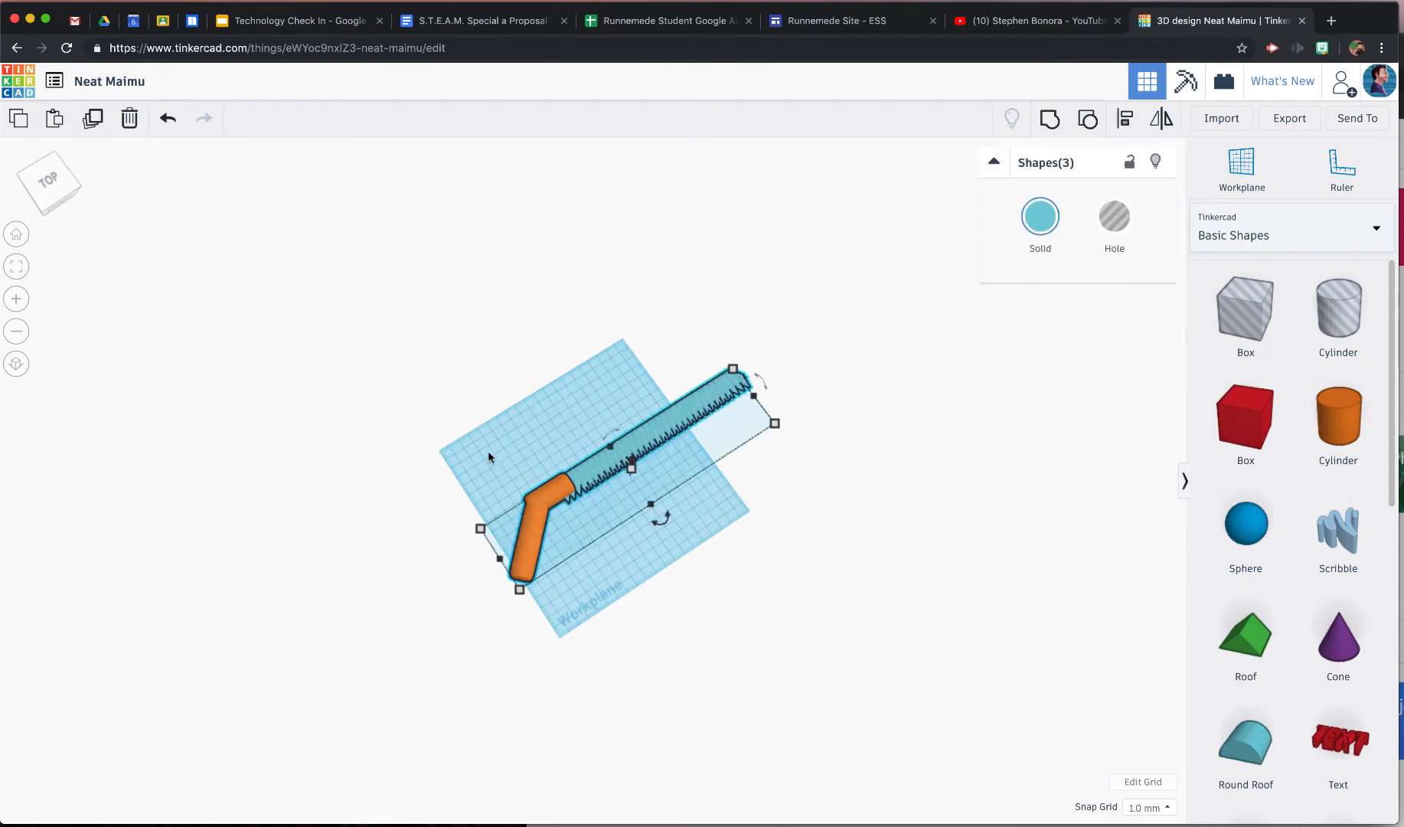
{"action": "left_click", "coordinate": [1047, 121]}
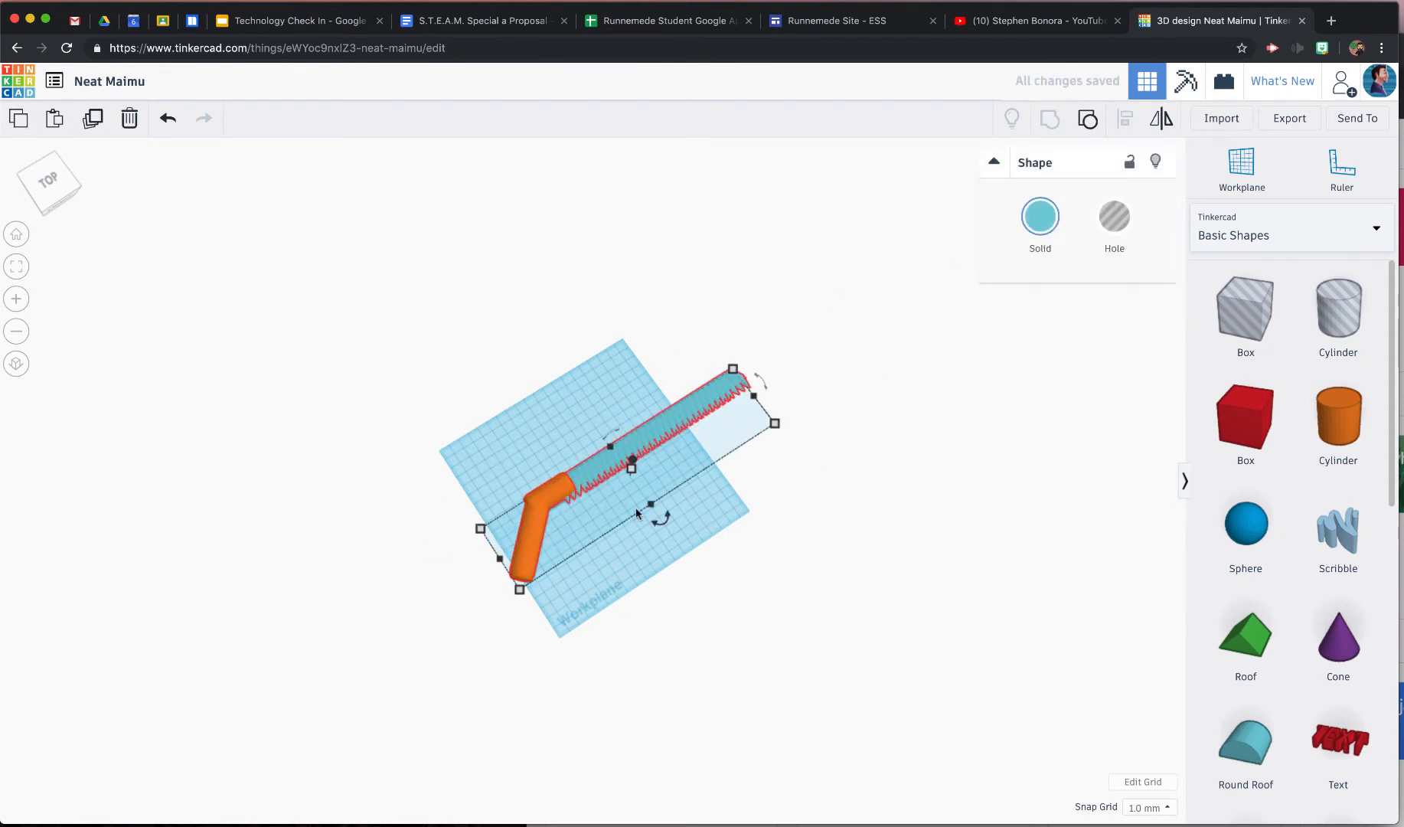
{"action": "left_click", "coordinate": [33, 174]}
{"action": "left_click_drag", "start_coordinate": [34, 174], "coordinate": [33, 217]}
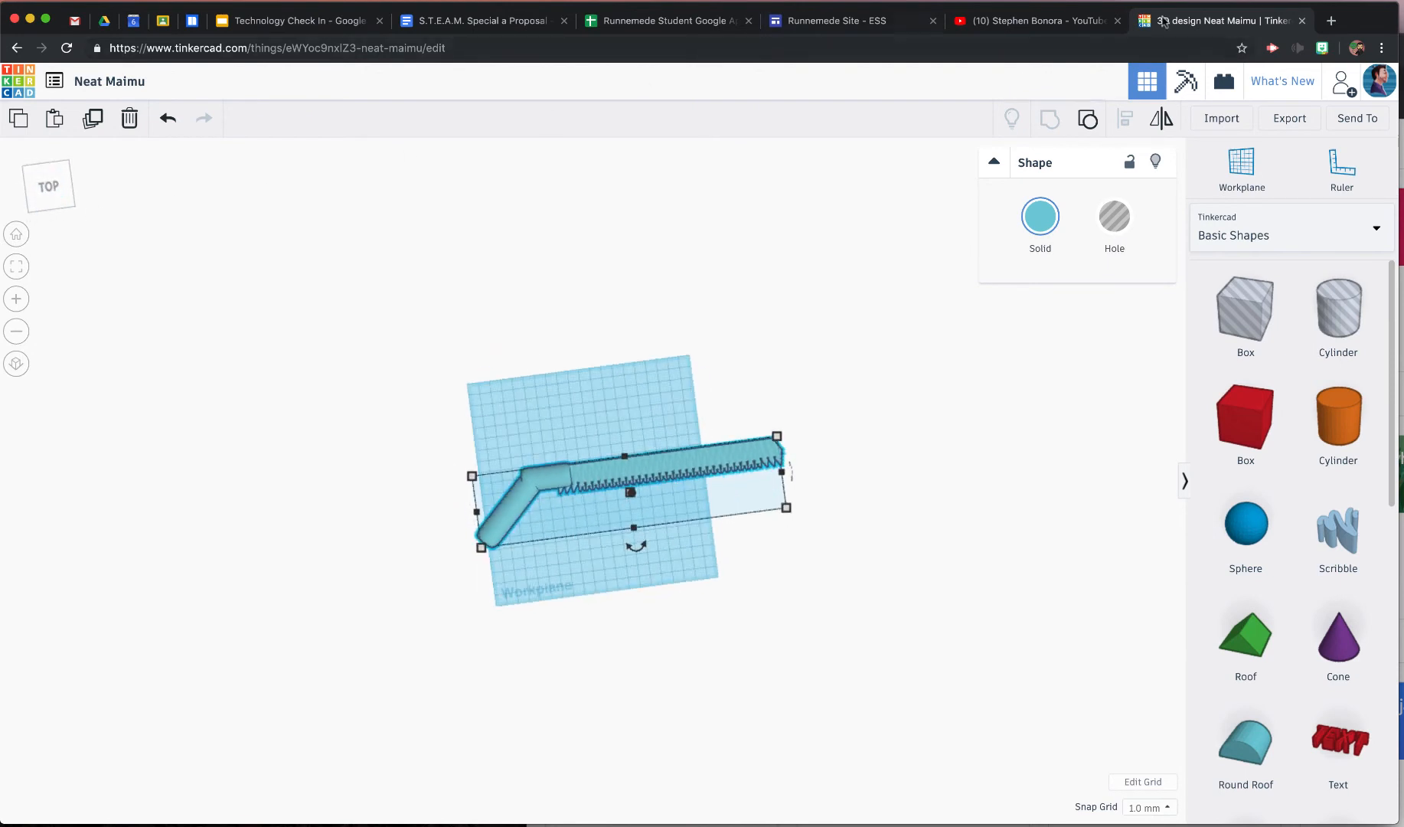